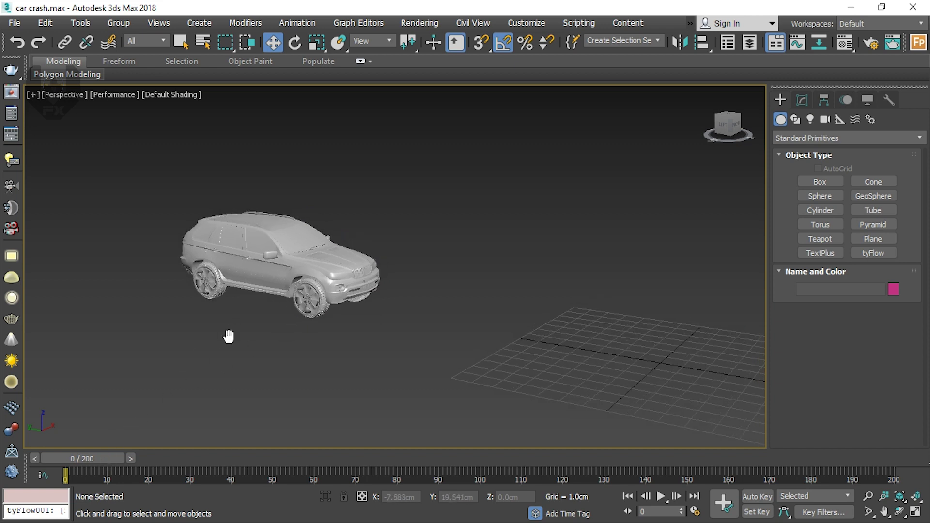
Examine the car model from several angles and distances in the Perspective view
middle_click_drag(227, 335, 231, 366)
middle_click_drag(265, 319, 231, 306, "alt")
middle_click_drag(328, 304, 296, 313)
scroll(350, 312, "up", 5)
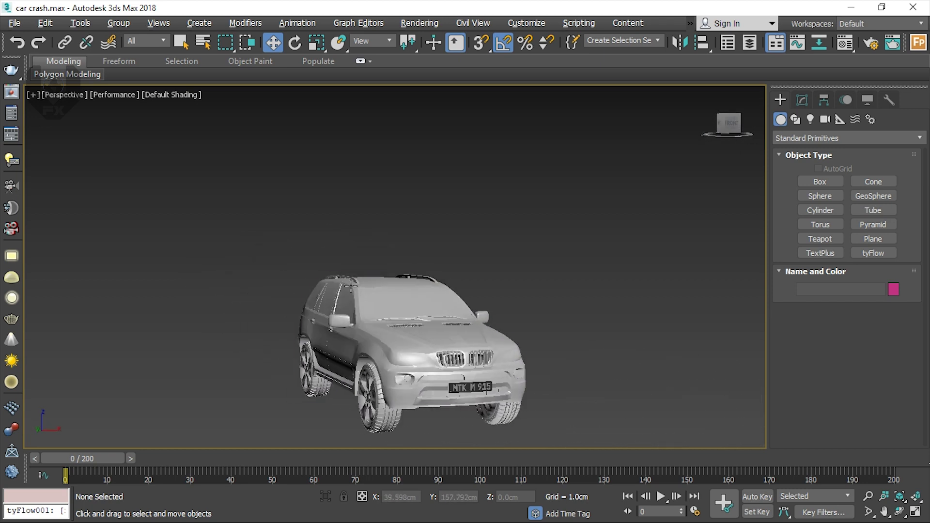
middle_click_drag(352, 288, 297, 253)
middle_click_drag(338, 291, 378, 286, "alt")
scroll(314, 368, "down", 1)
middle_click_drag(320, 327, 336, 316)
scroll(364, 303, "down", 2)
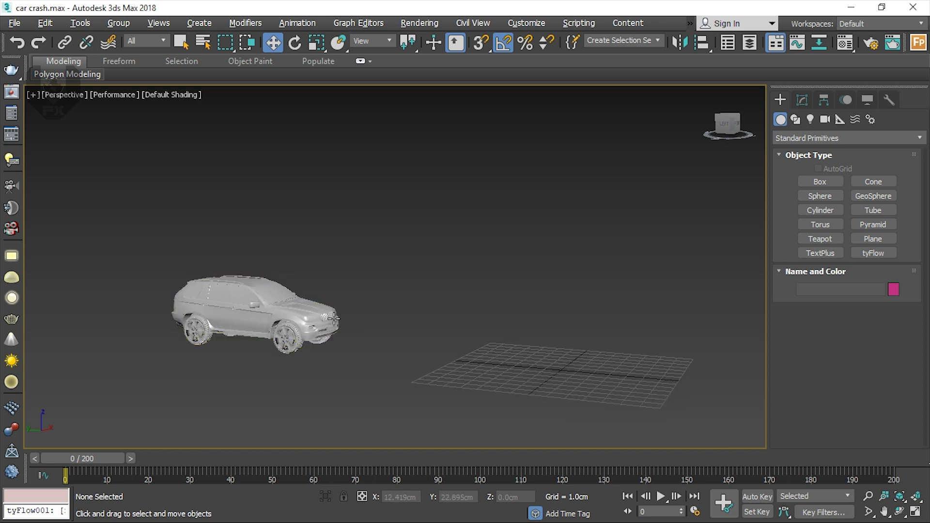
scroll(331, 330, "down", 2)
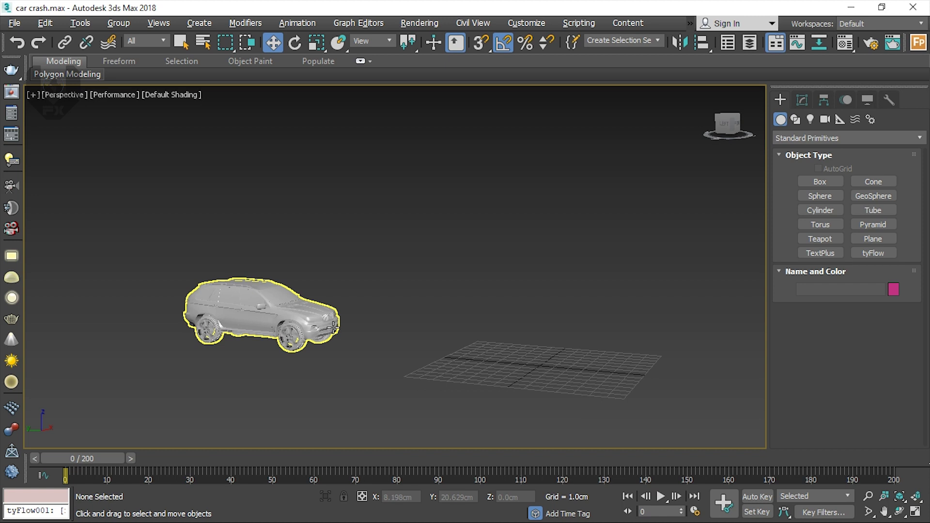
middle_click_drag(331, 335, 352, 348, "alt")
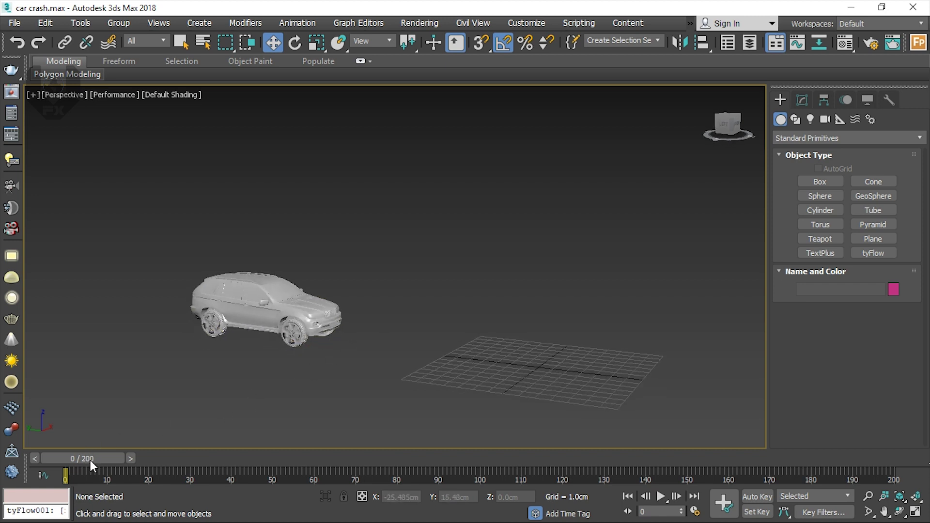
Select the car and view its animation curves in the Curve Editor
mouse_move(90, 459)
left_mouse_down()
mouse_move(481, 440)
mouse_move(92, 460)
left_mouse_up()
key("w")
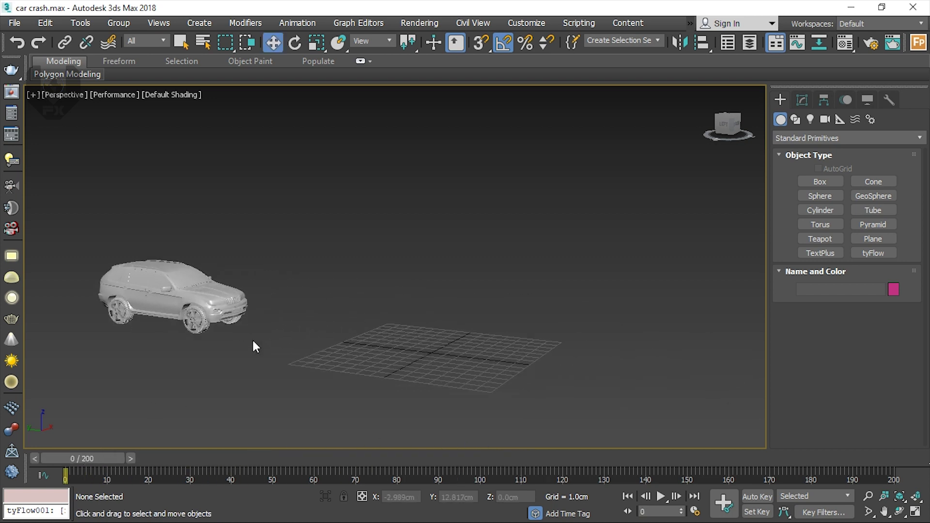
scroll(277, 327, "down", 1)
middle_click_drag(193, 359, 225, 355)
left_click_drag(166, 366, 337, 231)
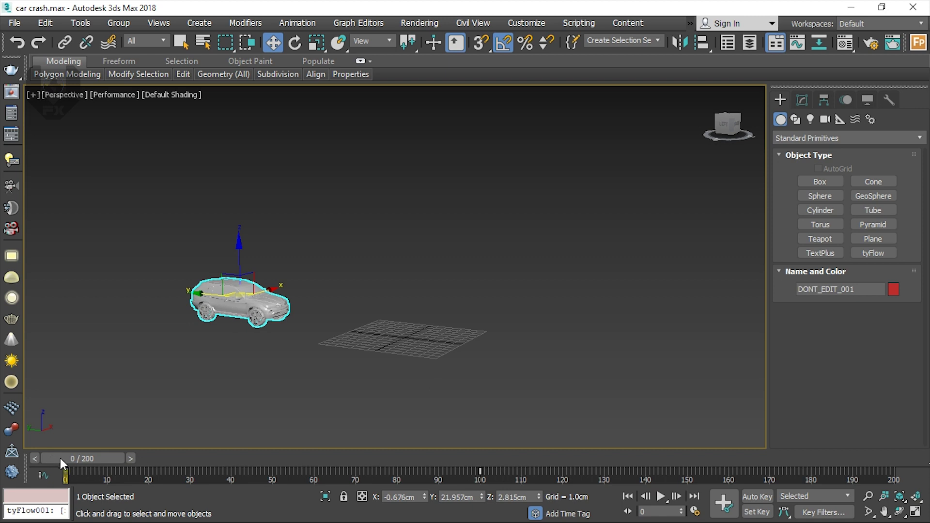
left_click(359, 23)
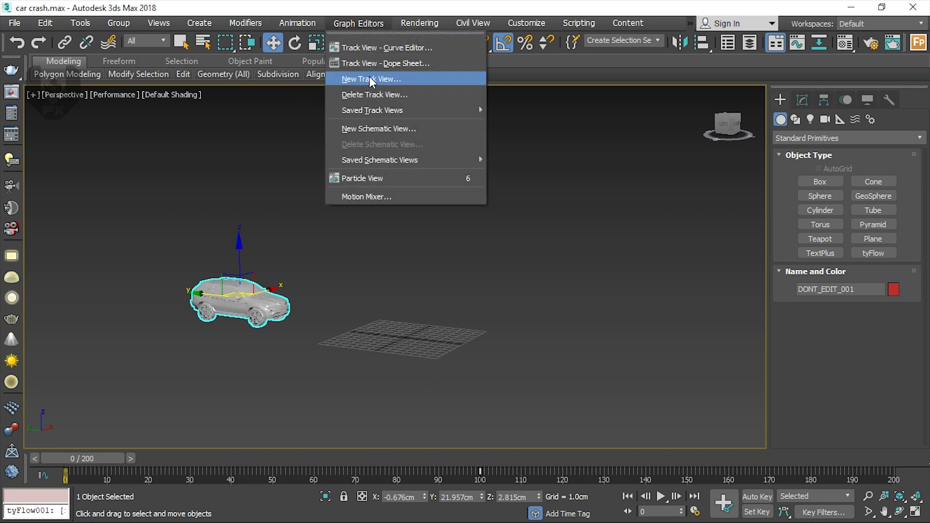
left_click(382, 45)
middle_click_drag(341, 261, 413, 163)
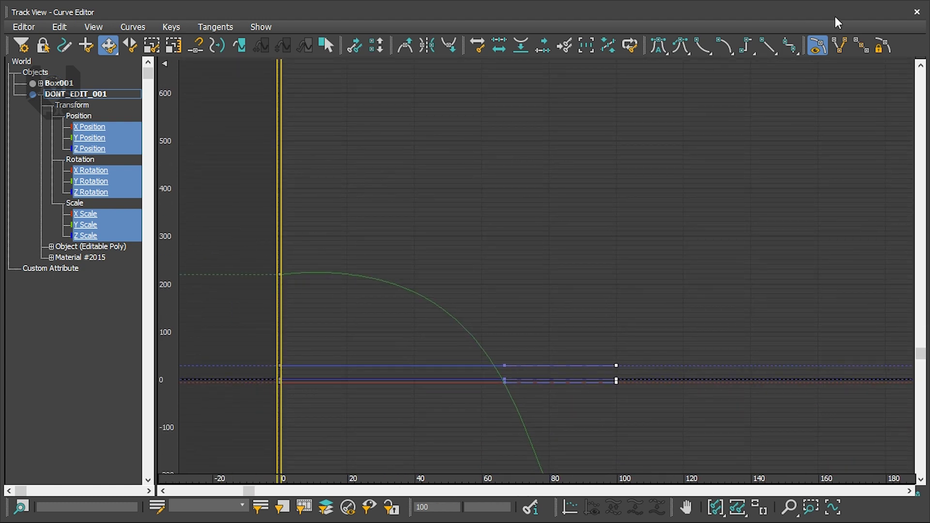
left_click(918, 10)
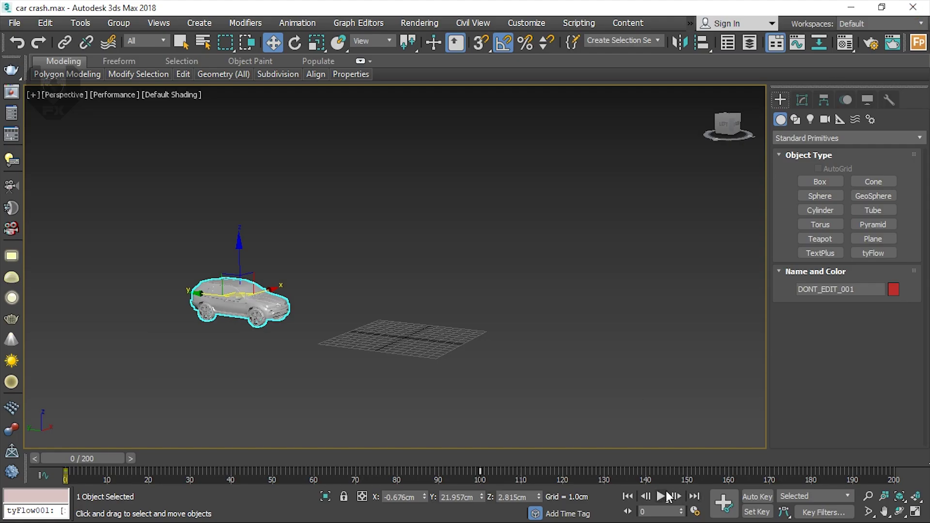
Play back and scrub through the car's animation, returning to frame 0
left_click(661, 497)
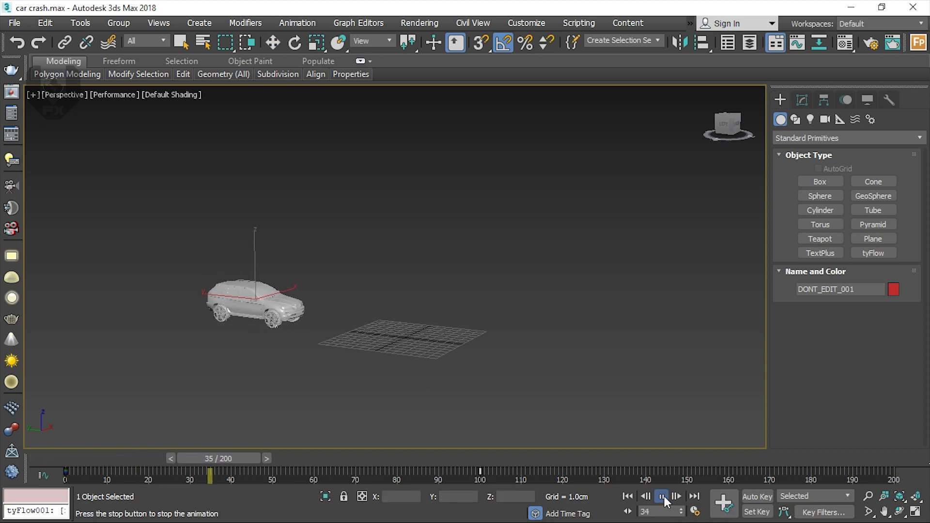
left_click(662, 497)
mouse_move(464, 457)
left_mouse_down()
mouse_move(165, 469)
mouse_move(202, 471)
mouse_move(367, 461)
mouse_move(158, 464)
mouse_move(275, 476)
mouse_move(429, 446)
mouse_move(145, 458)
mouse_move(468, 445)
left_mouse_up()
key("w")
middle_click_drag(397, 287, 402, 373)
left_click_drag(448, 454, 67, 427)
middle_click_drag(120, 376, 262, 313)
middle_click_drag(525, 245, 376, 270, "alt")
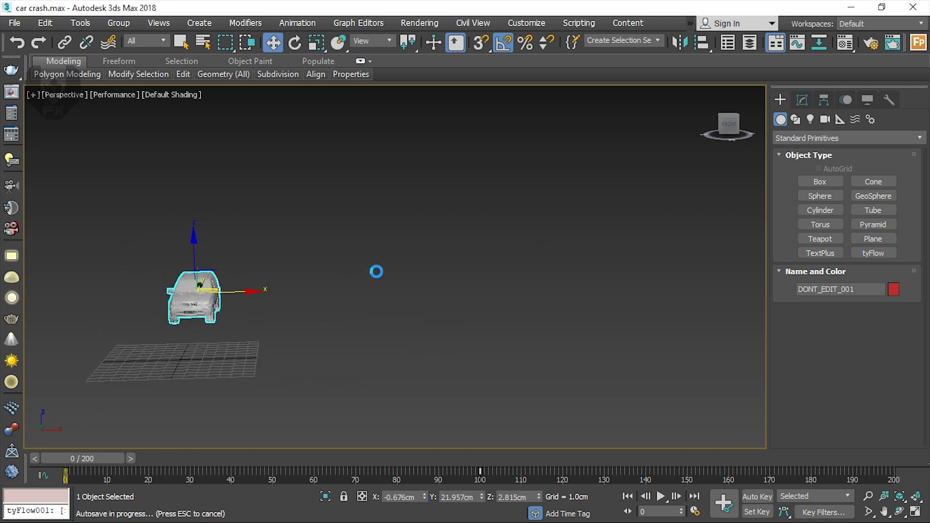
Create a box wall ahead of the car in the Top view, about 1.1 cm long, 32.5 cm wide and 15.2 cm high
left_click(875, 242)
left_click(819, 183)
middle_click_drag(243, 278, 453, 246)
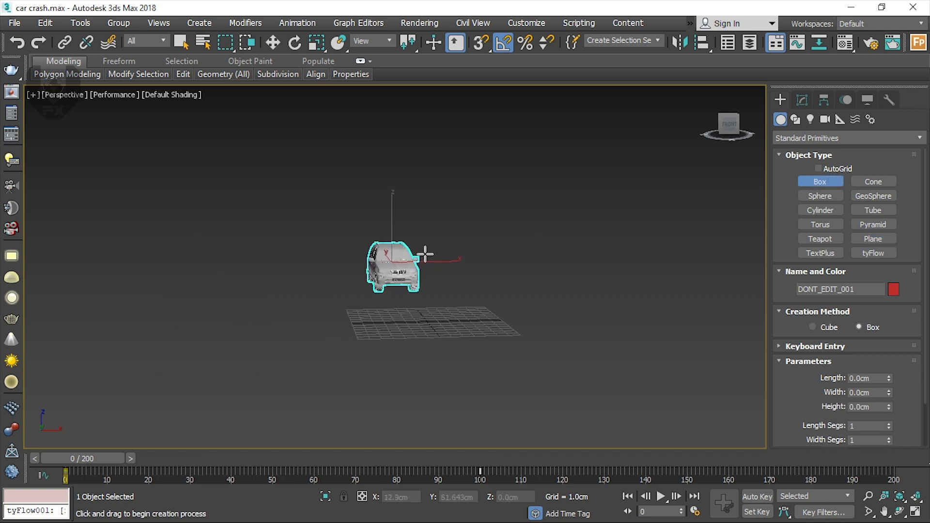
key("alt+w")
right_click(246, 191)
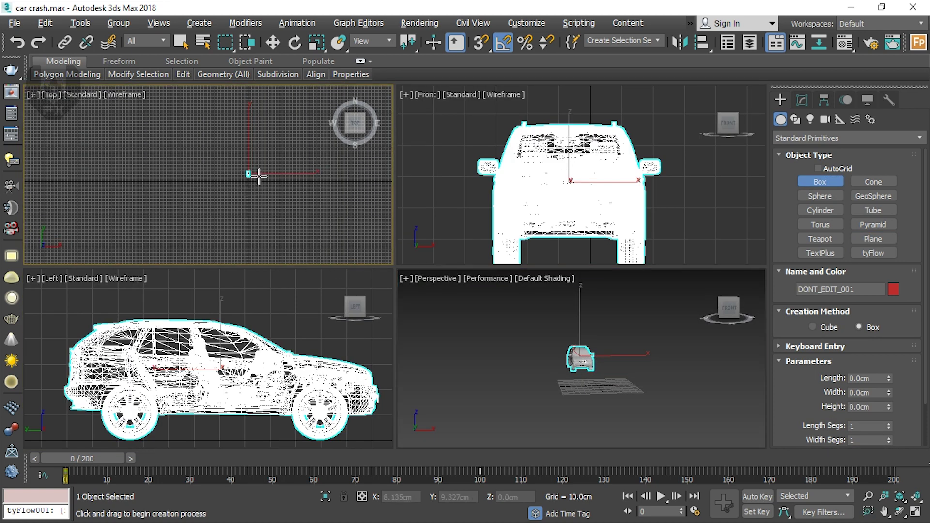
scroll(256, 178, "up", 8)
middle_click_drag(155, 252, 178, 219)
scroll(245, 176, "up", 1)
middle_click_drag(121, 238, 113, 245)
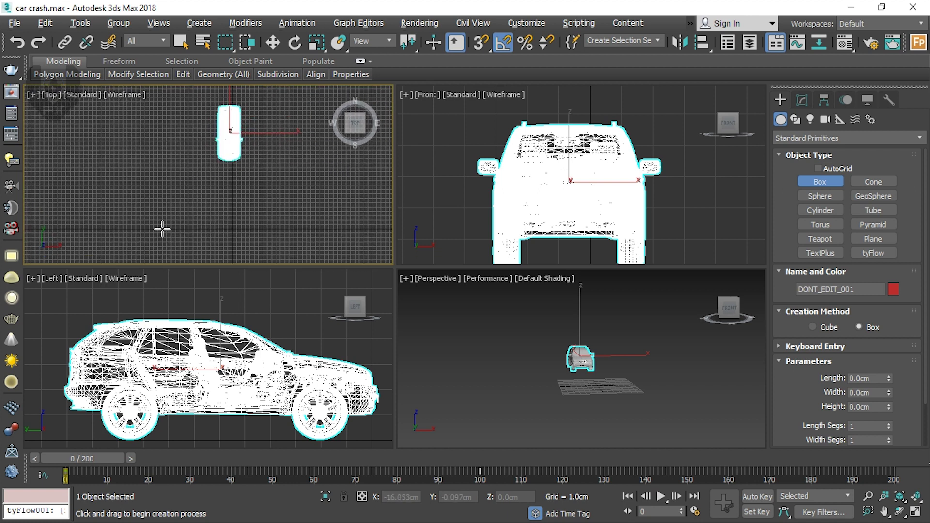
left_click_drag(155, 226, 301, 228)
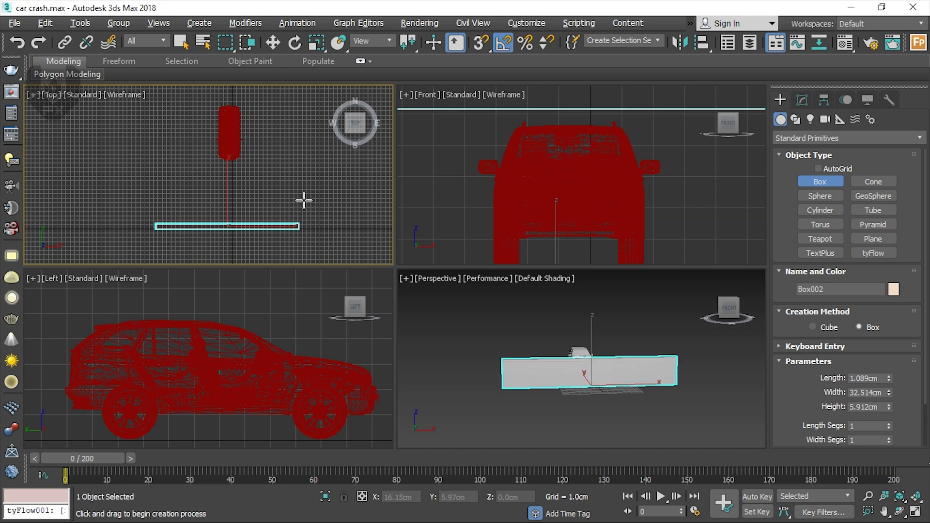
left_click(295, 156)
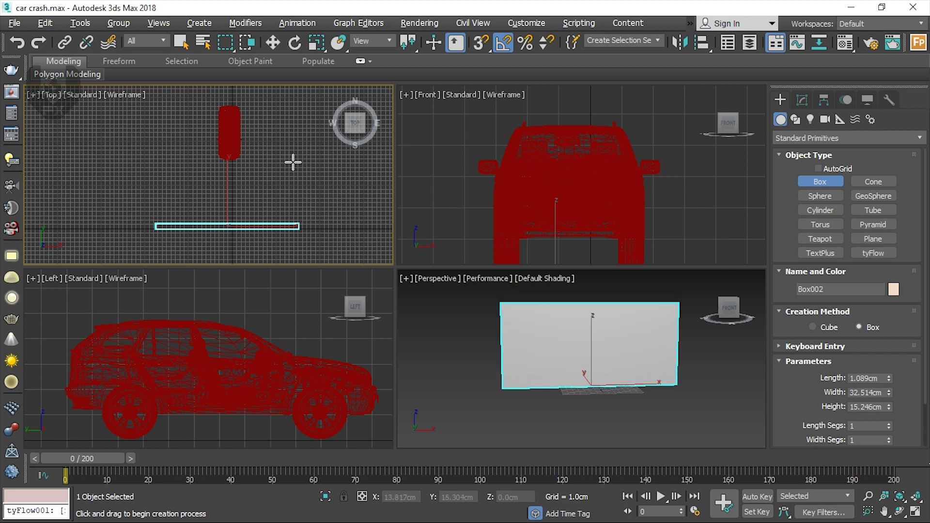
Maximize the Perspective view, switch to the Move tool and turn on Edged Faces display
middle_click_drag(436, 378, 507, 357, "alt")
key("alt+w")
mouse_move(401, 287)
middle_mouse_down("alt")
mouse_move(569, 280)
mouse_move(334, 299)
mouse_move(409, 281)
middle_mouse_up("alt")
left_click(273, 42)
middle_click_drag(241, 149, 277, 207, "alt")
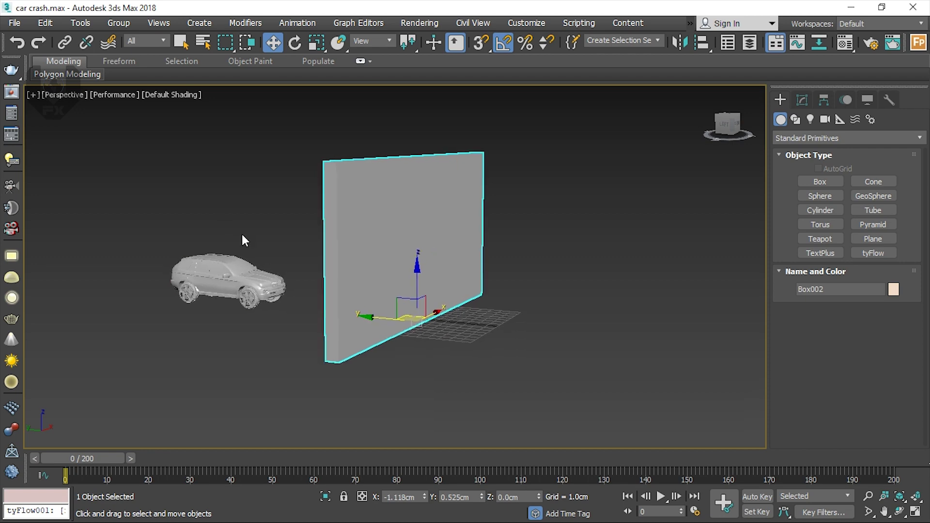
key("F4")
Inspect the car's mesh up close and its position relative to the wall
middle_click_drag(286, 268, 330, 275, "alt")
scroll(241, 278, "up", 10)
scroll(284, 241, "down", 4)
mouse_move(248, 301)
middle_mouse_down("alt")
mouse_move(289, 289)
mouse_move(252, 298)
middle_mouse_up("alt")
middle_click_drag(427, 192, 333, 228)
scroll(333, 229, "down", 7)
middle_click_drag(533, 206, 388, 214)
scroll(388, 215, "down", 3)
middle_click_drag(380, 246, 301, 291, "alt")
left_click_drag(62, 464, 19, 393)
key("w")
middle_click_drag(327, 274, 342, 262, "alt")
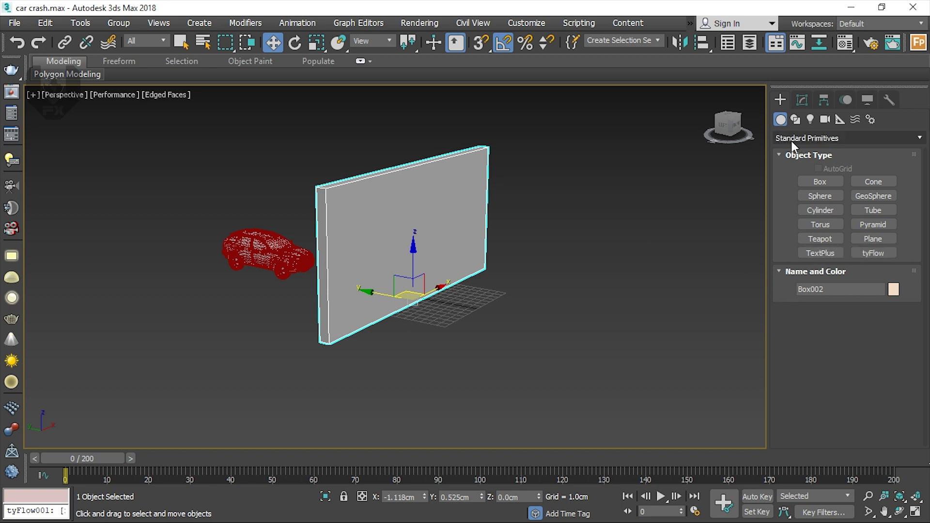
Create a tyFlow object beside the car and open its editor, moving the editor window clear of the car
left_click(873, 254)
left_click_drag(134, 330, 176, 348)
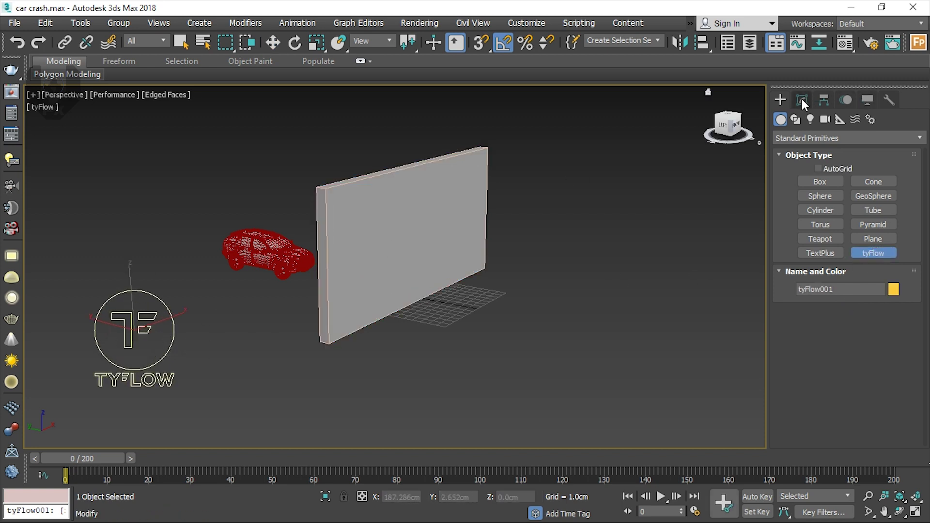
left_click(802, 100)
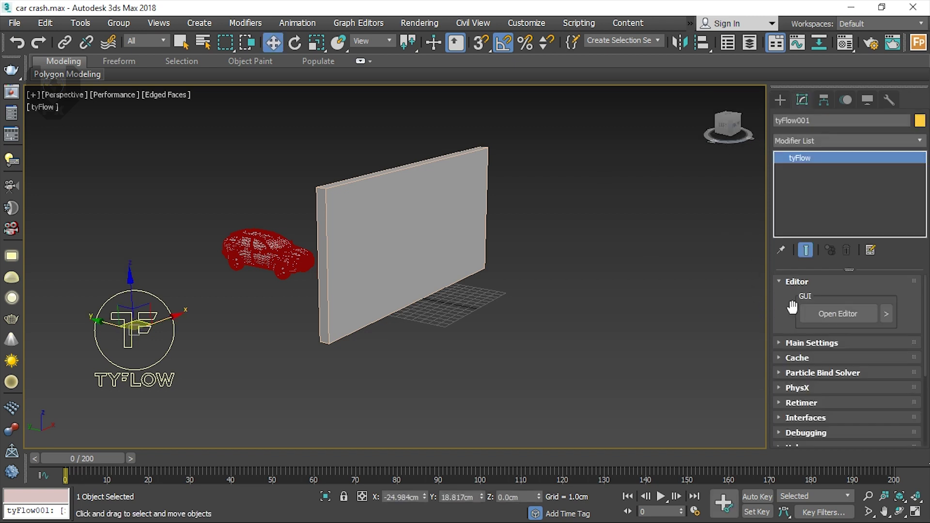
left_click(822, 313)
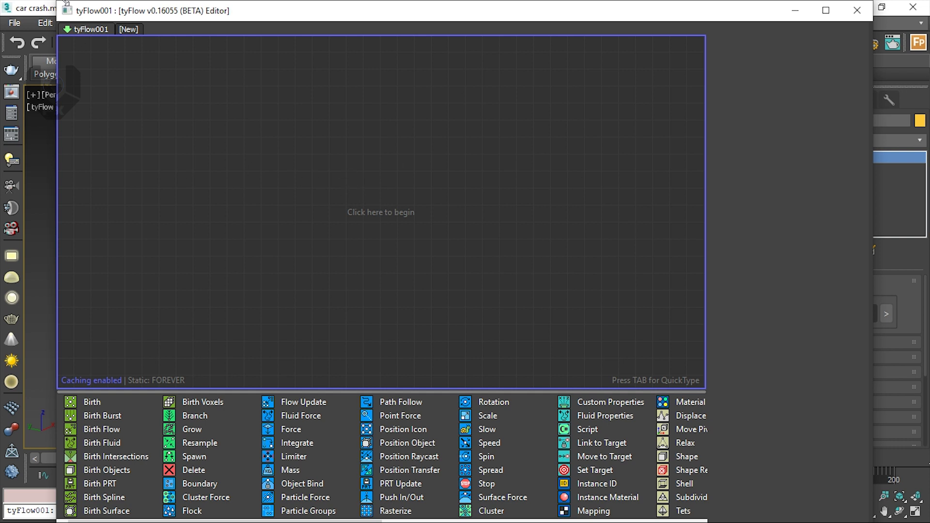
left_click_drag(60, 4, 339, 99)
left_click_drag(455, 111, 532, 82)
Add a Birth Objects operator as a new event in the tyFlow editor
middle_click_drag(274, 227, 232, 245)
scroll(263, 211, "up", 1)
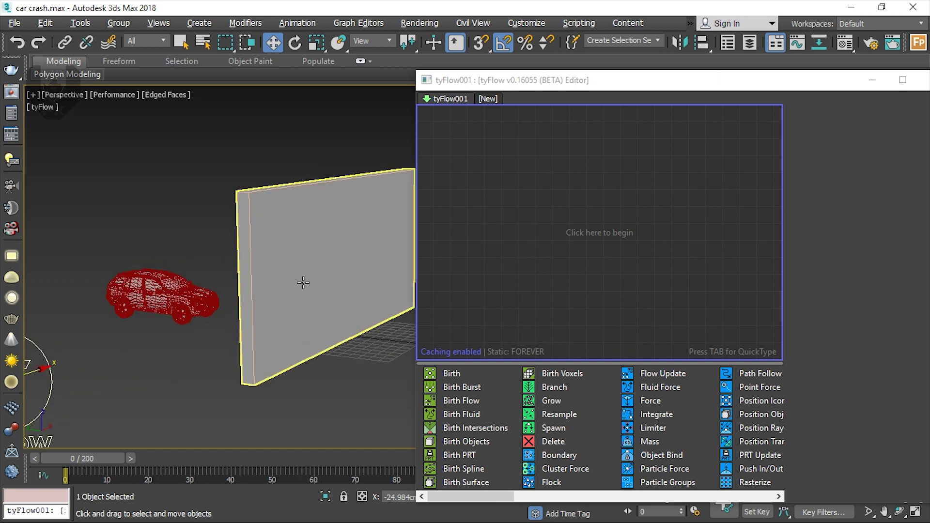
middle_click_drag(266, 285, 131, 311, "alt")
middle_click_drag(198, 298, 289, 251, "alt")
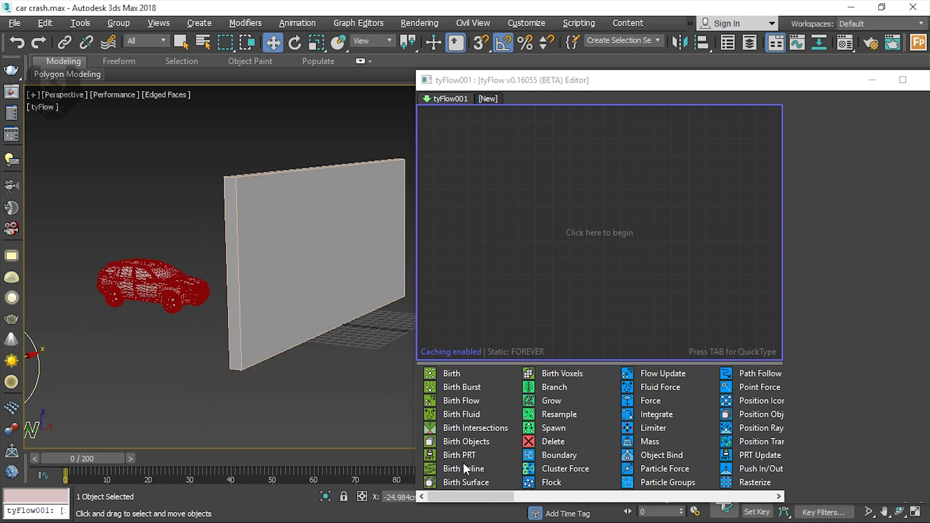
left_click_drag(461, 442, 497, 197)
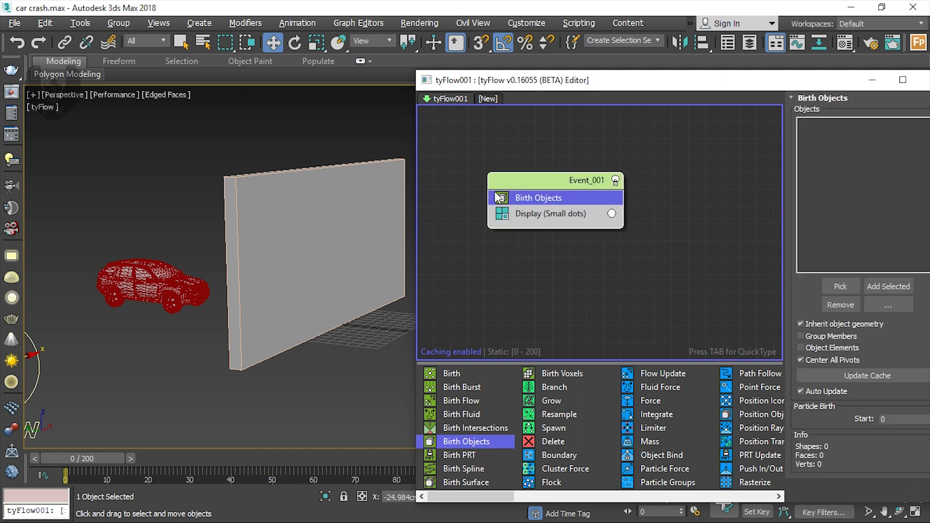
left_click_drag(570, 94, 544, 80)
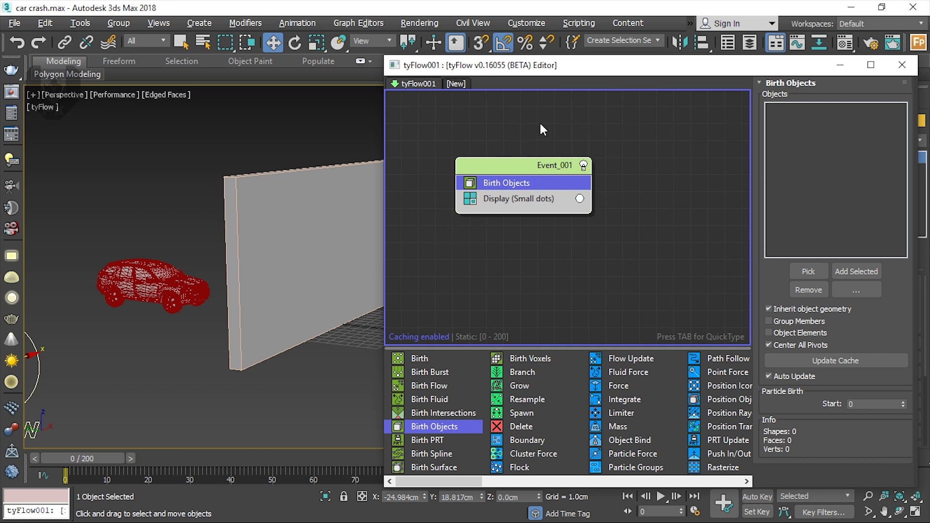
Reposition the event slightly and pick the wall Box002 as the source object for its Birth Objects operator
left_click_drag(558, 164, 556, 165)
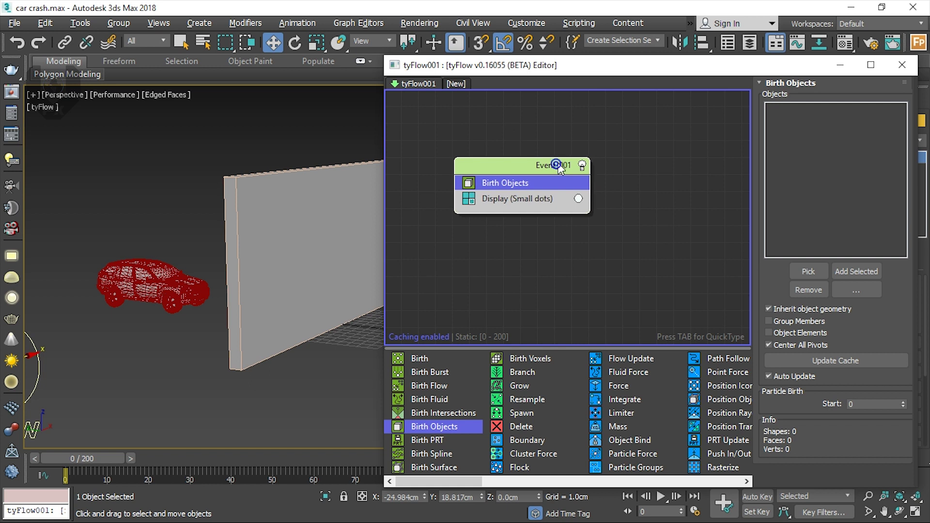
right_click(554, 168)
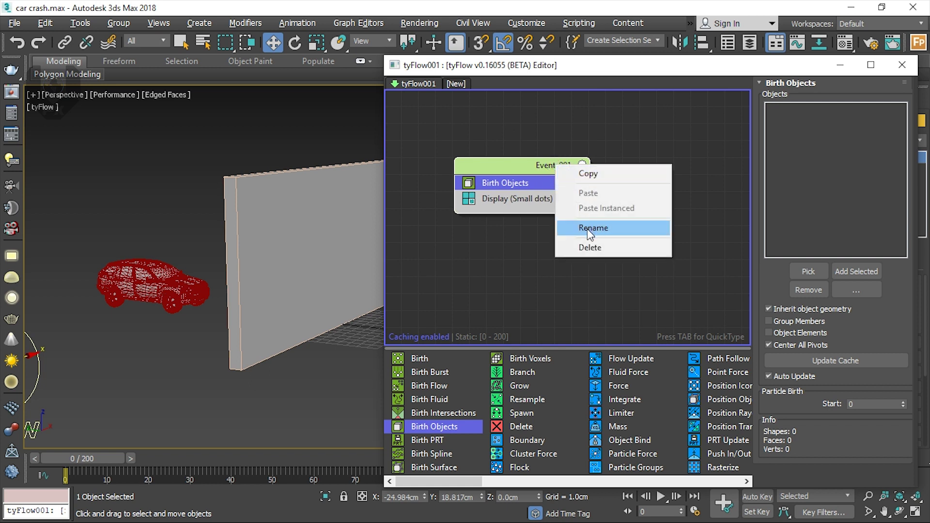
left_click(494, 221)
left_click_drag(473, 162, 477, 164)
left_click(507, 185)
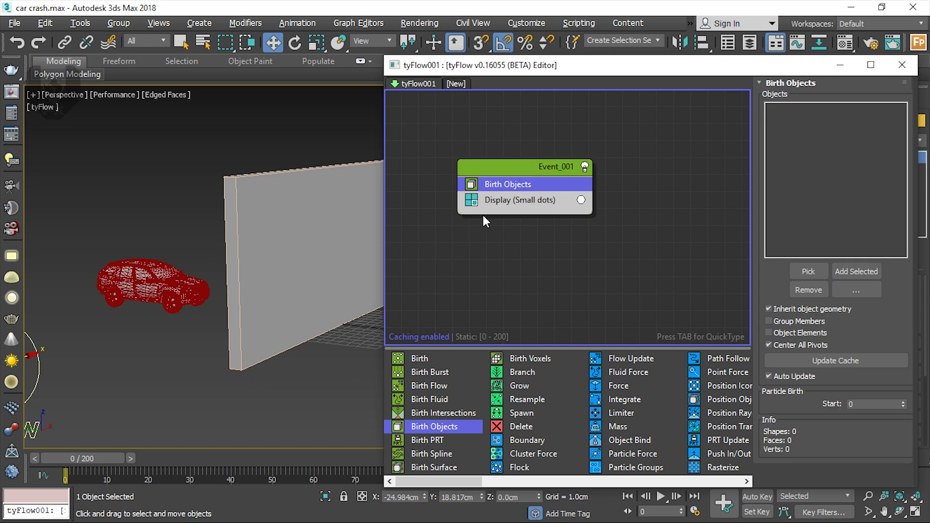
scroll(257, 320, "up", 2)
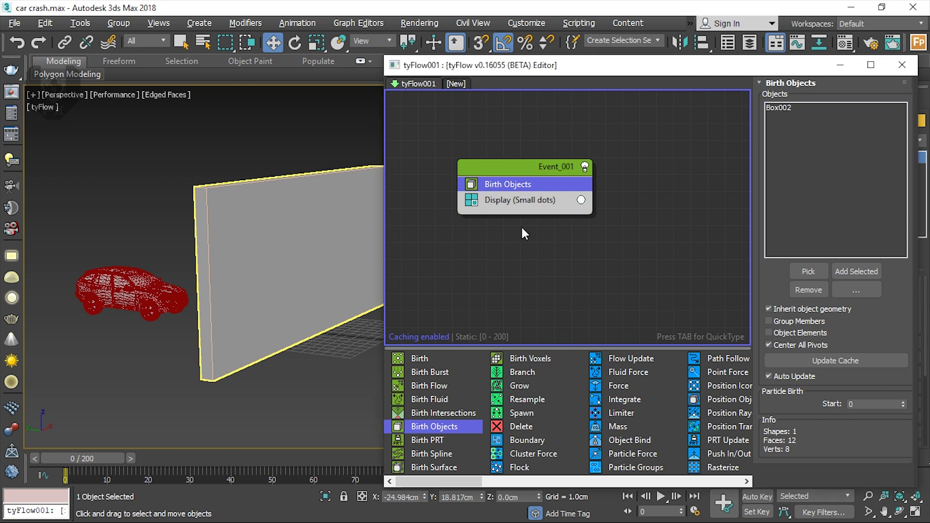
Set the event's Display operator type to Geometry and its display color to blue
left_click(516, 203)
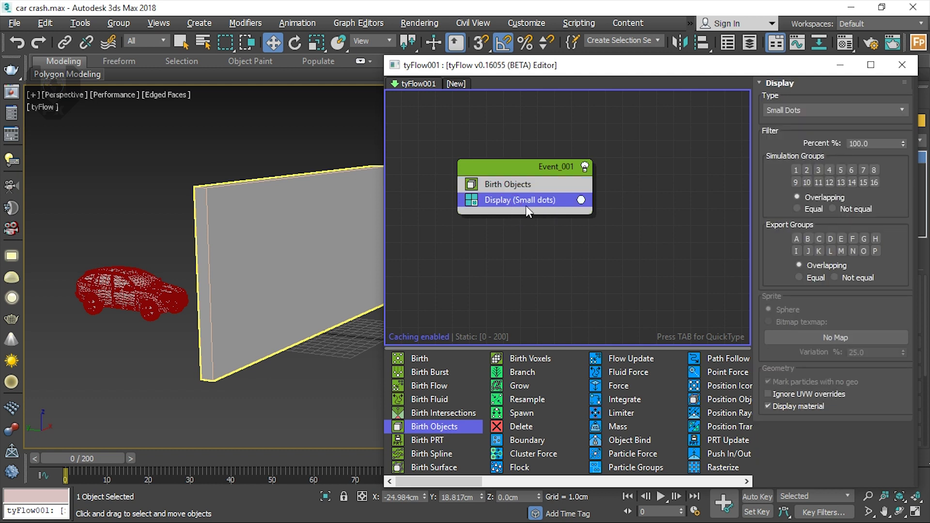
left_click(791, 112)
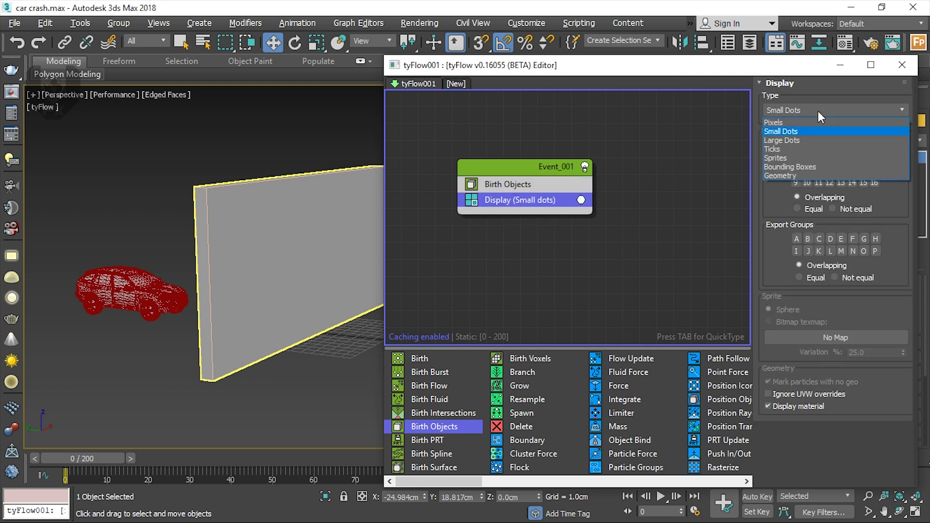
left_click(781, 175)
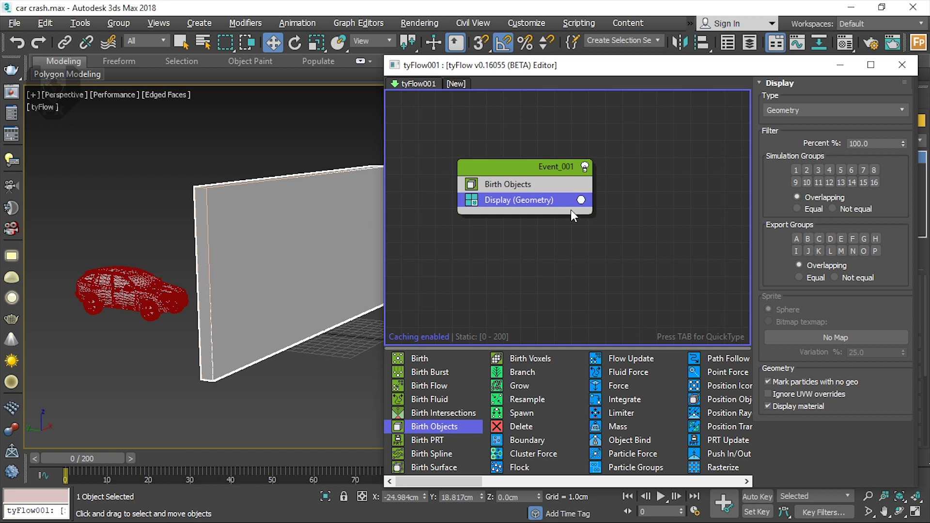
left_click(581, 200)
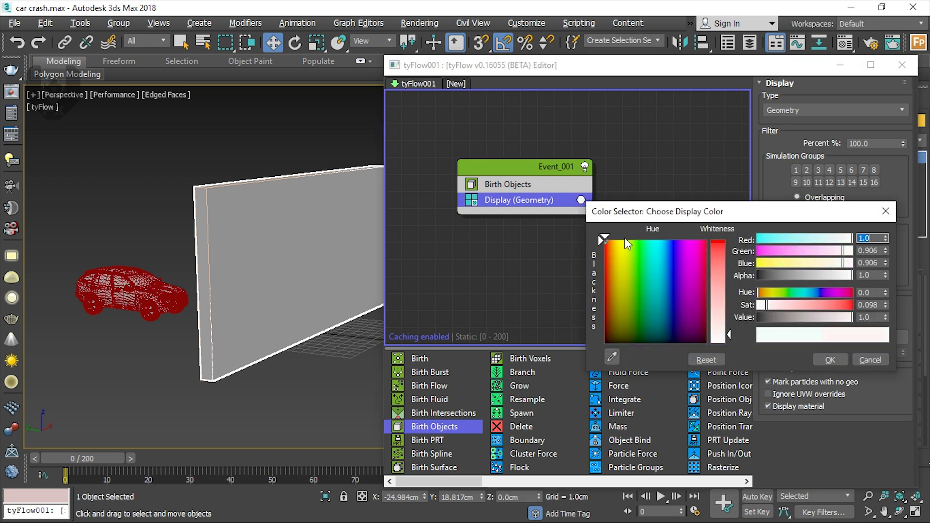
left_click(718, 242)
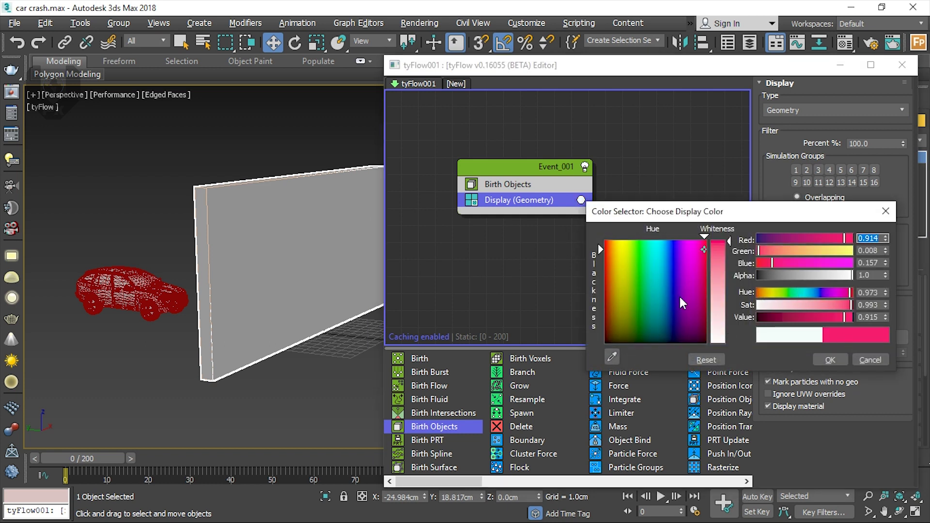
left_click(671, 260)
left_click(830, 360)
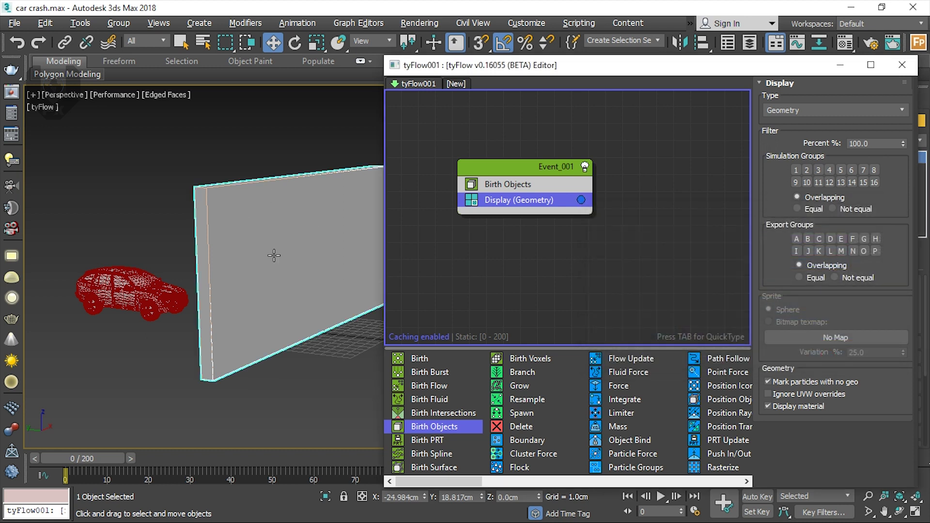
Hide the original wall box used as the Birth Objects source so only the tyFlow particle geometry shows
left_click(499, 186)
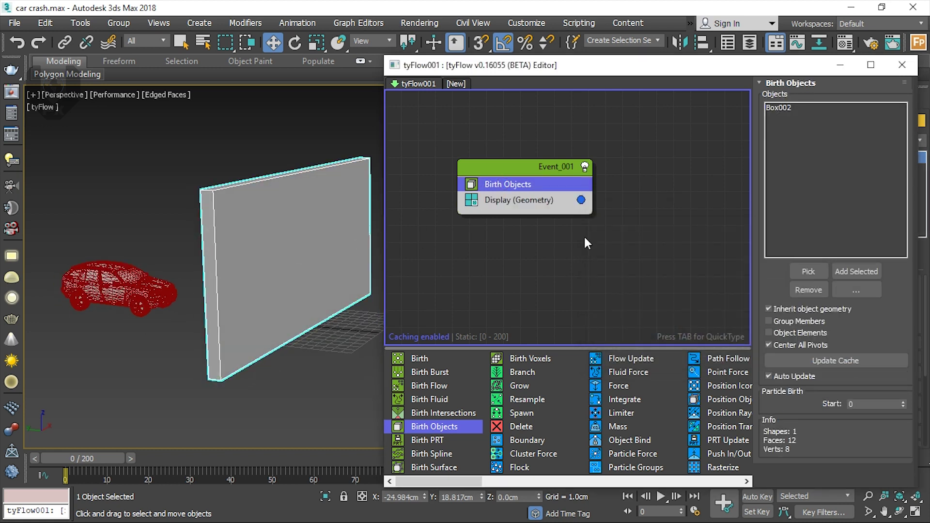
left_click(820, 270)
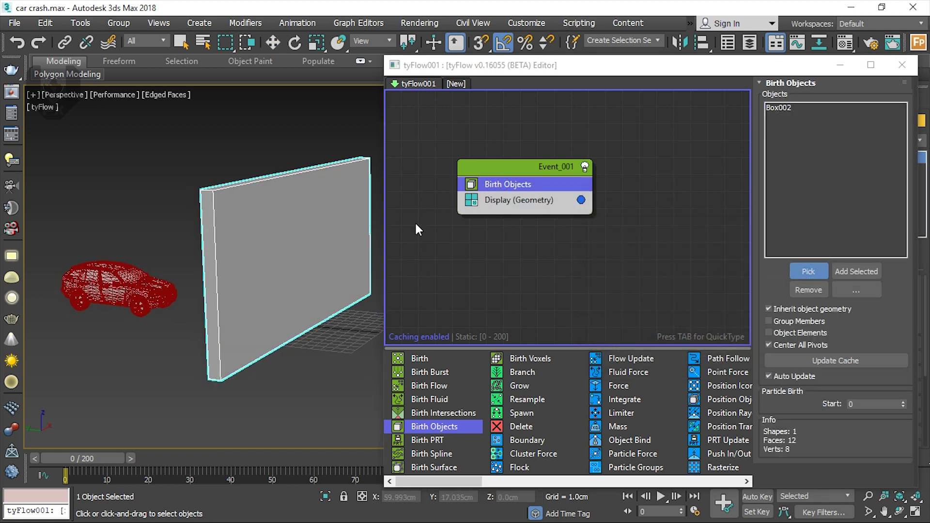
middle_click_drag(278, 253, 266, 244, "alt")
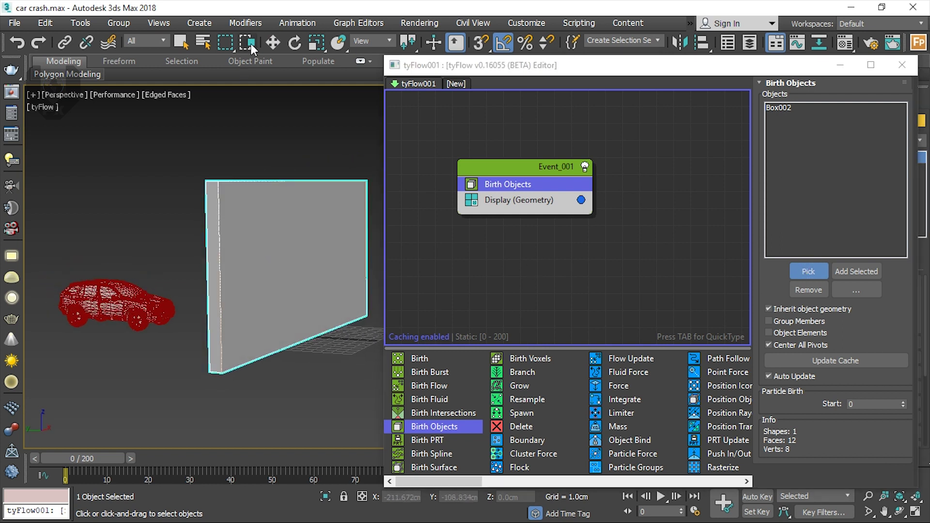
left_click(273, 43)
right_click(245, 272)
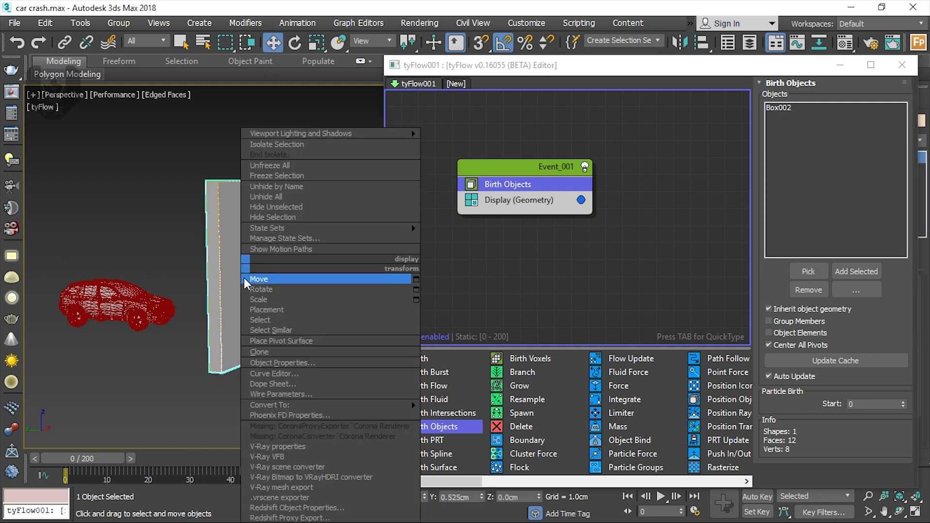
left_click(282, 218)
Switch the perspective viewport's shading quality to Standard and inspect the wall in its display color
mouse_move(277, 228)
middle_mouse_down("alt")
mouse_move(274, 238)
mouse_move(268, 173)
mouse_move(149, 141)
middle_mouse_up("alt")
left_click(105, 95)
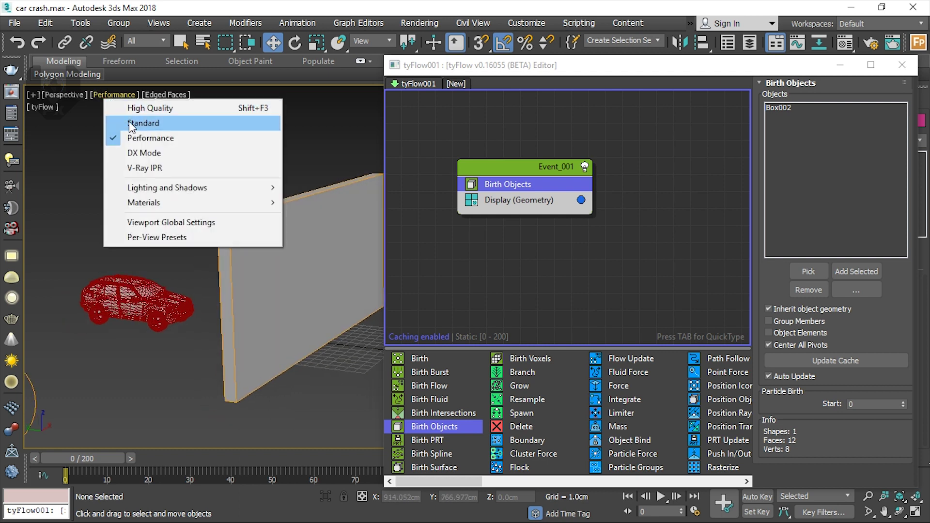
left_click(129, 122)
mouse_move(218, 204)
middle_mouse_down("alt")
mouse_move(276, 242)
mouse_move(328, 219)
mouse_move(247, 232)
middle_mouse_up("alt")
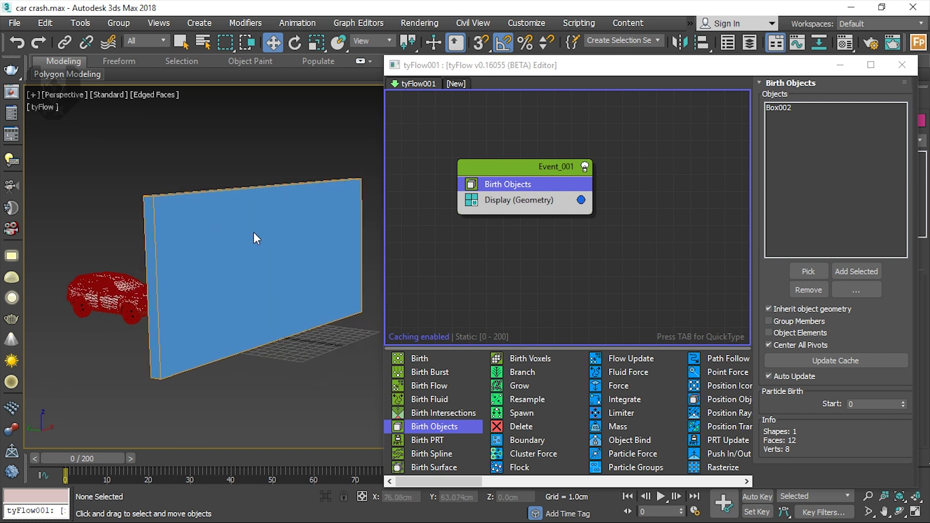
middle_click_drag(234, 264, 268, 222, "alt")
middle_click_drag(254, 274, 235, 258)
Nudge the event up slightly and add a Voronoi Fracture operator between Birth Objects and Display
left_click_drag(500, 167, 497, 154)
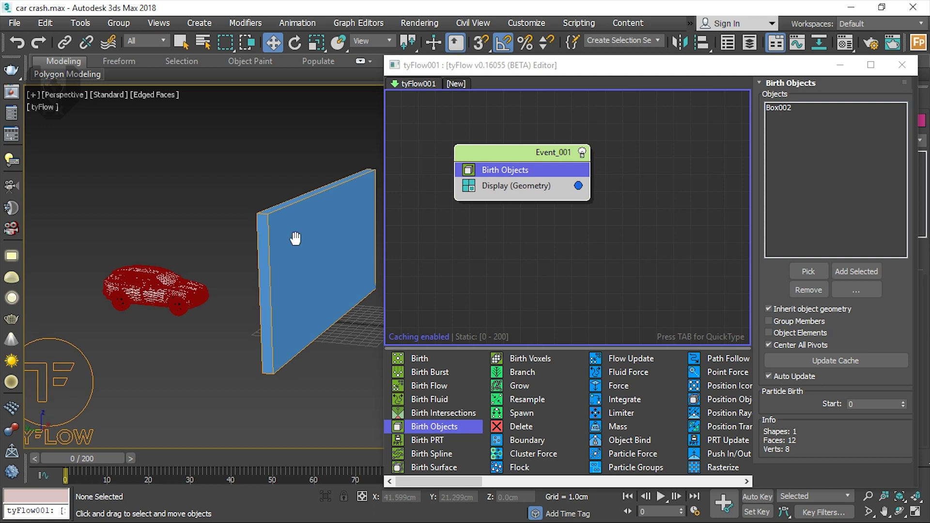
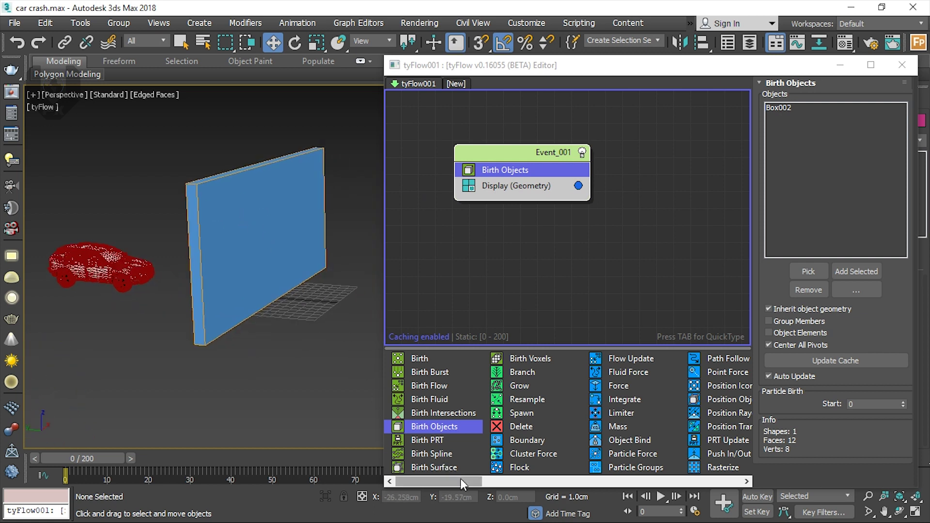
left_click_drag(450, 483, 552, 473)
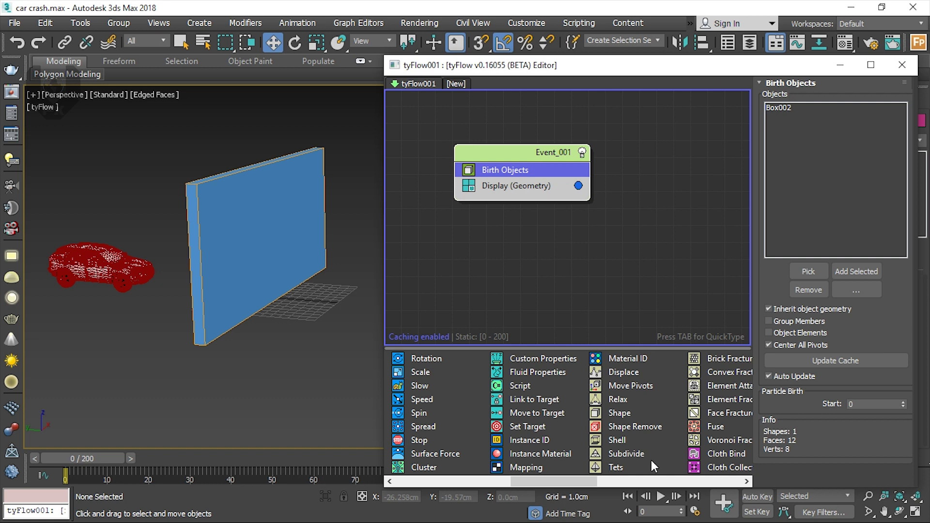
left_click(716, 441)
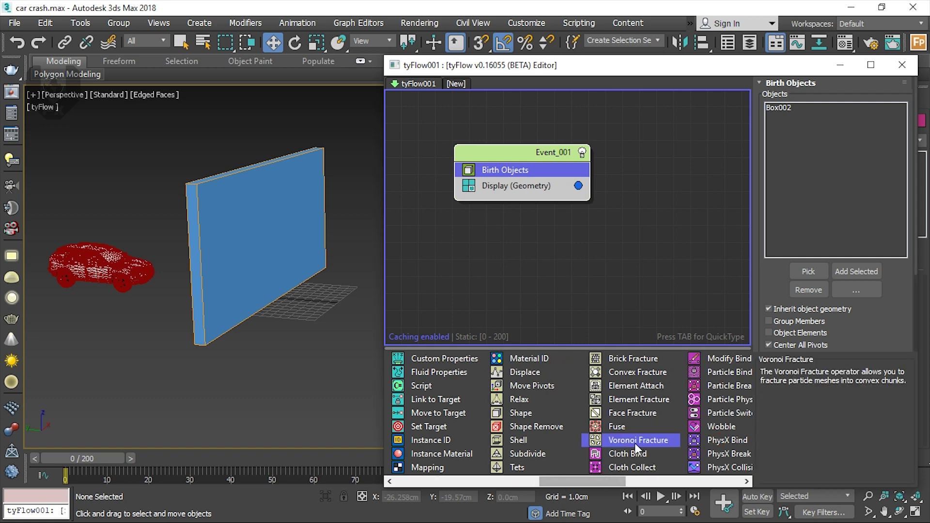
left_click_drag(637, 441, 530, 183)
mouse_move(320, 242)
middle_mouse_down("alt")
mouse_move(282, 249)
mouse_move(228, 237)
mouse_move(300, 232)
mouse_move(242, 265)
mouse_move(329, 244)
middle_mouse_up("alt")
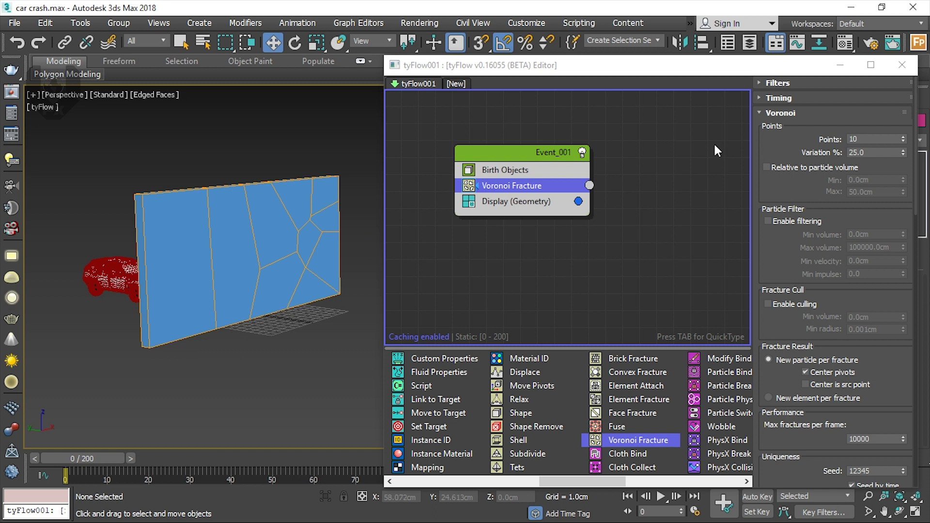
Set the Voronoi Fracture point count to 1500
double_click(867, 139)
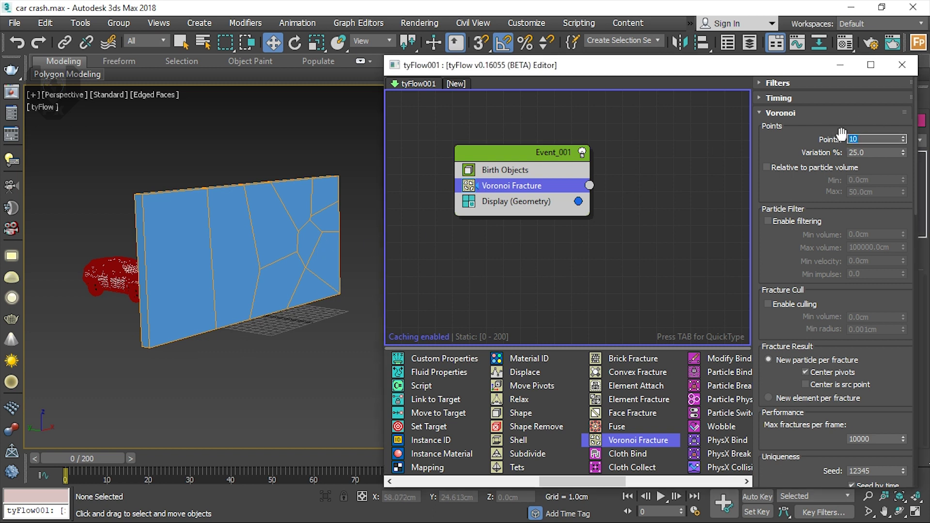
type("1500")
key("Return")
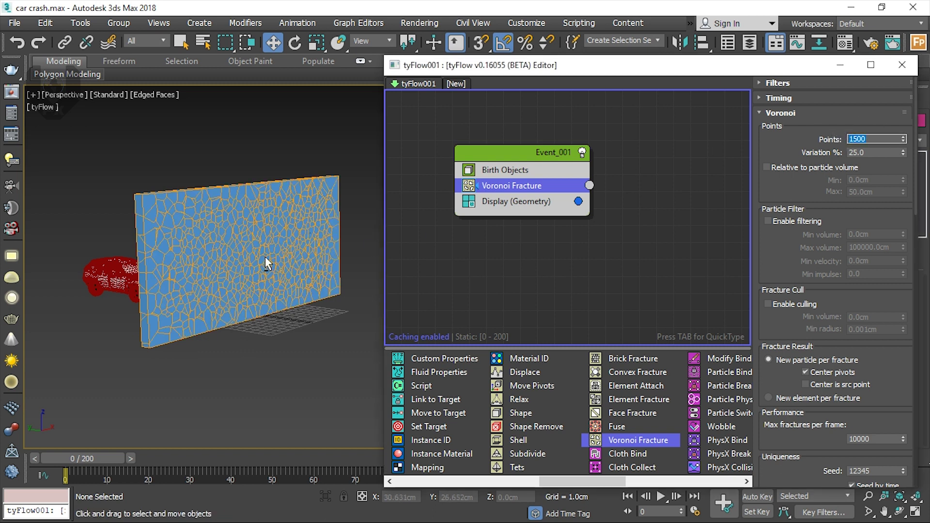
mouse_move(265, 257)
middle_mouse_down("alt")
mouse_move(218, 268)
mouse_move(263, 262)
middle_mouse_up("alt")
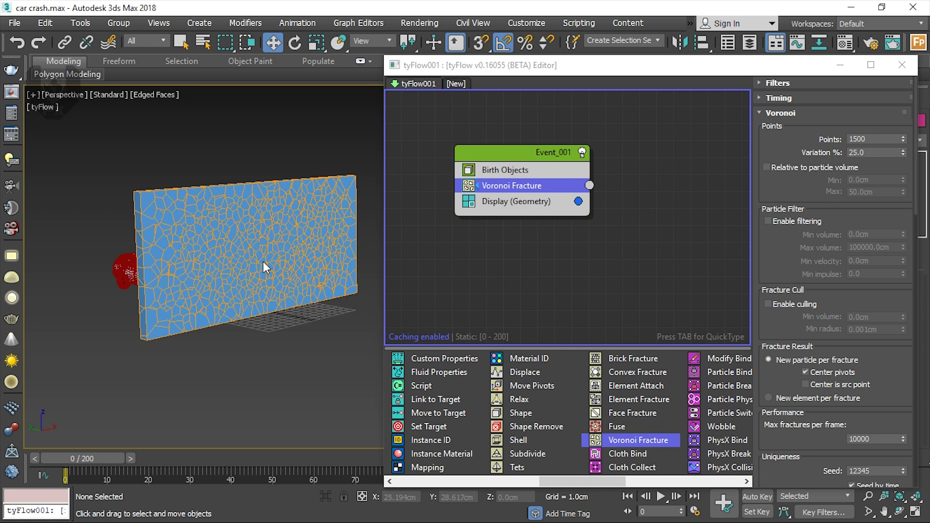
left_click(788, 83)
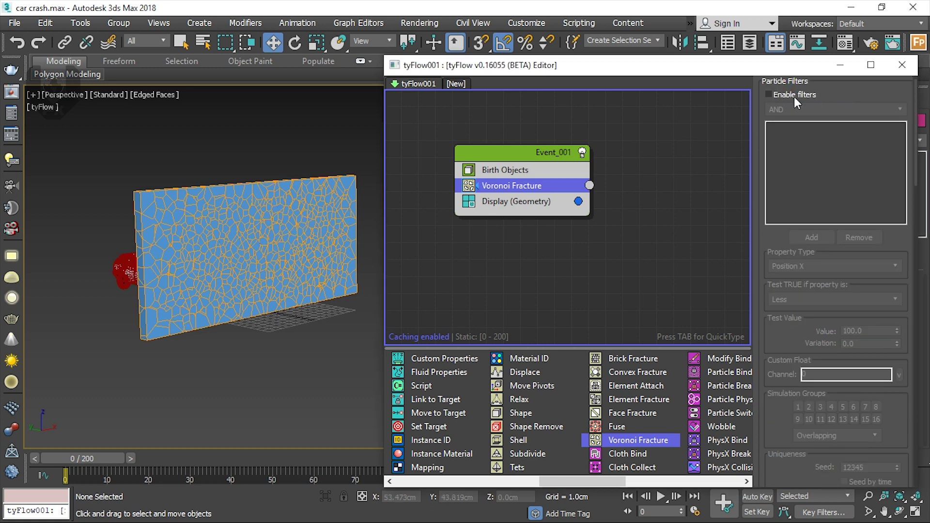
left_click(790, 95)
left_click(786, 108)
left_click(803, 109)
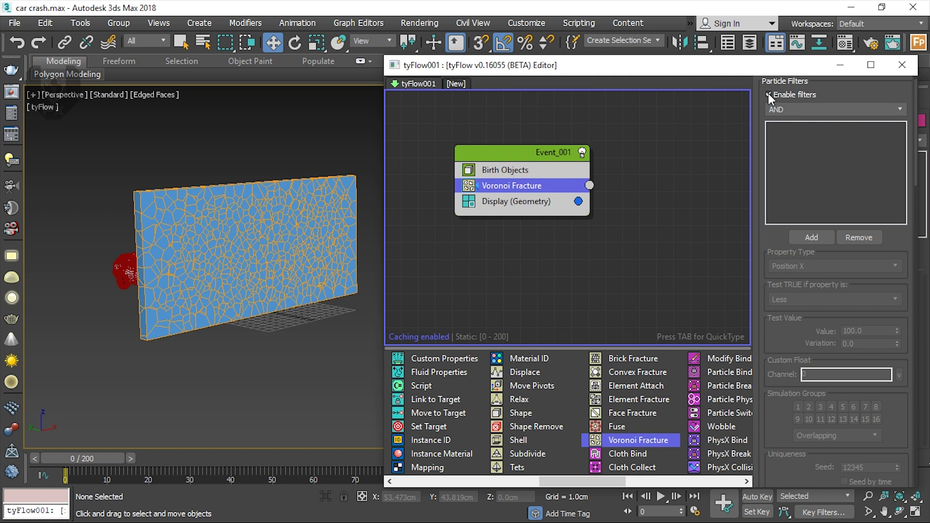
left_click(768, 94)
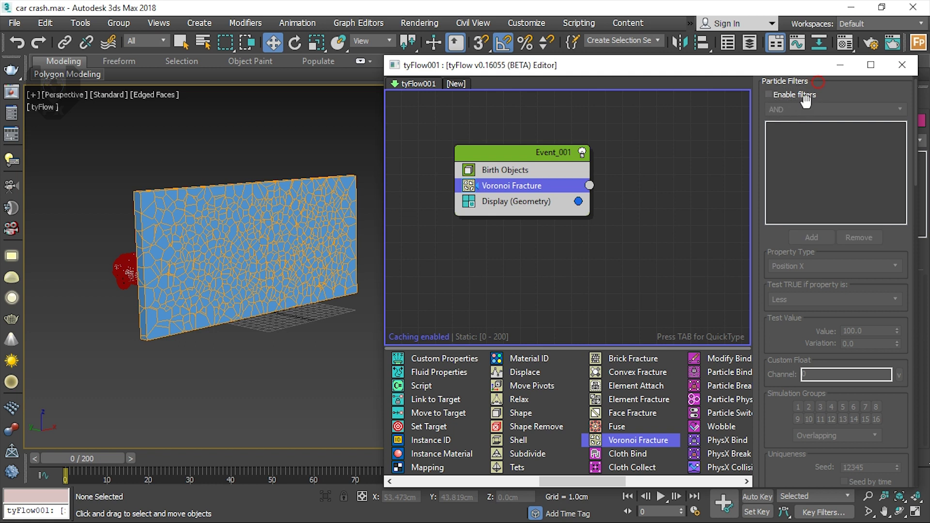
Set the Voronoi Fracture points variation to 100% and inspect the fractured wall up close
scroll(776, 230, "down", 5)
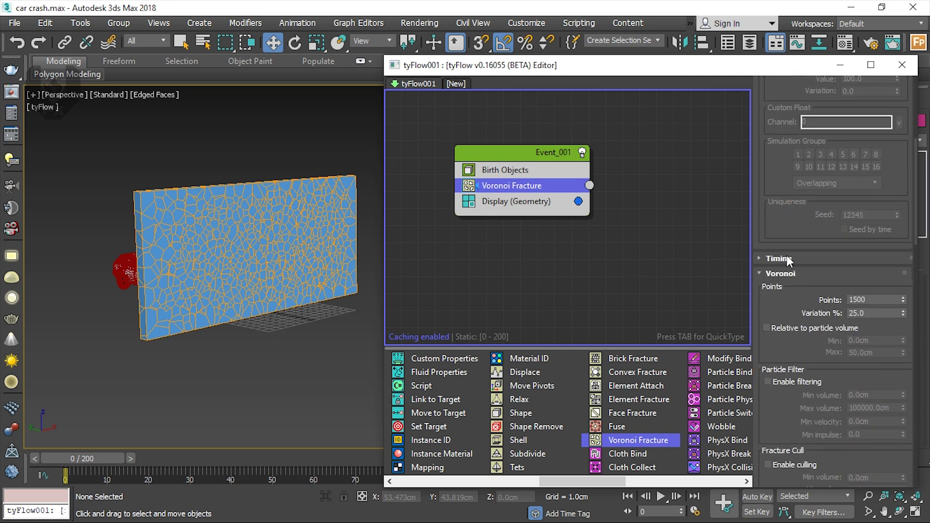
scroll(790, 276, "down", 3)
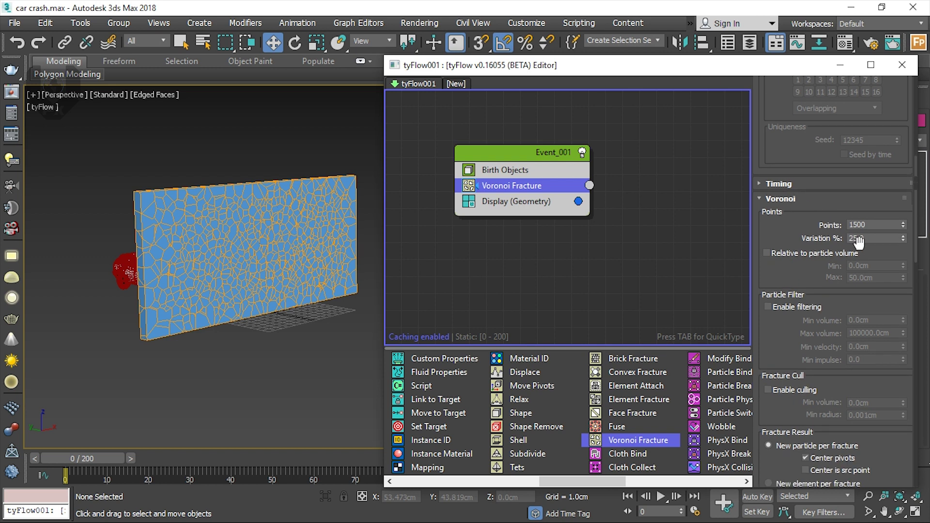
double_click(876, 238)
type("100")
key("Return")
scroll(224, 240, "up", 10)
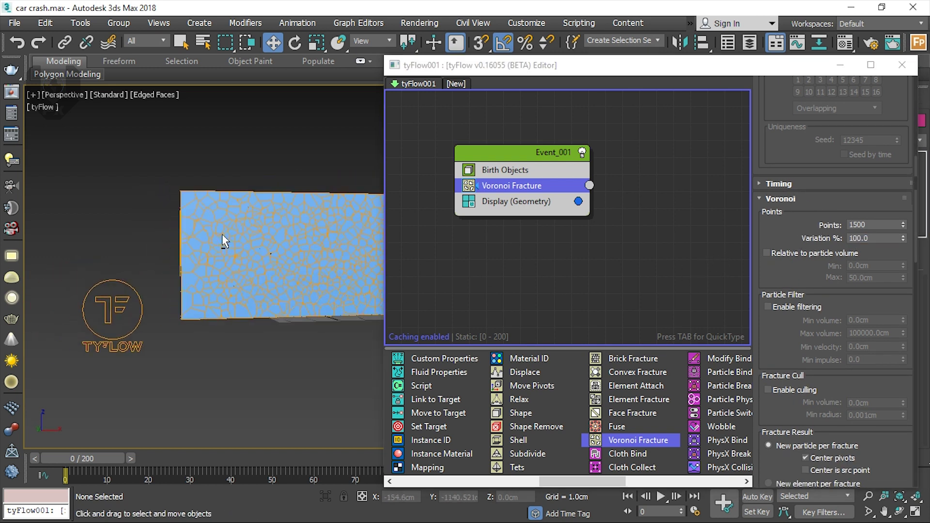
scroll(246, 288, "down", 10)
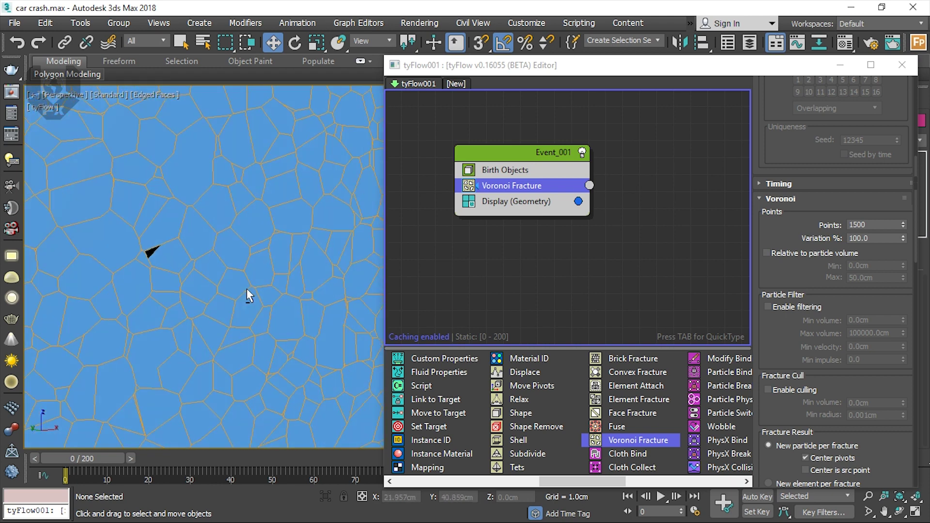
scroll(300, 272, "down", 15)
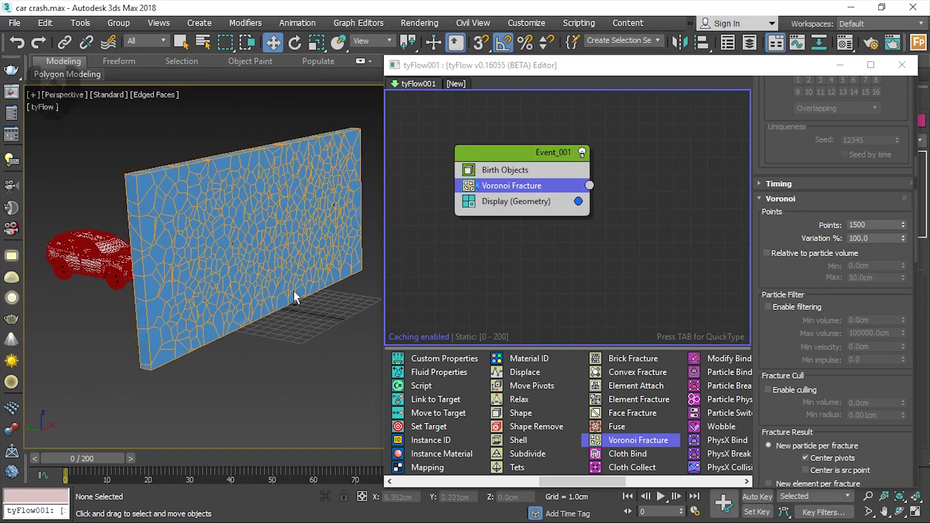
Set the perspective viewport's shading quality back to Performance
left_click(106, 94)
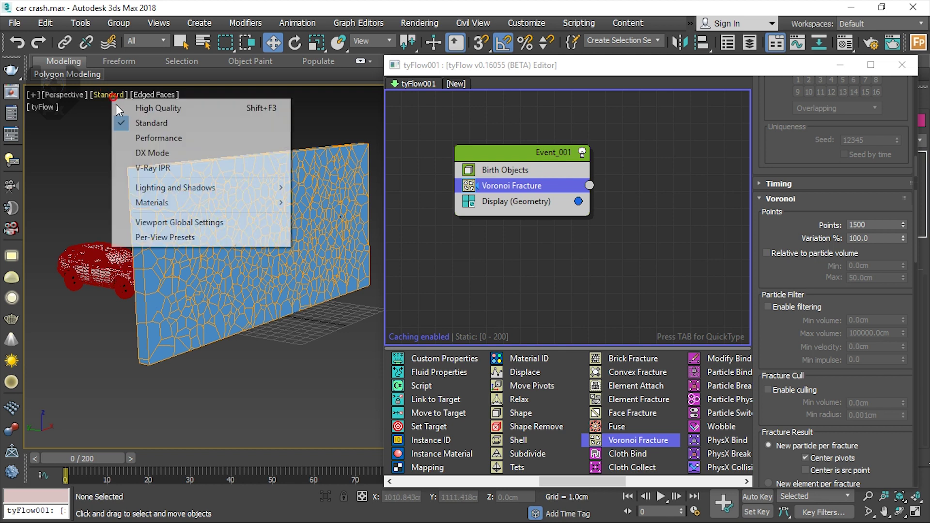
left_click(135, 137)
mouse_move(155, 205)
middle_mouse_down("alt")
mouse_move(224, 270)
mouse_move(257, 269)
mouse_move(235, 268)
middle_mouse_up("alt")
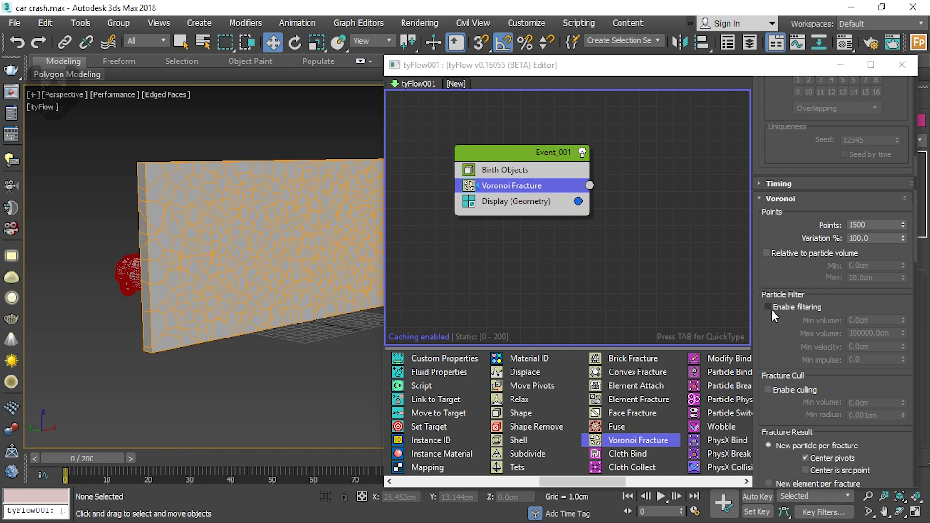
Set the Voronoi Fracture uniqueness seed to 12346 and review the operator's Point Cloud settings
scroll(775, 320, "down", 3)
left_click_drag(783, 330, 785, 232)
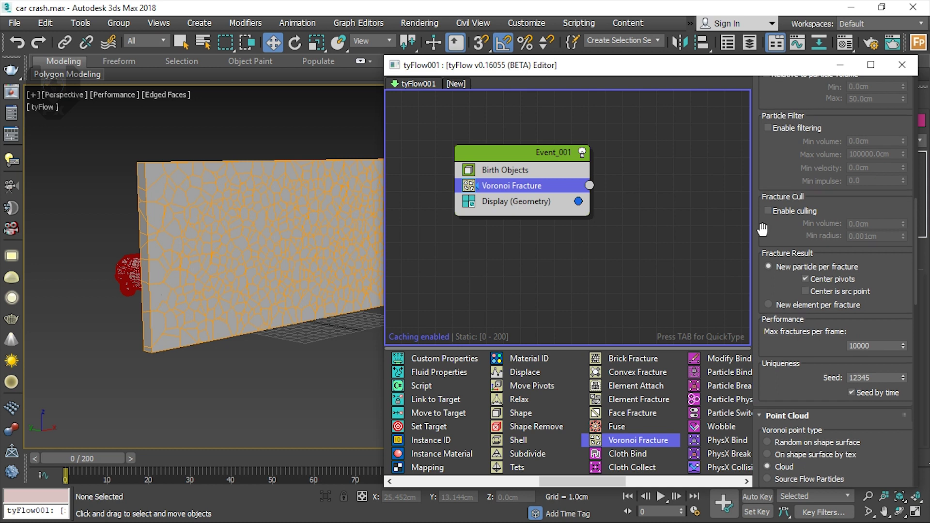
mouse_move(218, 293)
middle_mouse_down("alt")
mouse_move(242, 312)
mouse_move(234, 284)
middle_mouse_up("alt")
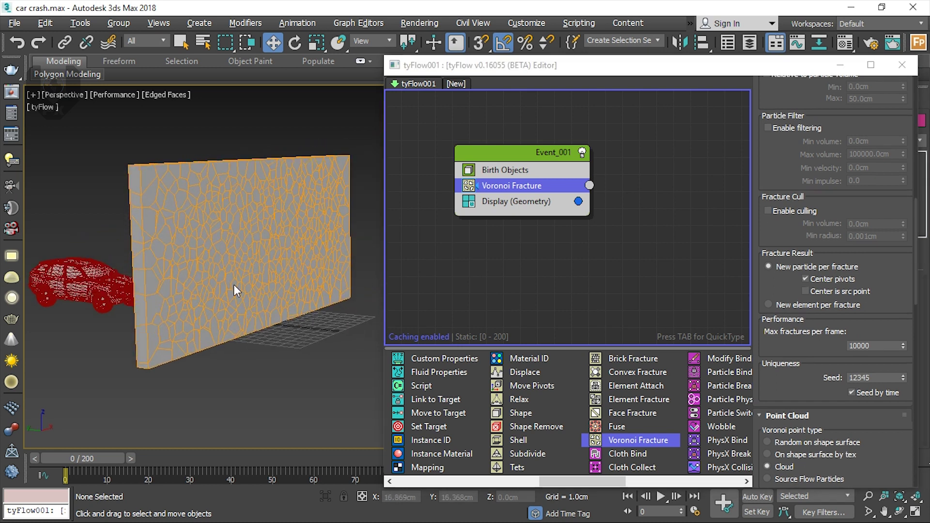
left_click_drag(800, 356, 810, 306)
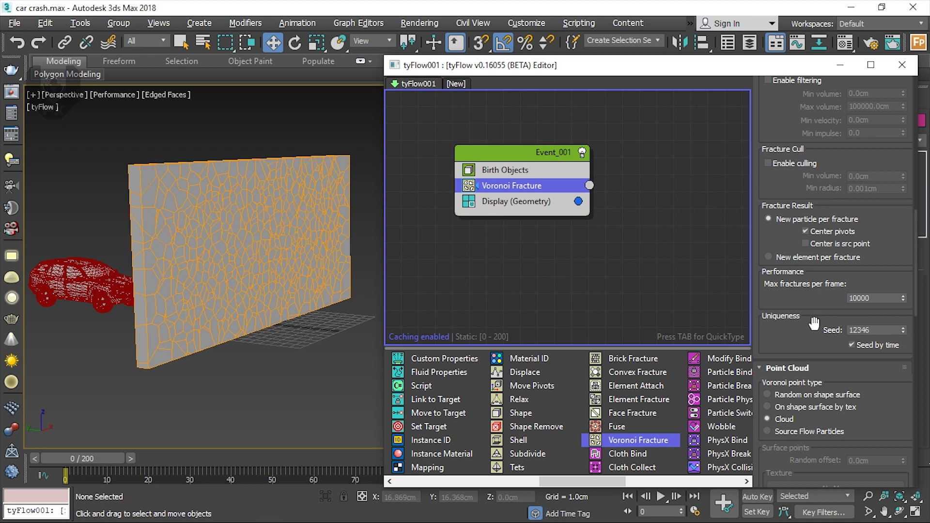
scroll(812, 321, "down", 3)
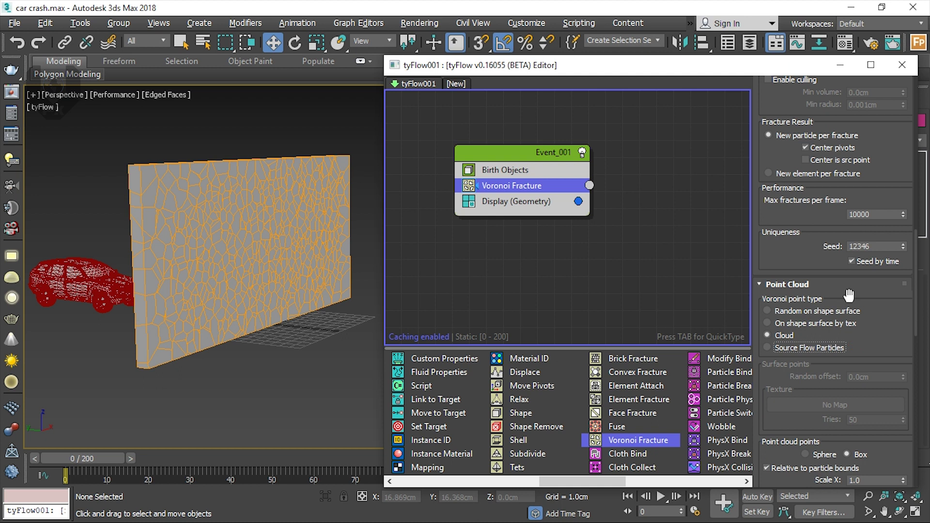
left_click_drag(849, 359, 863, 289)
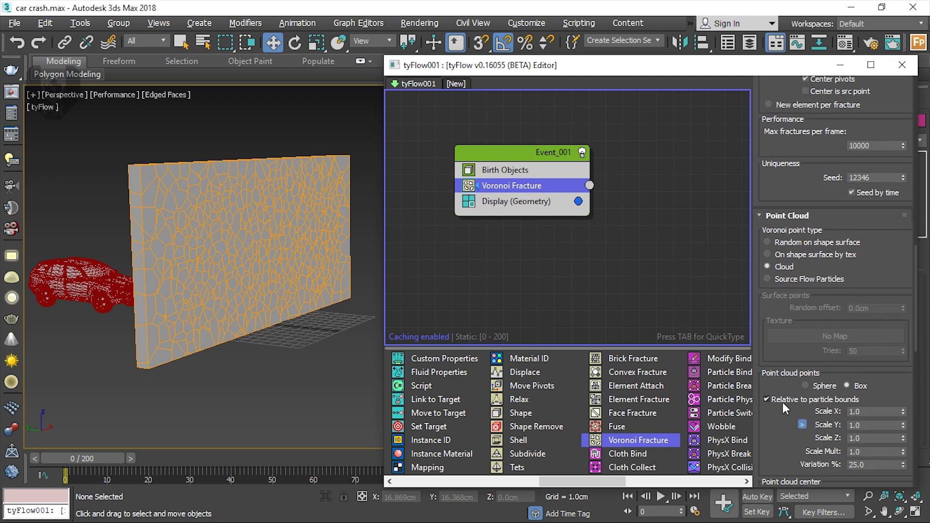
left_click_drag(781, 419, 776, 282)
middle_click_drag(198, 343, 238, 317, "alt")
middle_click_drag(218, 358, 310, 347, "alt")
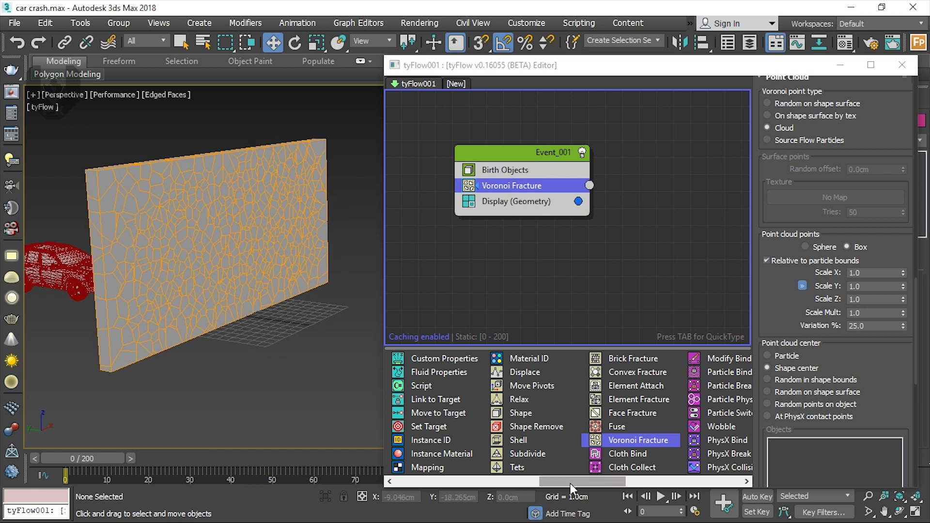
Add a PhysX Shape operator to the event between Voronoi Fracture and Display
left_click_drag(571, 483, 652, 479)
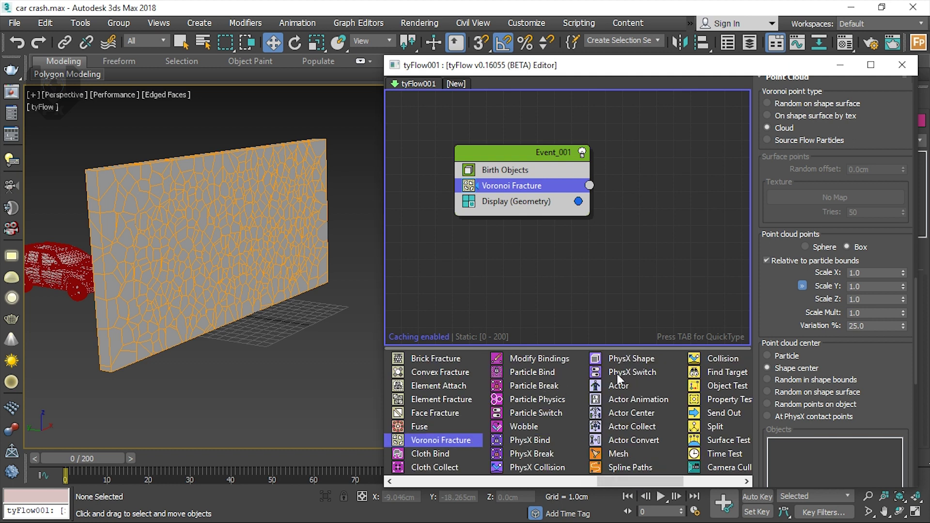
left_click(633, 359)
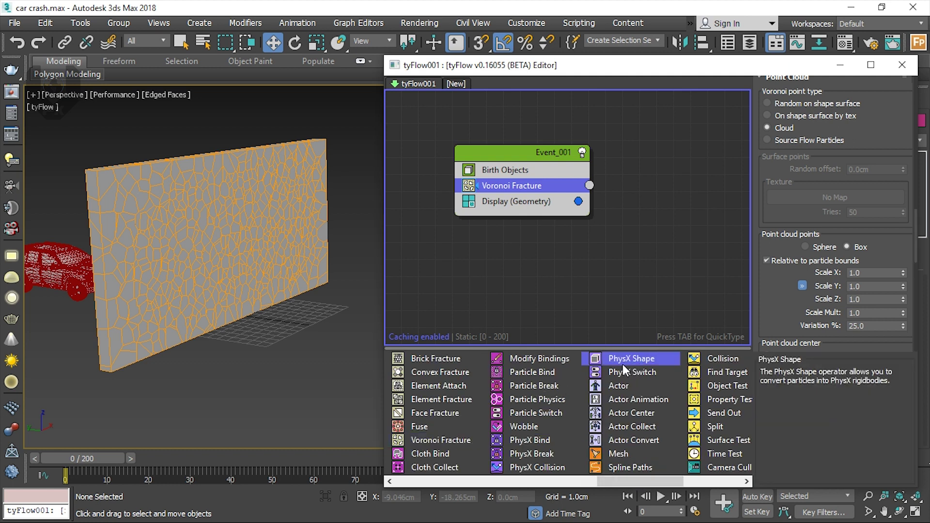
left_click_drag(639, 359, 533, 194)
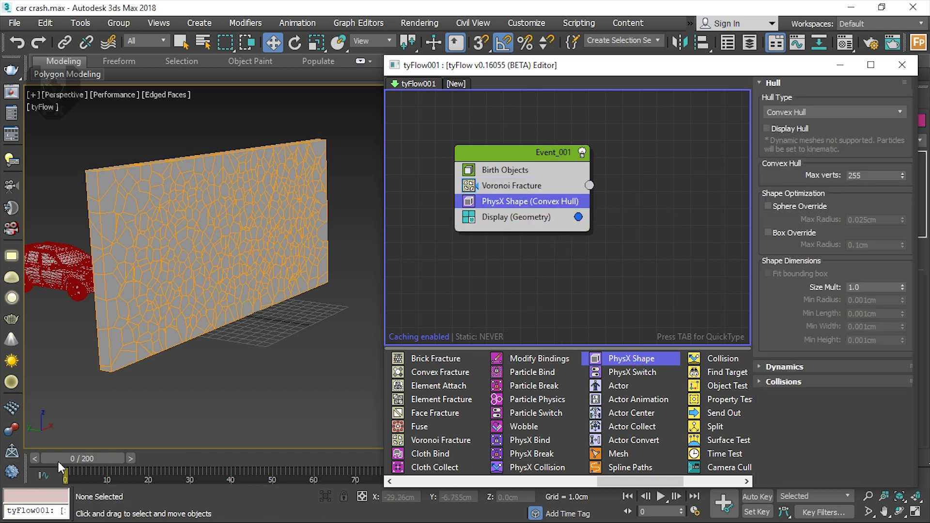
Preview the simulation by scrubbing the timeline to frame 56 and back toward the start
left_click_drag(57, 459, 199, 447)
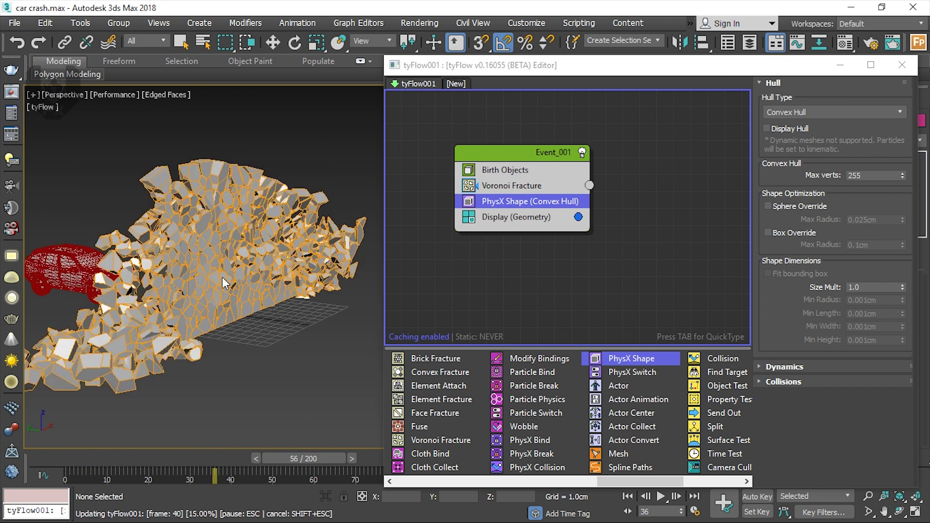
left_click_drag(278, 459, 57, 461)
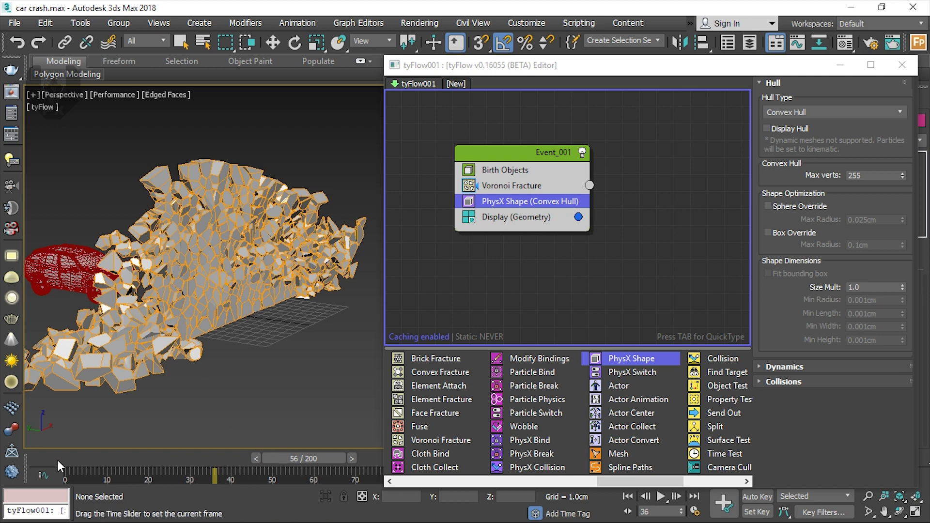
Set the Voronoi Fracture operator's number of points to 1000
left_click(516, 184)
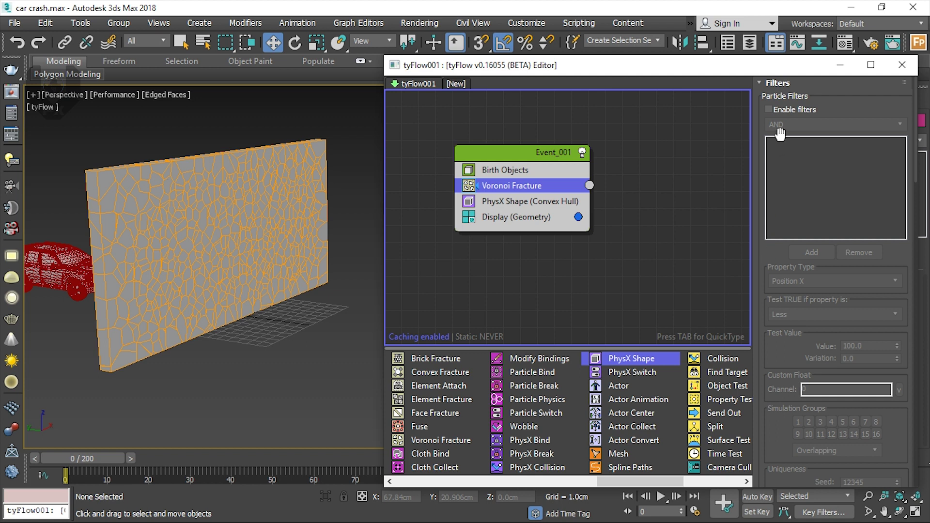
left_click(785, 83)
double_click(865, 139)
type("1")
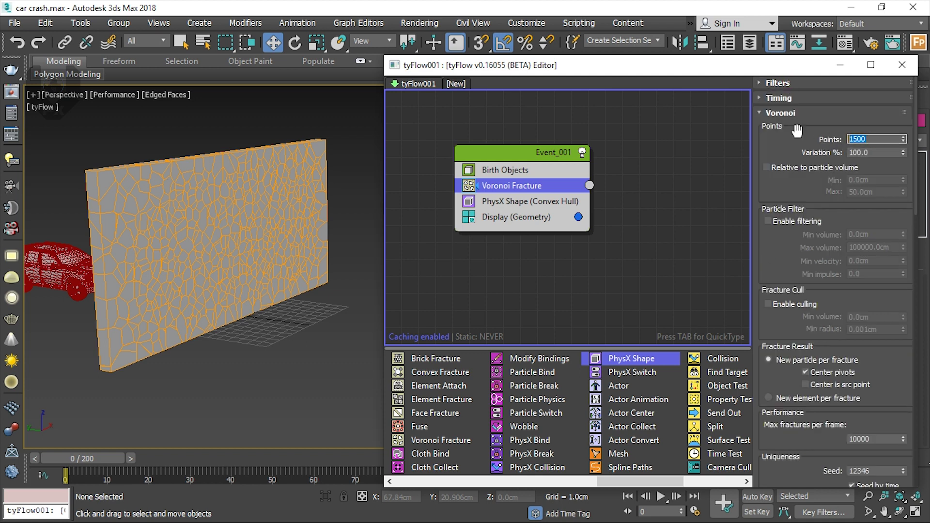
type("000")
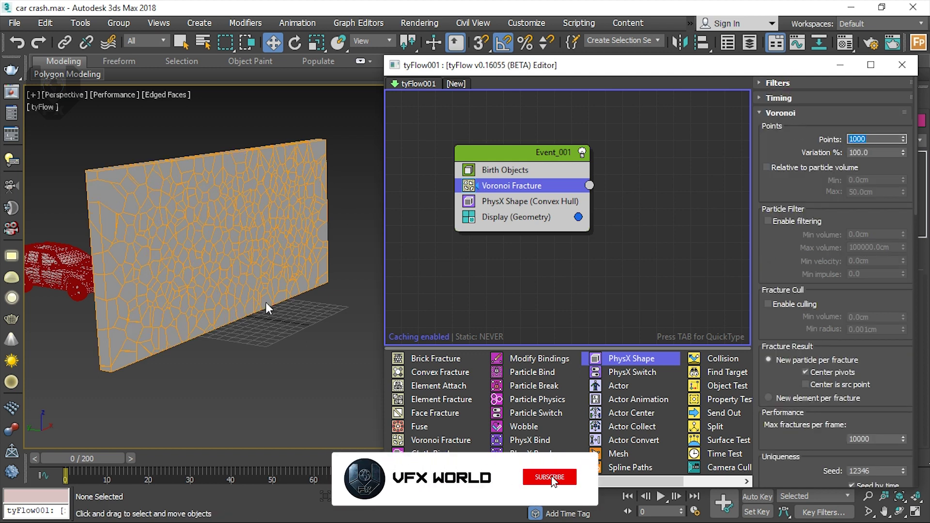
key("Return")
Preview the fractured wall by scrubbing the timeline to frame 38 and back to frame 0
mouse_move(278, 285)
middle_mouse_down("alt")
mouse_move(255, 304)
mouse_move(295, 290)
middle_mouse_up("alt")
left_click(162, 97)
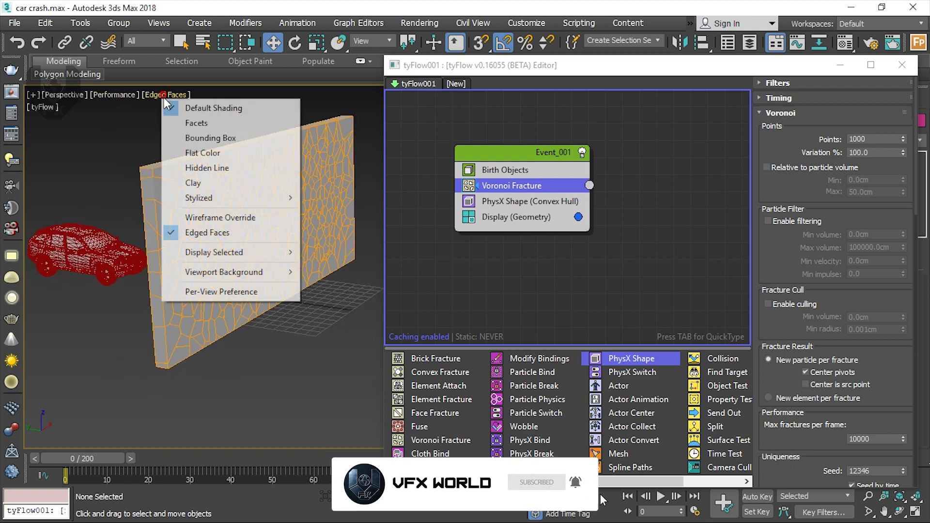
left_click(111, 127)
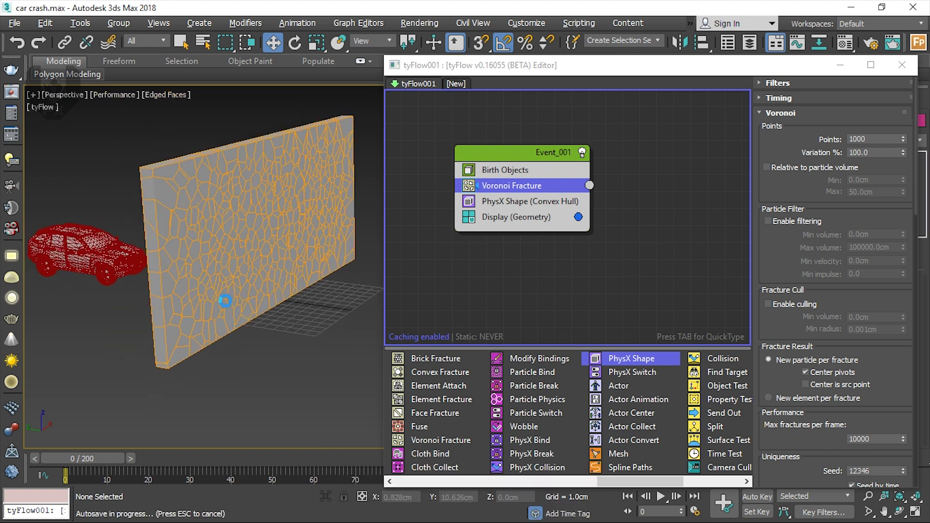
middle_click_drag(219, 321, 203, 323)
left_click_drag(113, 456, 223, 447)
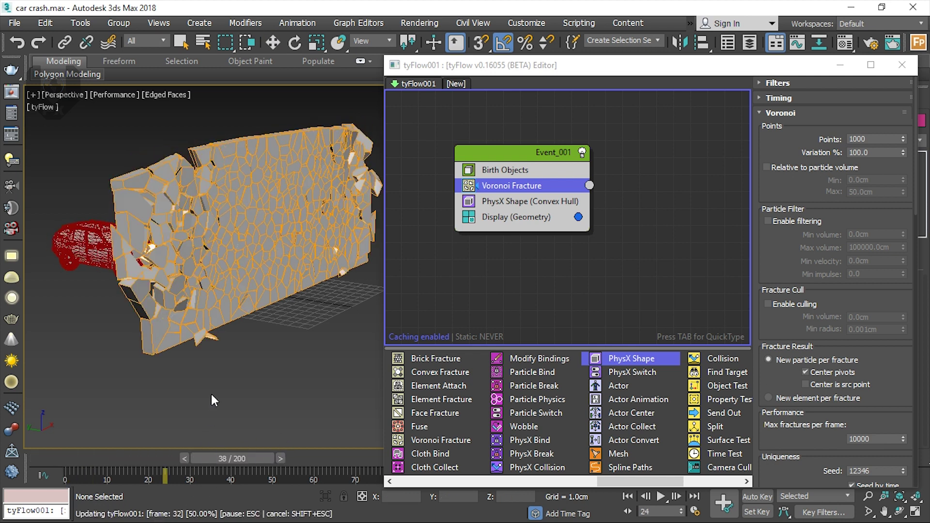
middle_click_drag(235, 327, 255, 332, "alt")
left_click_drag(225, 457, 59, 462)
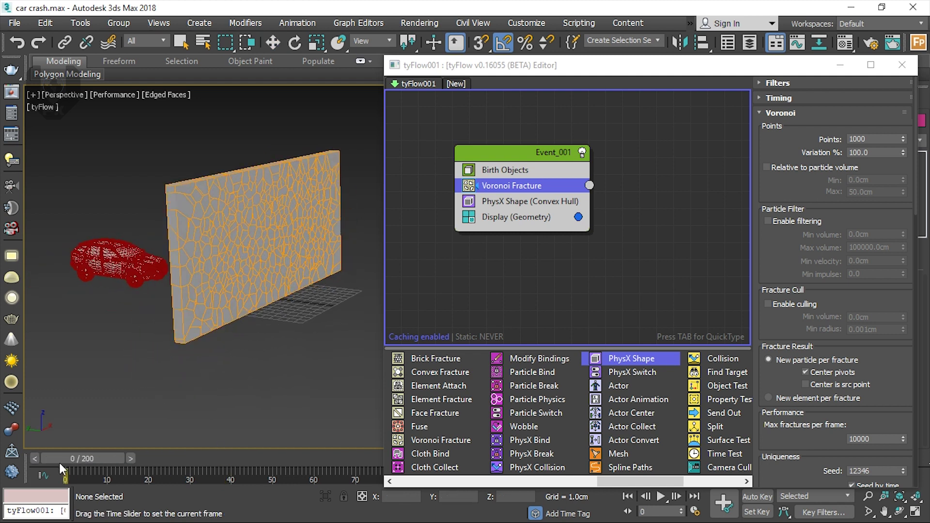
middle_click_drag(333, 286, 266, 296, "alt")
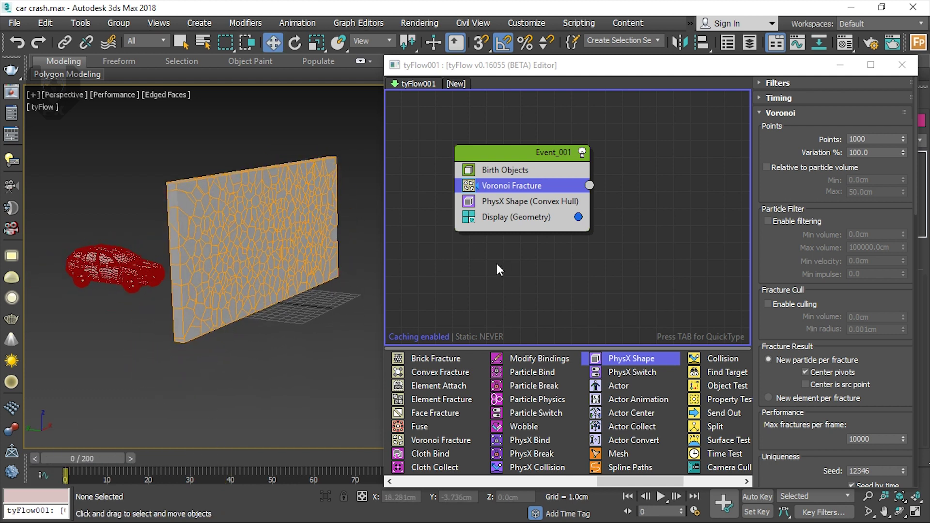
Add a PhysX Collision operator to the event between PhysX Shape and Display
left_click(539, 200)
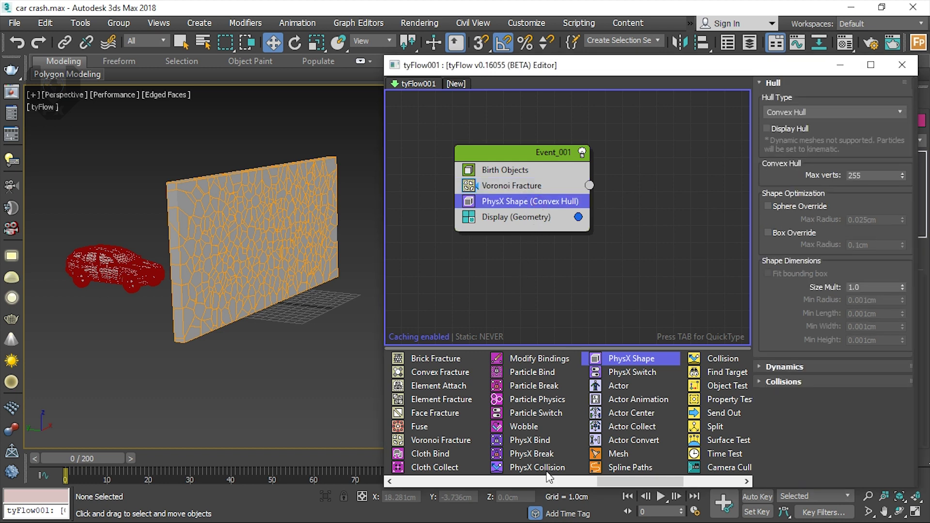
left_click_drag(546, 471, 504, 208)
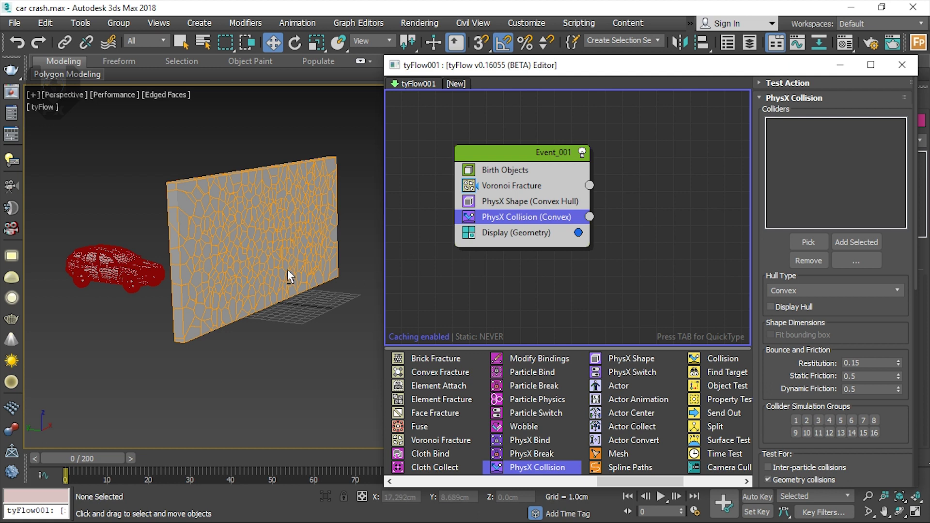
mouse_move(287, 269)
middle_mouse_down("alt")
mouse_move(258, 271)
mouse_move(284, 266)
middle_mouse_up("alt")
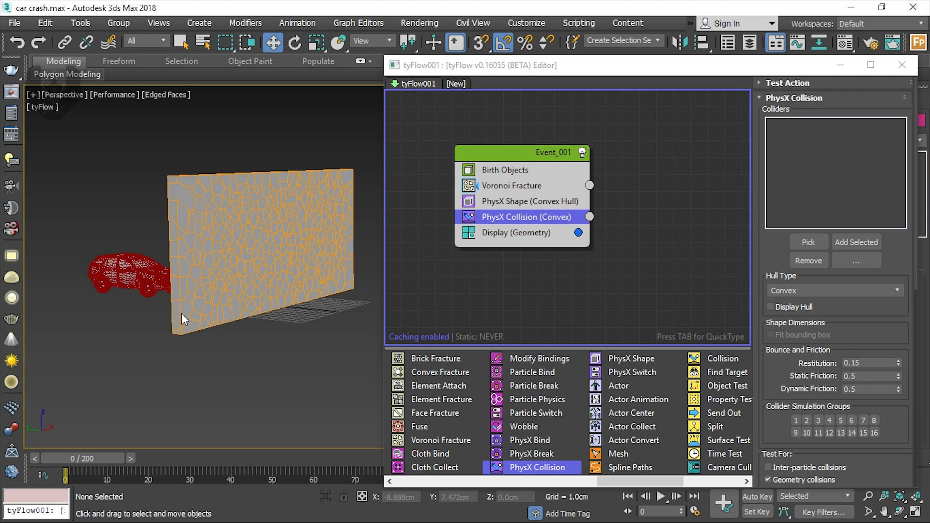
middle_click_drag(182, 313, 202, 319, "alt")
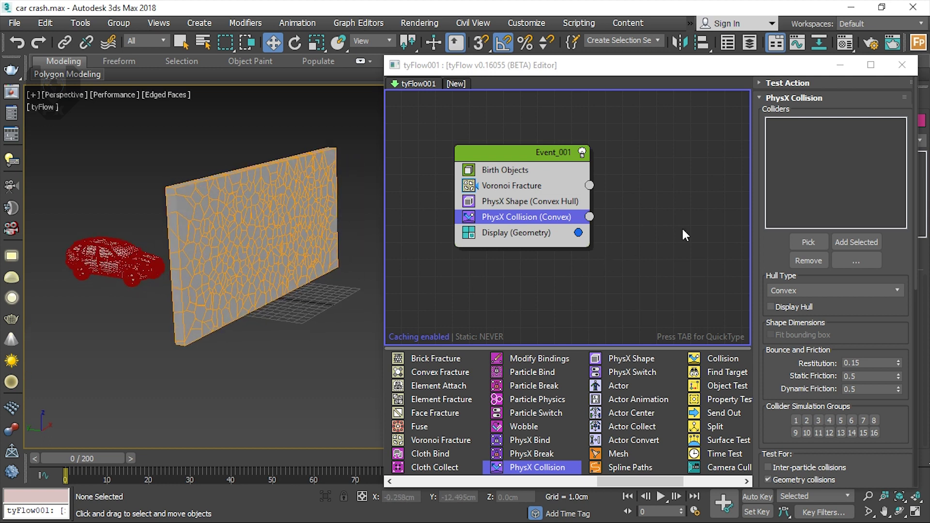
Pick the car in the viewport as the collider of the PhysX Collision operator
scroll(774, 269, "down", 5)
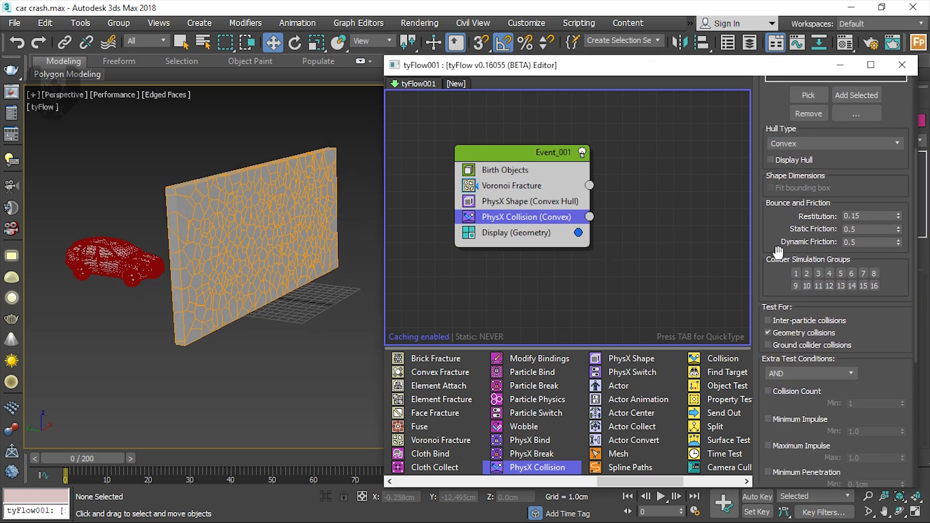
scroll(774, 269, "up", 3)
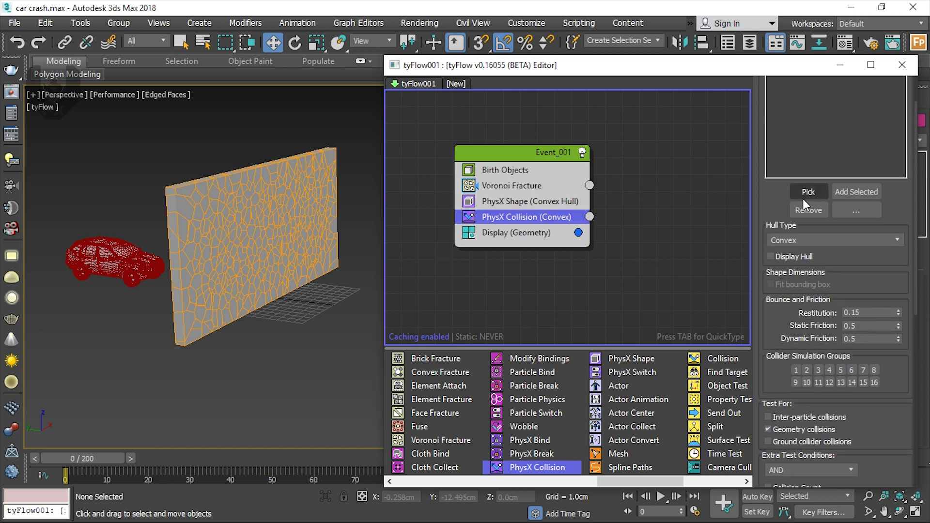
left_click(806, 192)
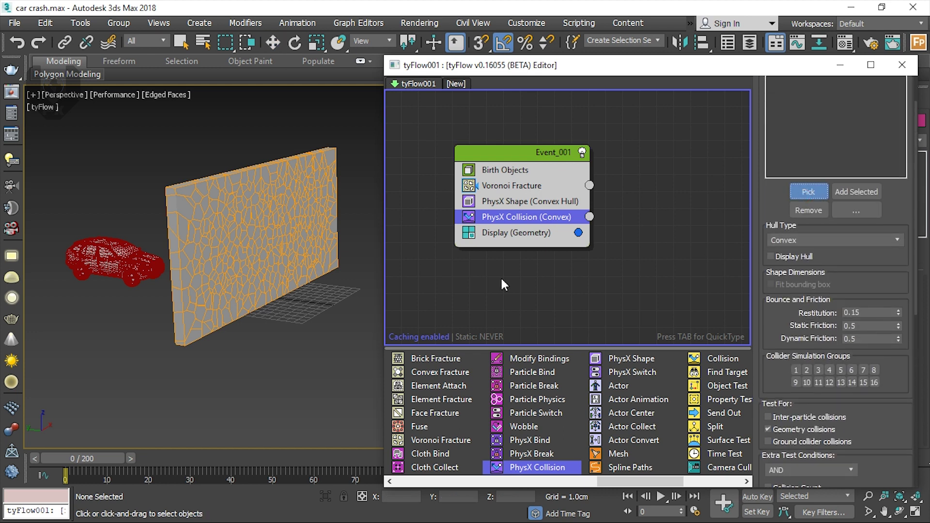
left_click(111, 262)
middle_click_drag(181, 336, 162, 324, "alt")
middle_click_drag(163, 324, 206, 335)
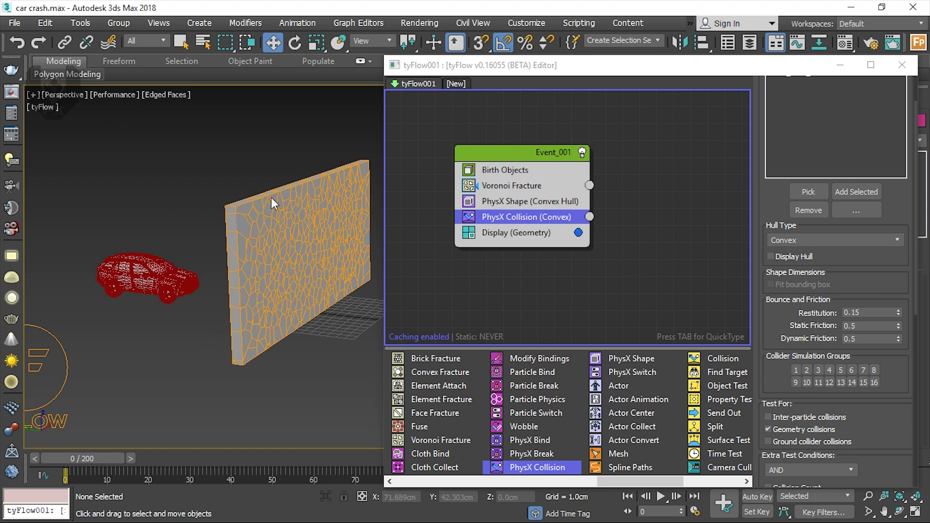
Scrub the collision simulation to frame 54 and turn off edged faces in the perspective viewport
left_click_drag(109, 459, 325, 451)
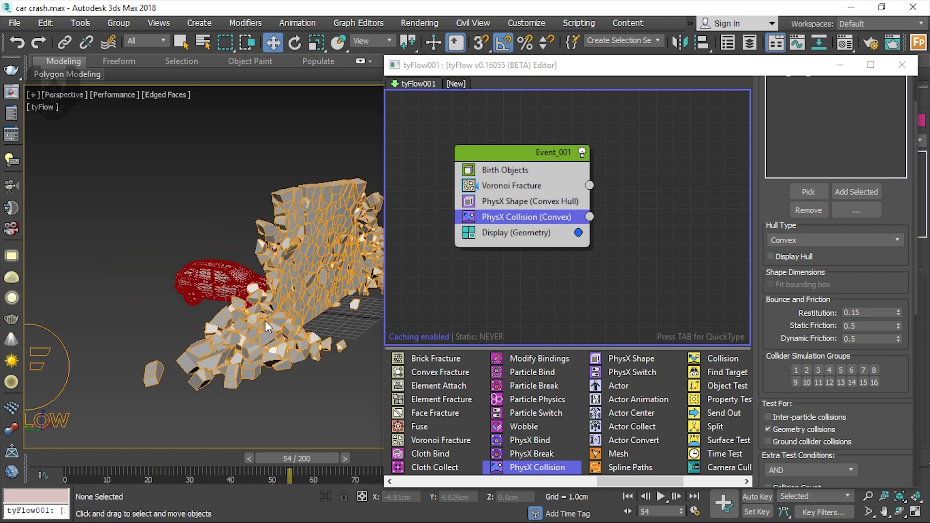
middle_click_drag(265, 321, 232, 316)
key("F4")
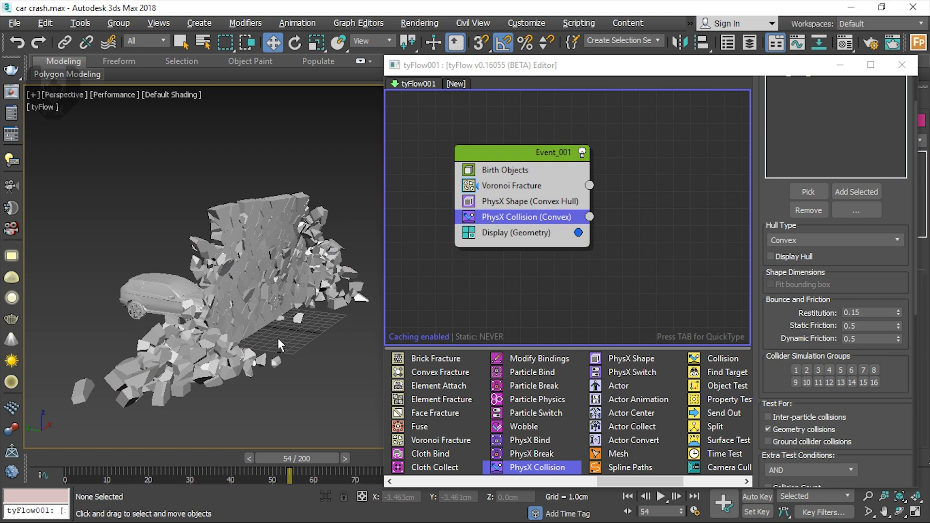
mouse_move(277, 338)
middle_mouse_down("alt")
mouse_move(240, 344)
mouse_move(331, 341)
mouse_move(282, 346)
mouse_move(292, 331)
mouse_move(273, 335)
middle_mouse_up("alt")
scroll(293, 330, "down", 3)
Scrub on to frame 56, inspect the wall debris closely, and return the timeline to frame 0
mouse_move(300, 455)
left_mouse_down()
mouse_move(332, 456)
mouse_move(233, 459)
mouse_move(344, 435)
mouse_move(308, 442)
left_mouse_up()
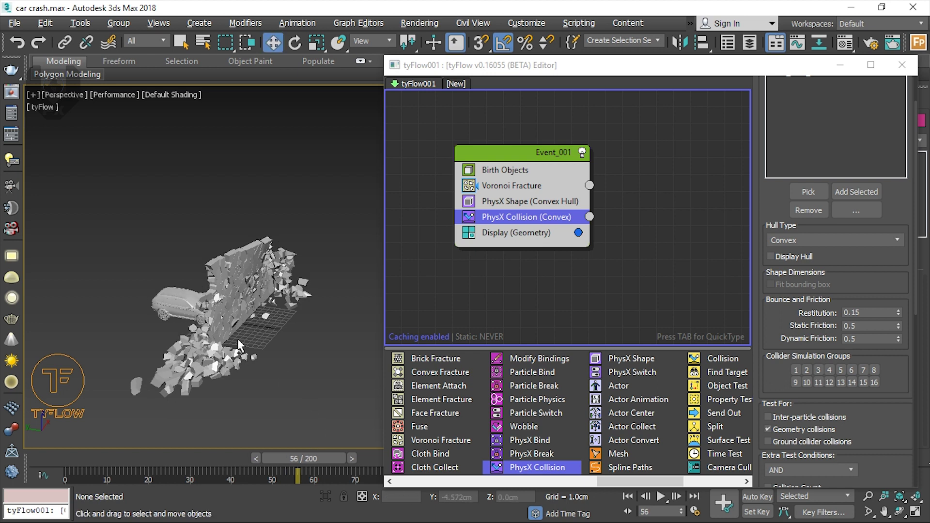
scroll(222, 302, "up", 4)
middle_click_drag(279, 308, 251, 289, "alt")
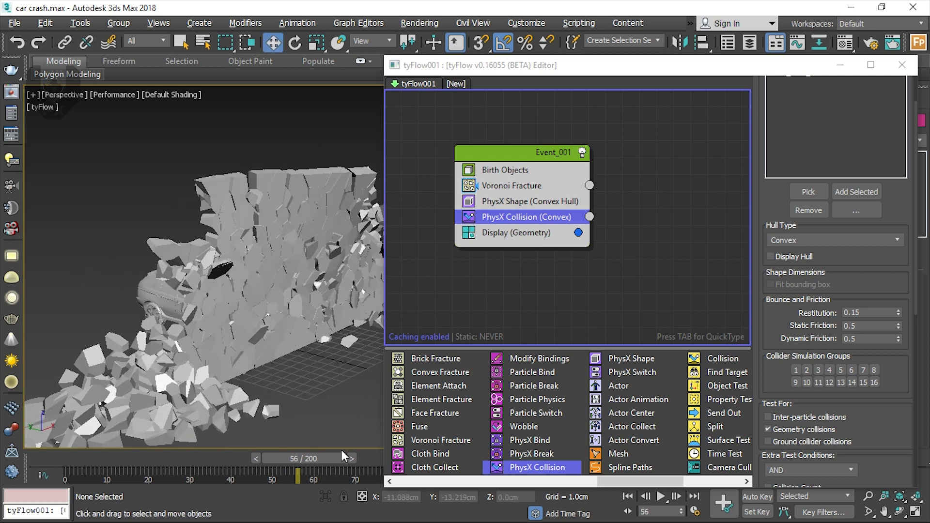
left_click_drag(341, 457, 79, 452)
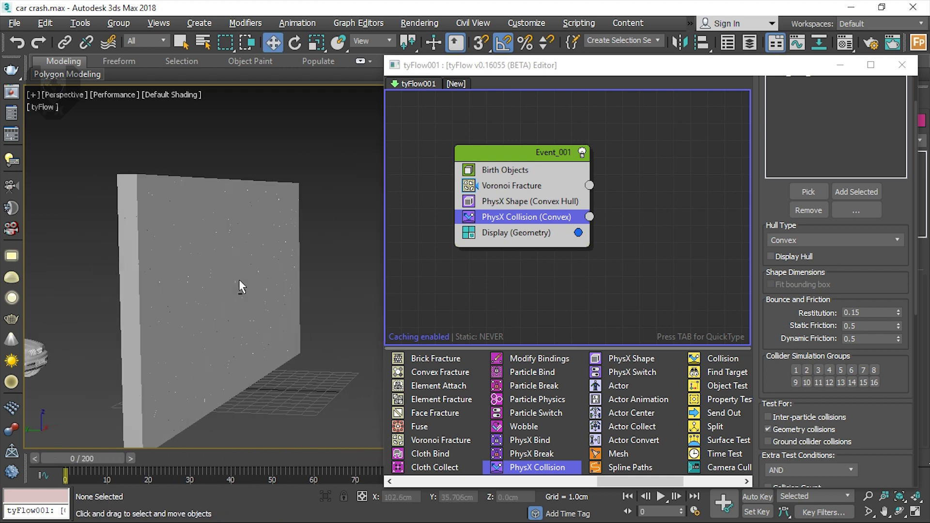
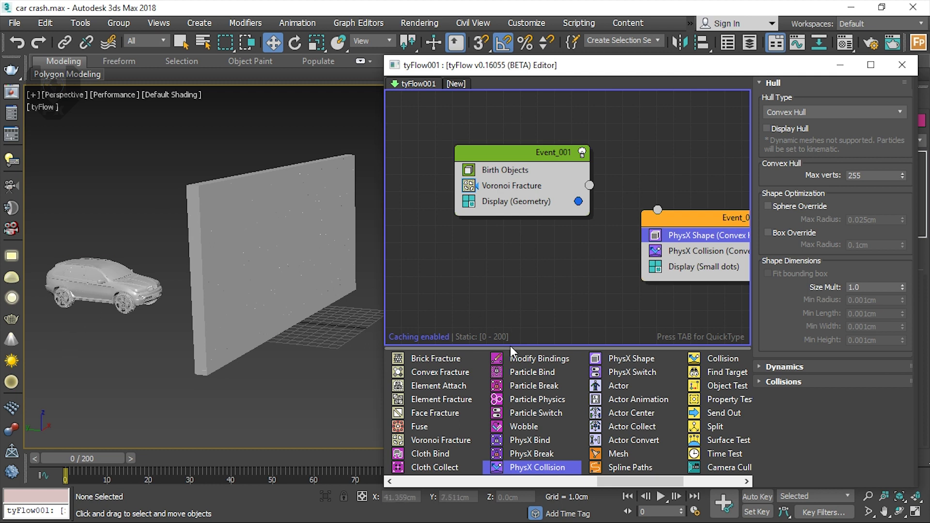
left_click(723, 441)
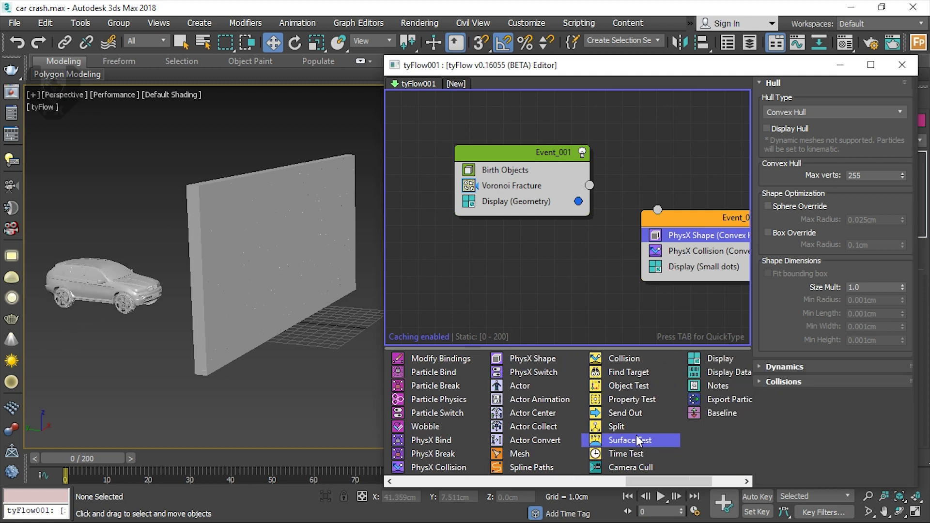
left_click_drag(637, 439, 495, 200)
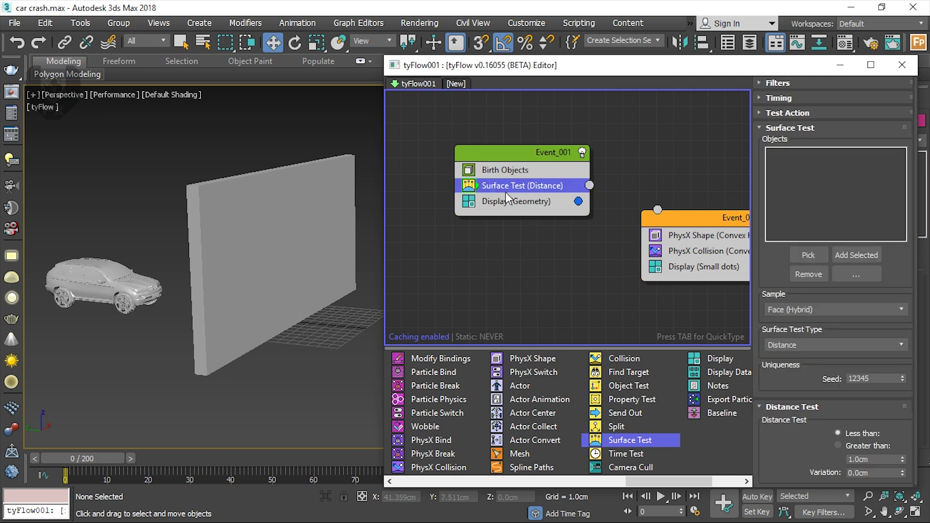
key("ctrl+z")
Add a Surface Test operator below Voronoi Fracture in Event_001 and pick the car, DONT_EDIT_001, as its test object
left_click_drag(612, 442, 499, 220)
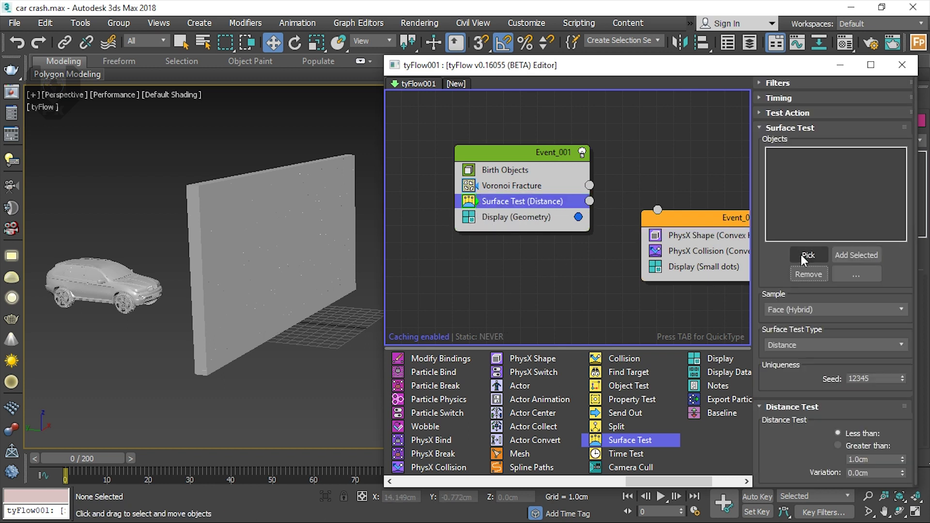
left_click(807, 256)
left_click(83, 305)
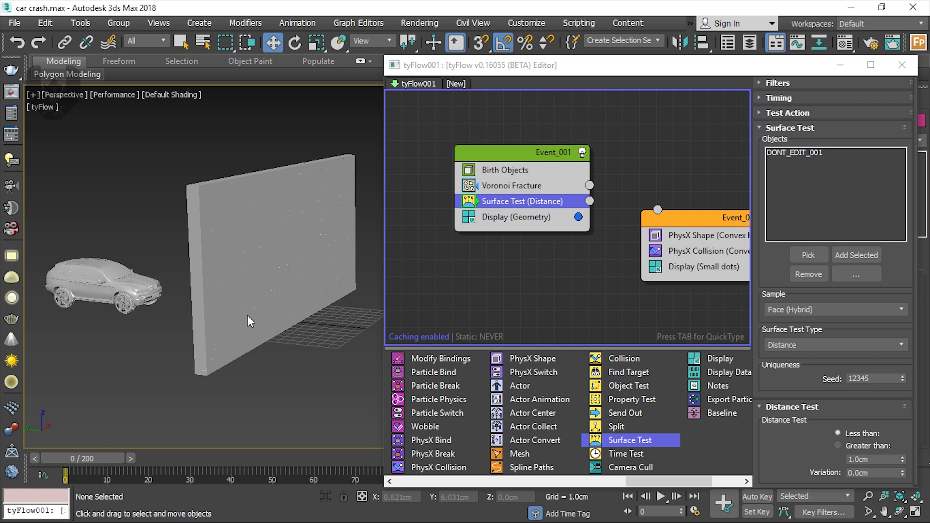
Set the Surface Test's distance threshold to less than 10 cm
left_click_drag(775, 274, 789, 149)
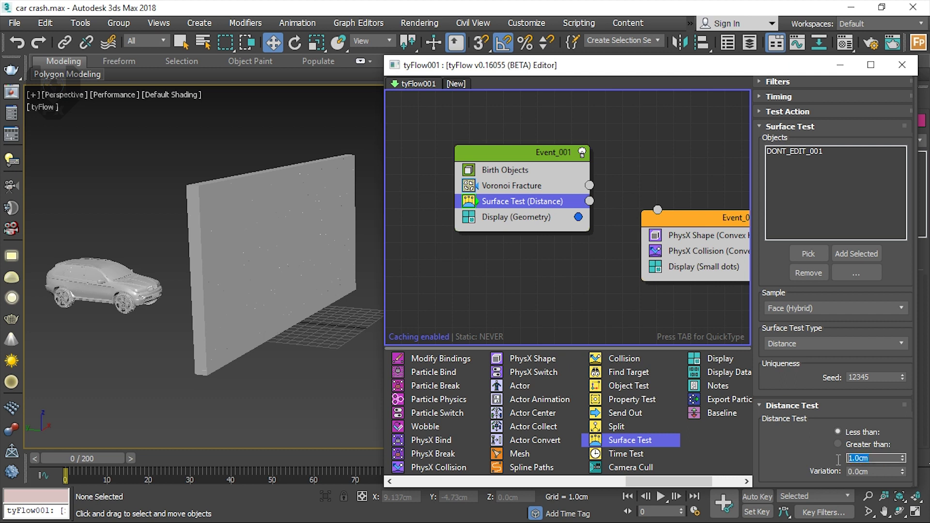
type("10")
key("Return")
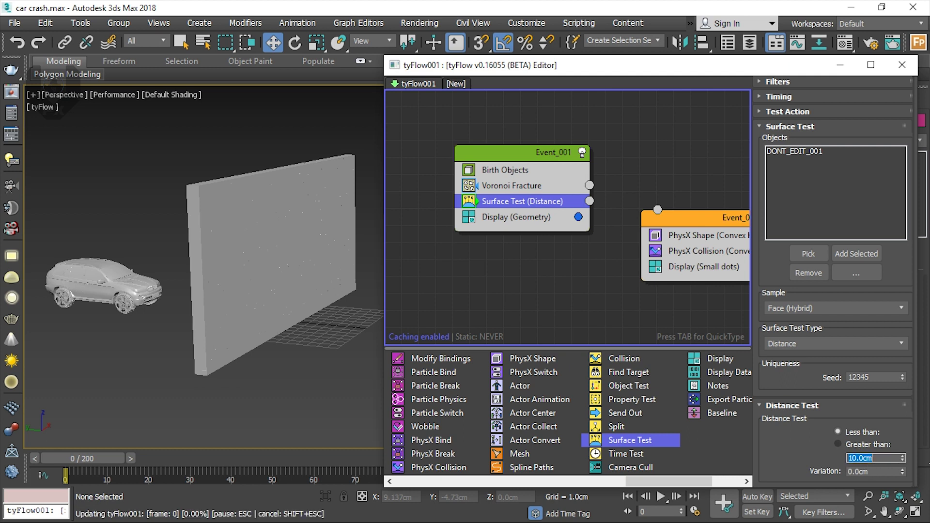
middle_click_drag(228, 350, 271, 362, "alt")
Connect the Surface Test output to Event_002, reposition that event, and scrub to frame 32
left_click_drag(658, 210, 590, 200)
left_click_drag(681, 220, 663, 260)
left_click_drag(76, 456, 208, 456)
middle_click_drag(245, 298, 225, 290)
Set Event_002's Display operator to Geometry and give it a yellow display color
middle_click_drag(599, 273, 519, 265)
left_click(616, 293)
left_click(824, 111)
left_click(805, 175)
left_click(680, 294)
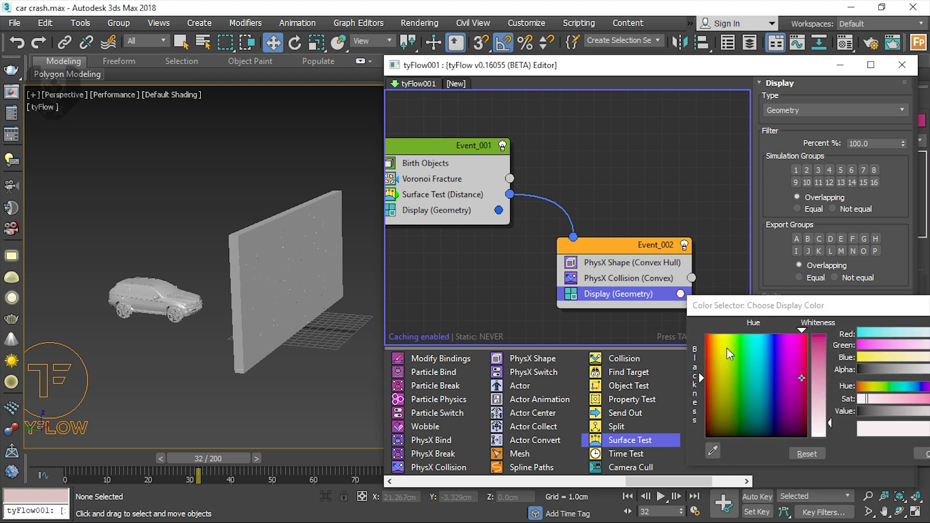
left_click_drag(830, 423, 681, 298)
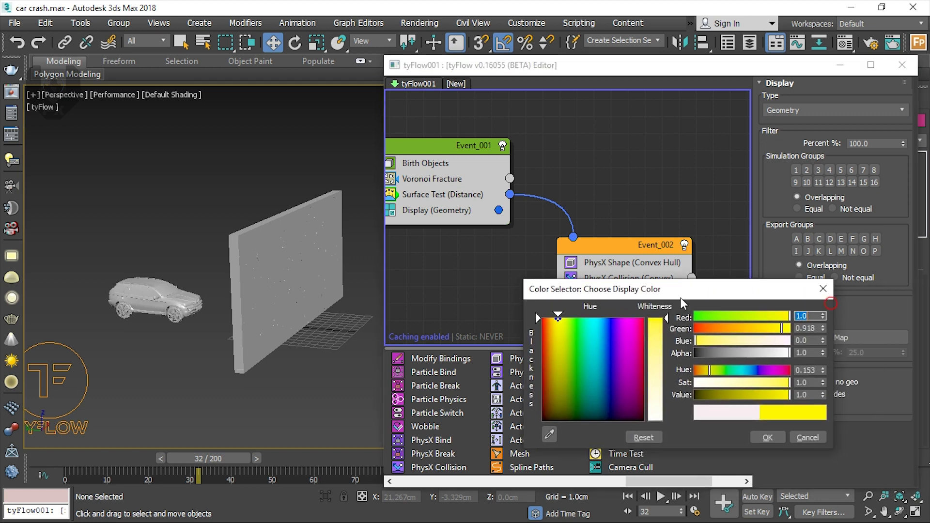
left_click(766, 437)
Switch the perspective viewport to Standard quality and scrub to frame 46 to examine which wall pieces enter Event_002
left_click(132, 95)
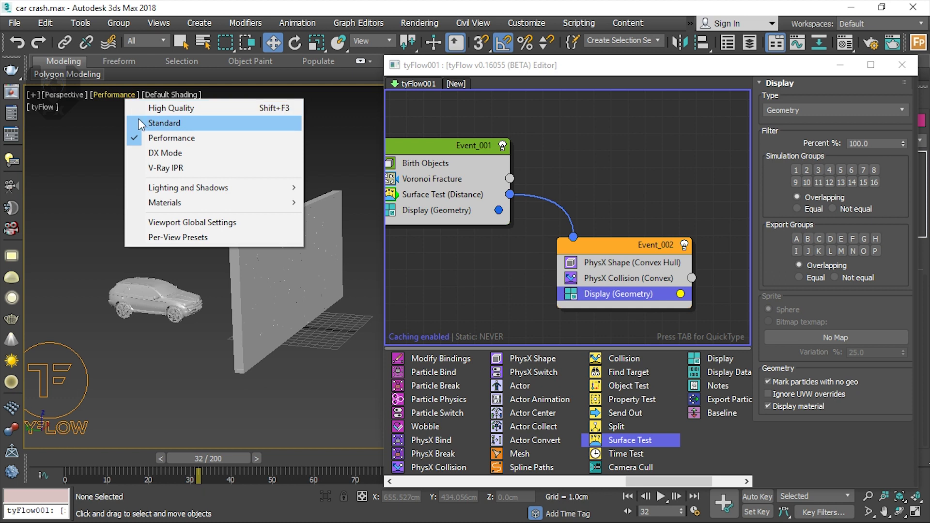
left_click(145, 124)
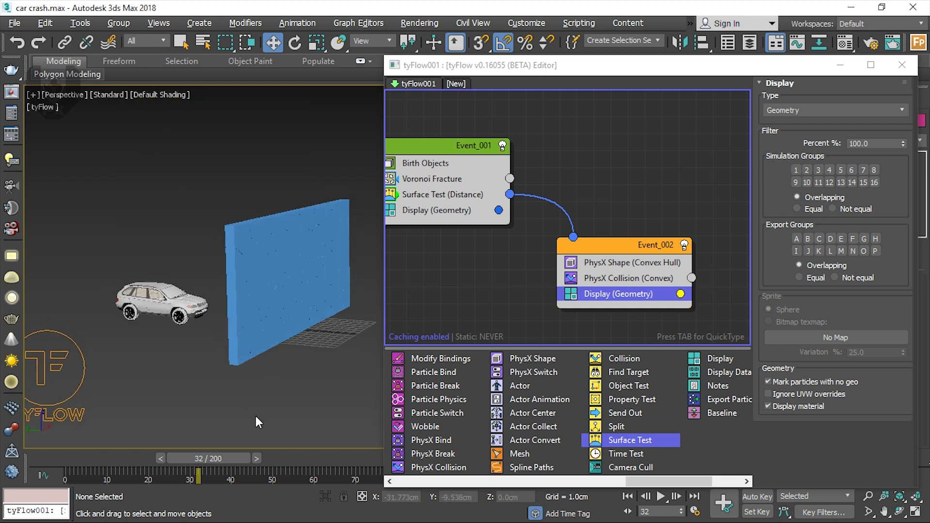
left_click_drag(227, 458, 280, 456)
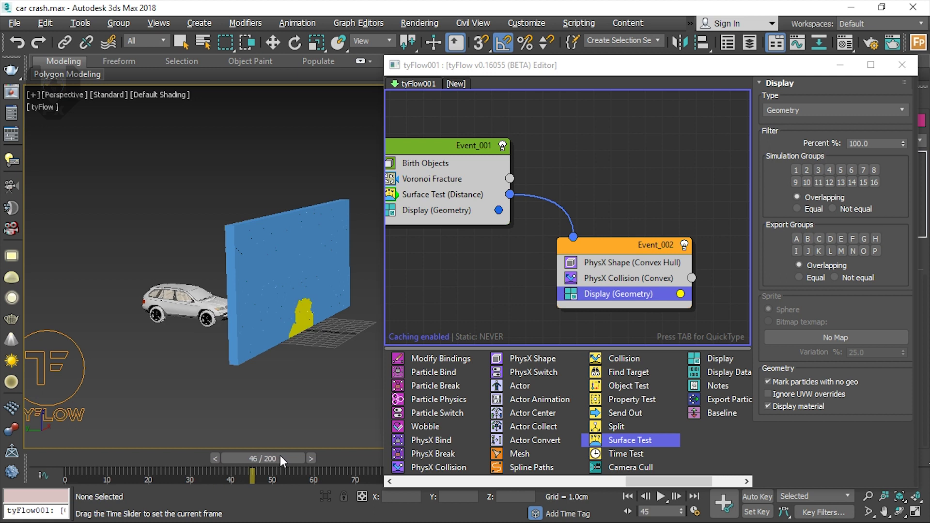
key("w")
middle_click_drag(263, 368, 324, 312, "alt")
scroll(325, 300, "down", 10)
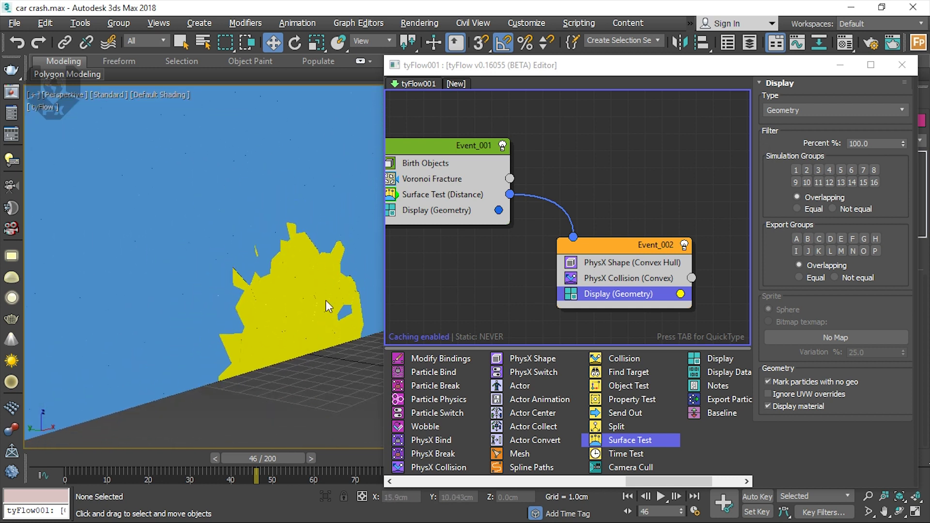
scroll(311, 298, "down", 1)
middle_click_drag(257, 348, 229, 347)
middle_click_drag(420, 191, 456, 196)
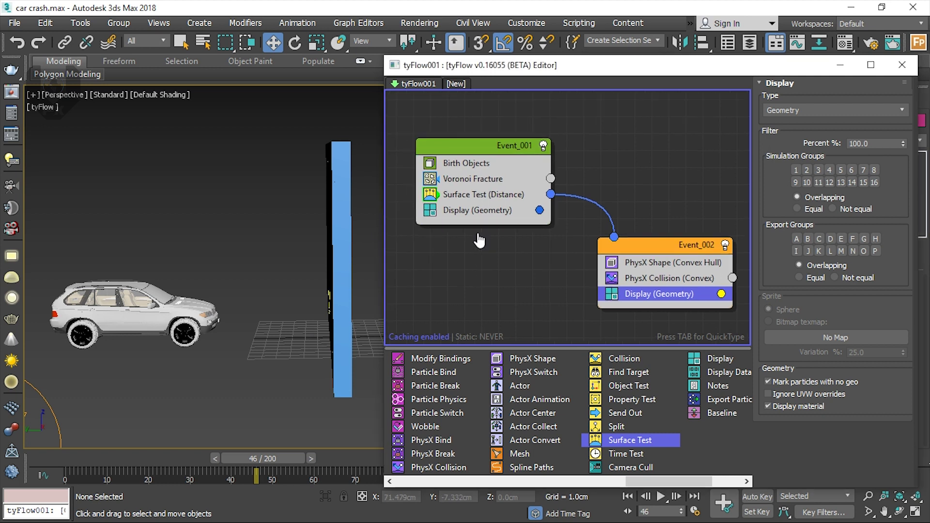
Set the Surface Test's distance threshold to less than 2 cm
left_click(466, 202)
left_click_drag(779, 411, 788, 406)
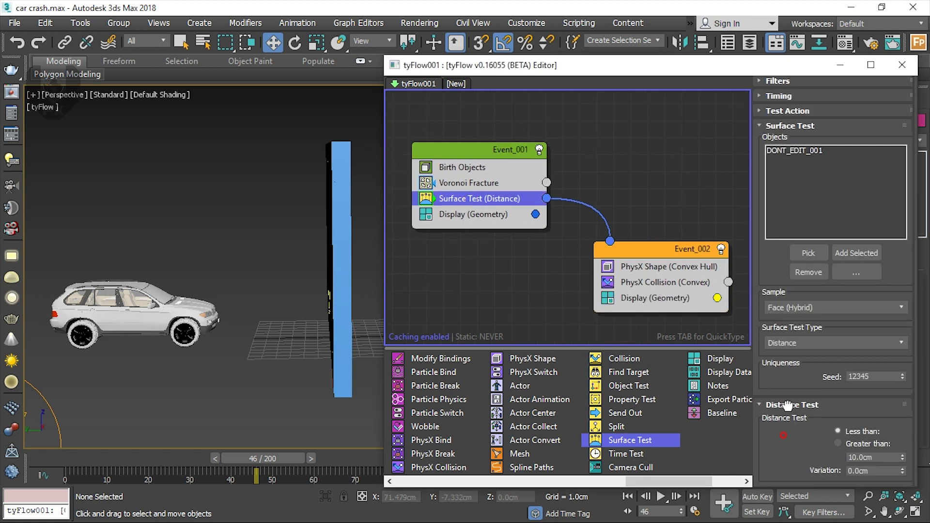
double_click(849, 458)
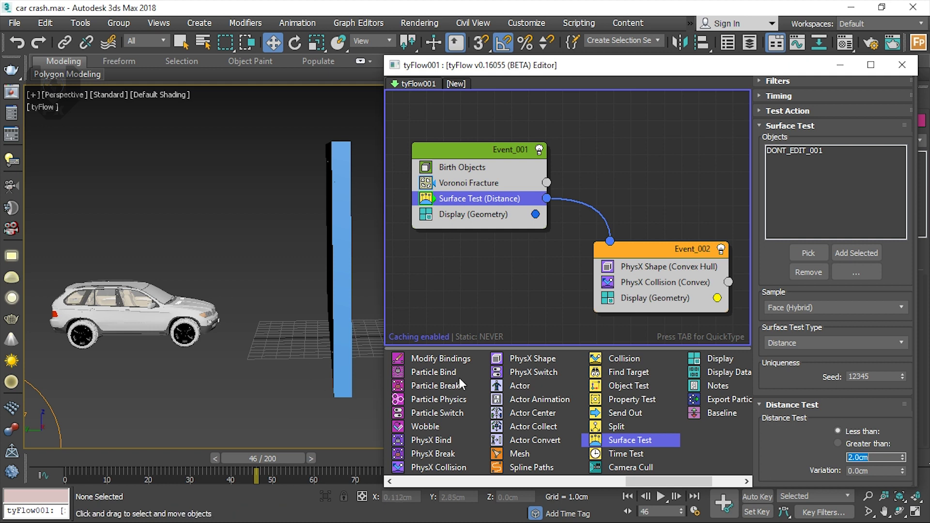
Scrub the crash to frames 58, 67 and 64 and examine which wall pieces are activated around the car
middle_click_drag(300, 345, 286, 411, "alt")
left_click_drag(273, 455, 320, 456)
middle_click_drag(275, 325, 319, 324, "alt")
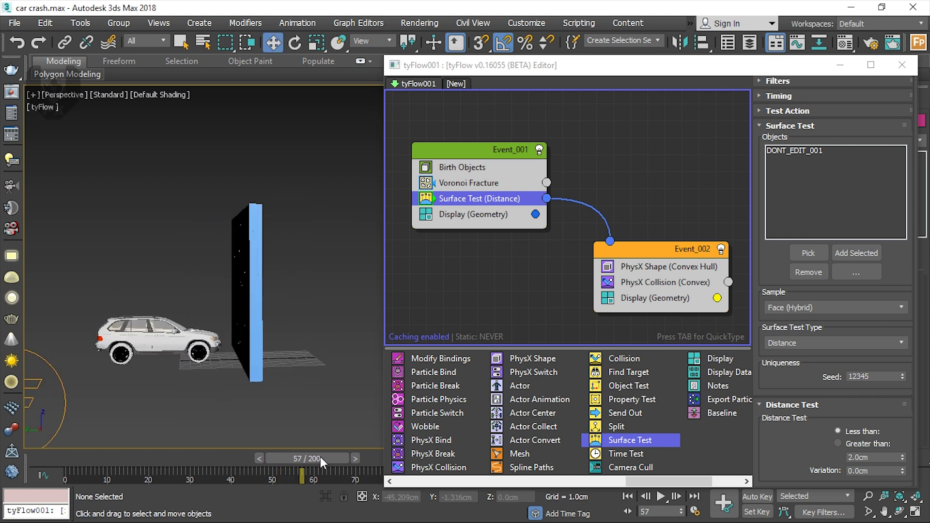
left_click_drag(320, 460, 325, 461)
key("w")
middle_click_drag(313, 429, 287, 325, "alt")
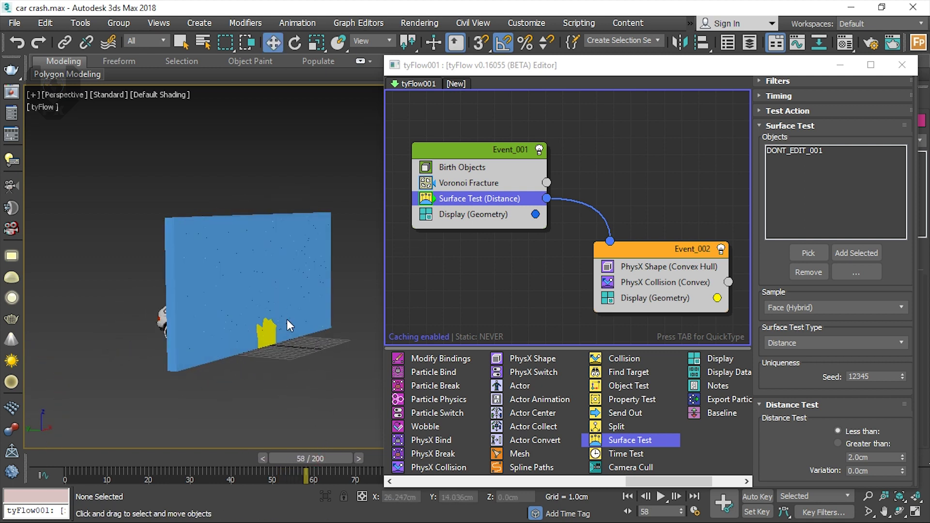
left_click_drag(306, 458, 348, 446)
middle_click_drag(342, 425, 316, 323, "alt")
scroll(326, 344, "up", 3)
scroll(326, 345, "up", 1)
scroll(310, 314, "down", 3)
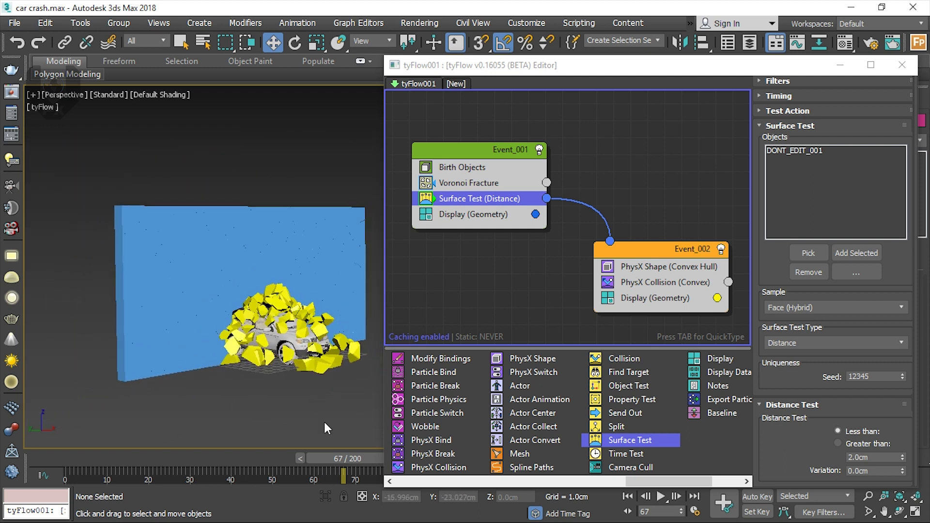
mouse_move(332, 465)
left_mouse_down()
mouse_move(245, 463)
mouse_move(321, 456)
left_mouse_up()
key("w")
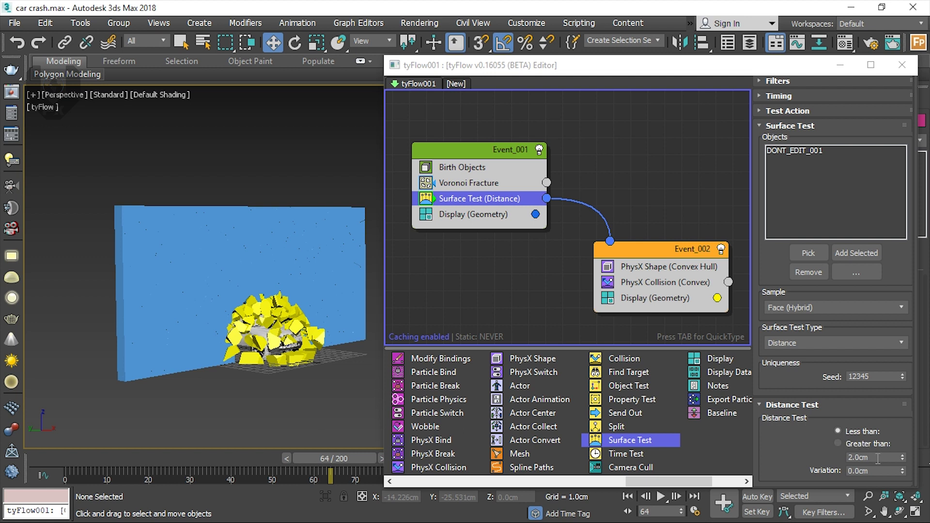
Set the Surface Test's distance threshold to less than 5 cm and scrub to frame 67 to check the broken area
left_click_drag(878, 458, 849, 457)
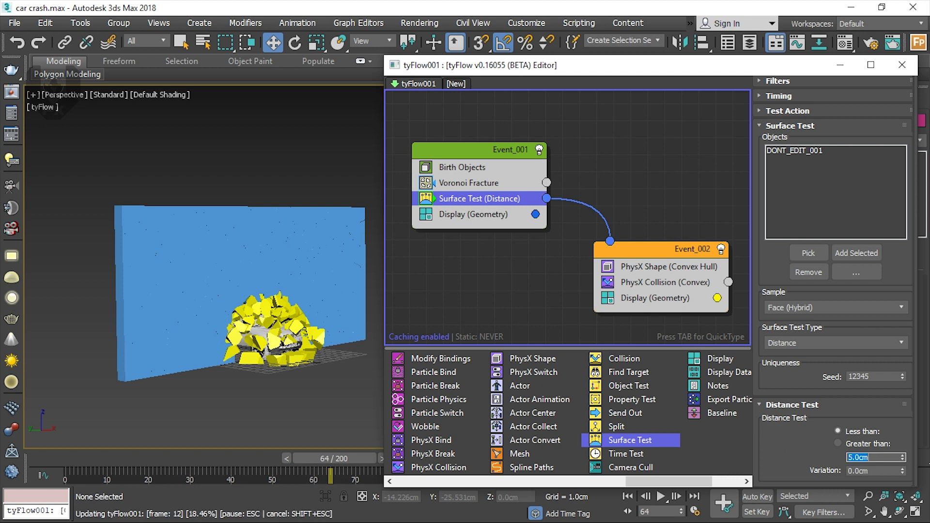
mouse_move(271, 377)
middle_mouse_down("alt")
mouse_move(316, 365)
mouse_move(283, 383)
middle_mouse_up("alt")
left_click_drag(322, 458, 322, 407)
middle_click_drag(321, 403, 299, 360, "alt")
scroll(297, 339, "up", 2)
scroll(297, 339, "down", 1)
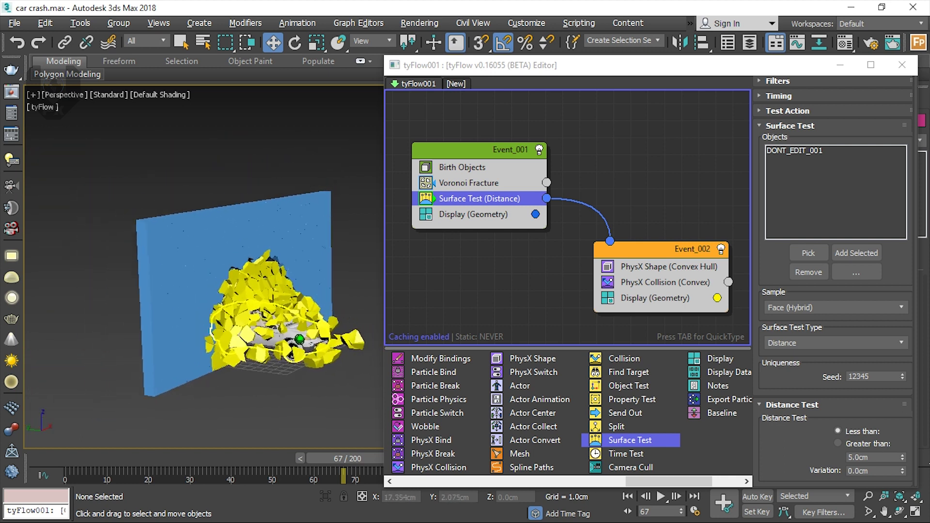
Switch the perspective viewport to Performance quality and view the rubble more closely
left_click(113, 97)
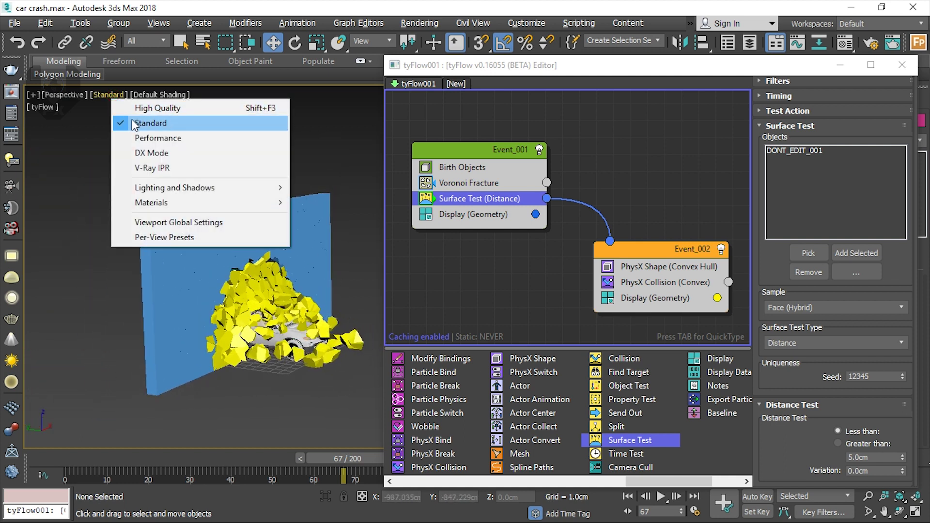
left_click(152, 141)
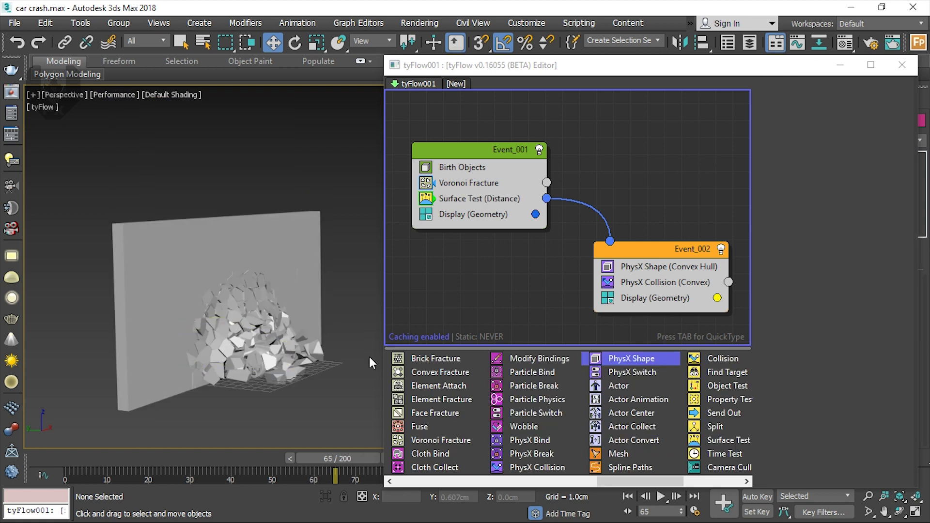
scroll(294, 370, "up", 3)
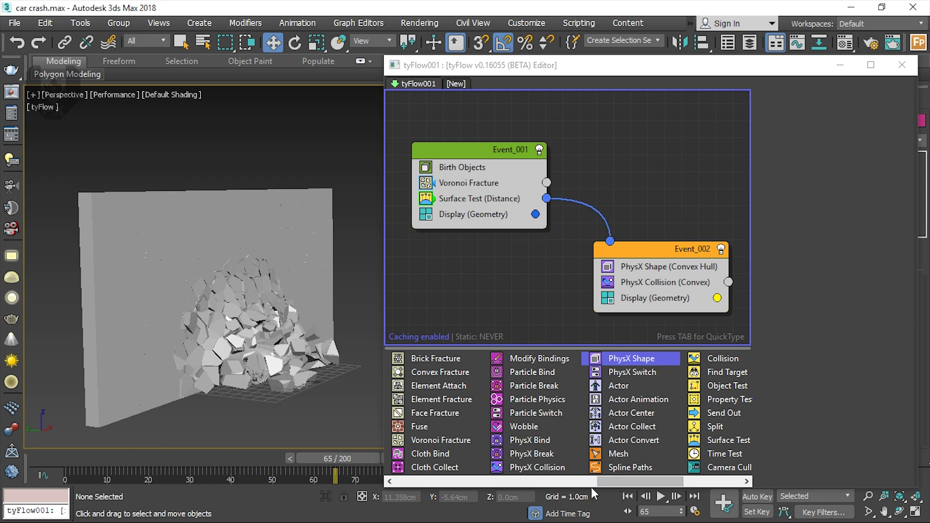
Add a PhysX Bind operator to Event_002 between PhysX Shape and PhysX Collision, and scrub to frame 64
left_click_drag(536, 441, 656, 265)
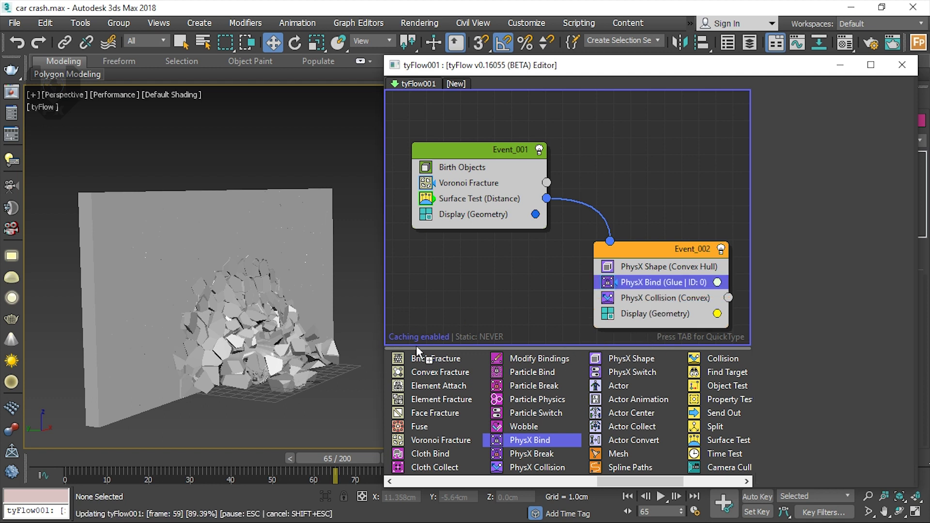
mouse_move(324, 459)
left_mouse_down()
mouse_move(284, 461)
mouse_move(341, 456)
mouse_move(228, 465)
mouse_move(332, 461)
mouse_move(295, 462)
mouse_move(322, 465)
left_mouse_up()
middle_click_drag(248, 369, 299, 360, "alt")
scroll(284, 342, "down", 2)
Set the perspective viewport to Standard quality and scrub back to frame 29, before the impact
left_click(123, 95)
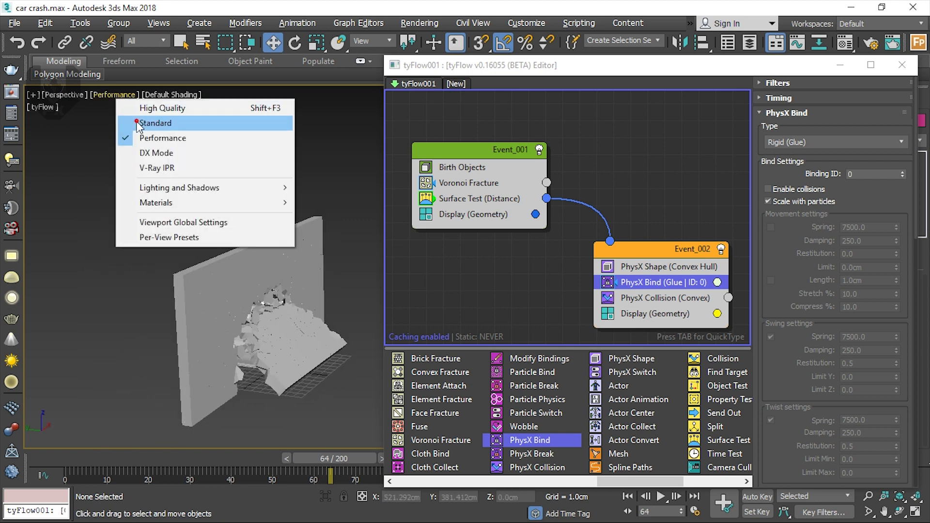
left_click(146, 121)
left_click_drag(318, 464, 184, 442)
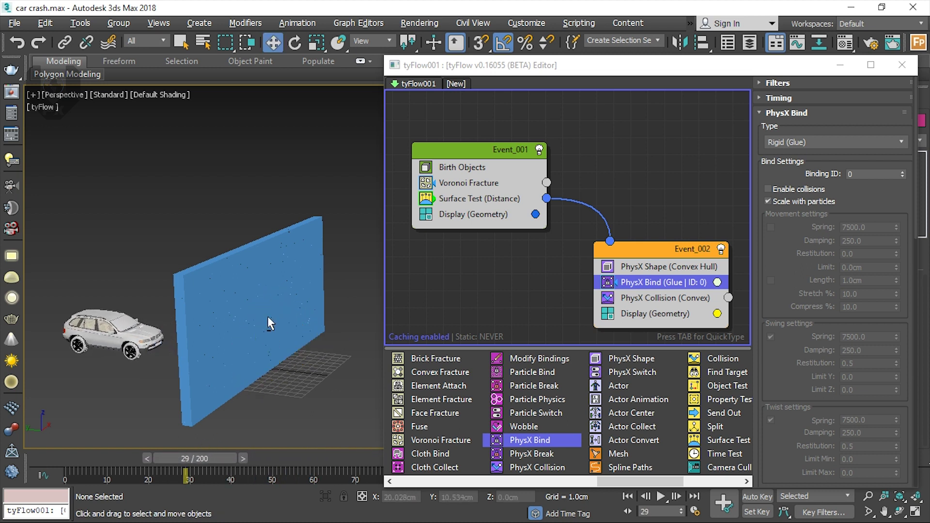
middle_click_drag(267, 316, 294, 304, "alt")
Enable breaking by Force in the PhysX Bind operator's Bind Breaking settings
scroll(802, 304, "down", 5)
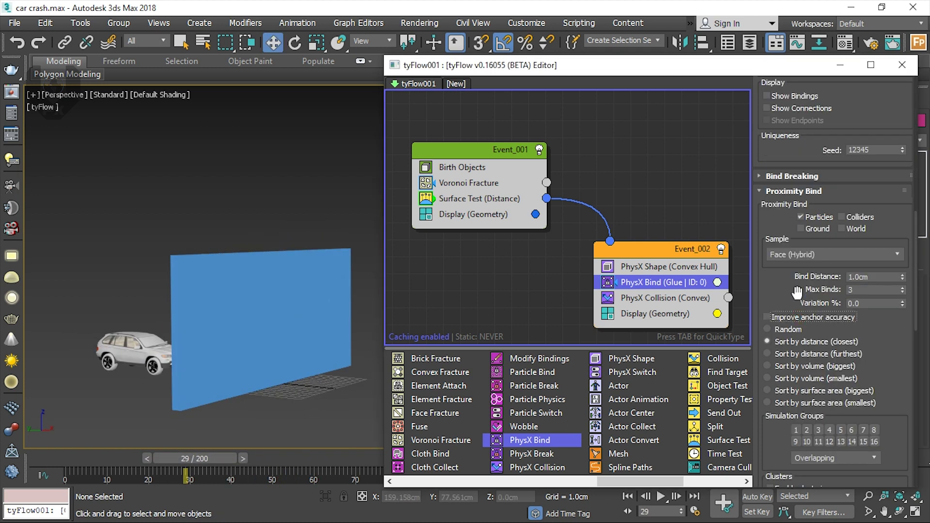
scroll(797, 293, "down", 5)
scroll(824, 348, "down", 4)
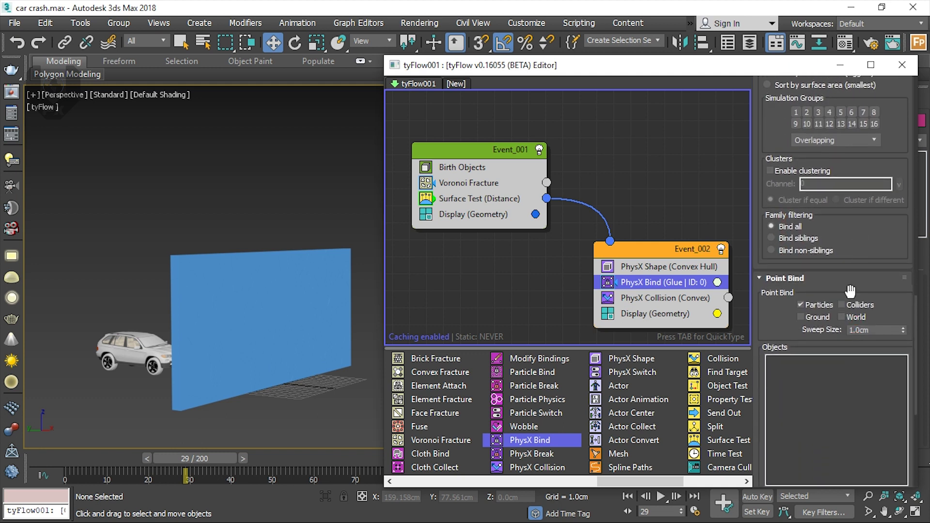
left_click_drag(783, 339, 777, 173)
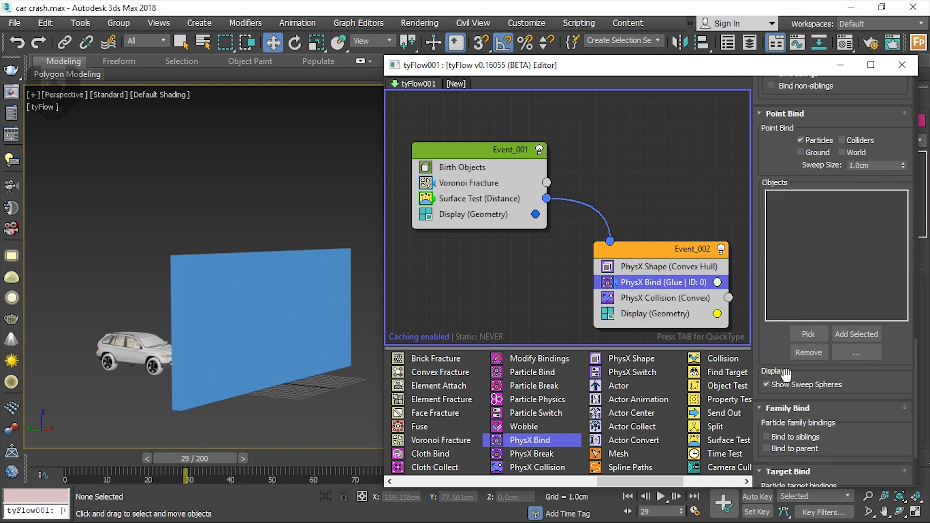
scroll(776, 339, "up", 5)
scroll(775, 334, "up", 5)
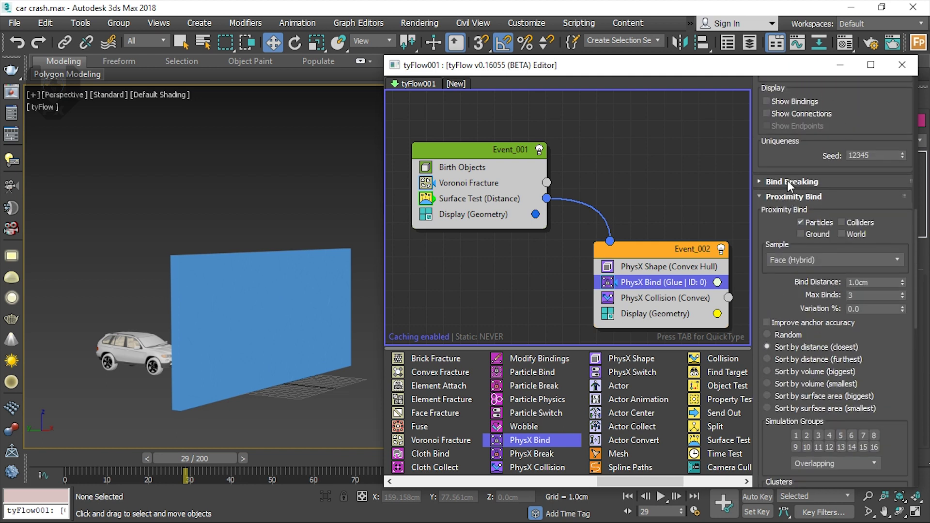
left_click(787, 180)
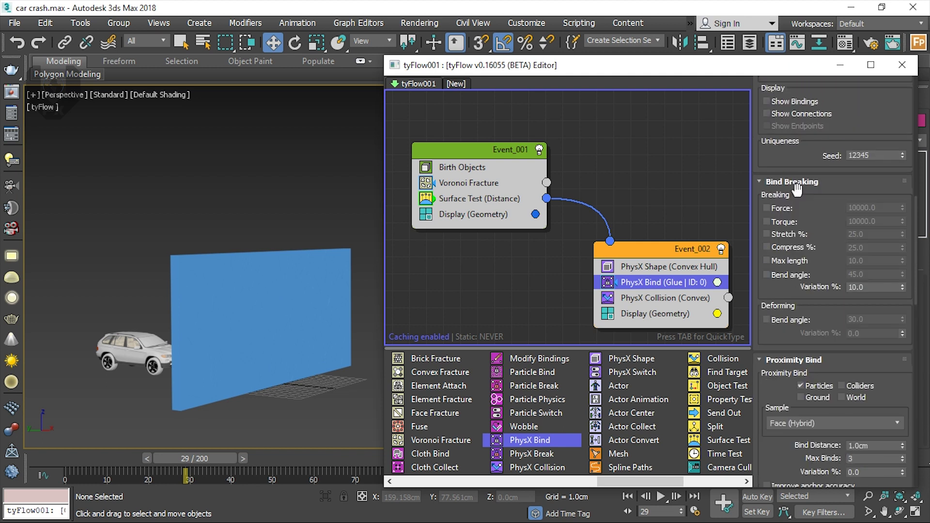
left_click(766, 209)
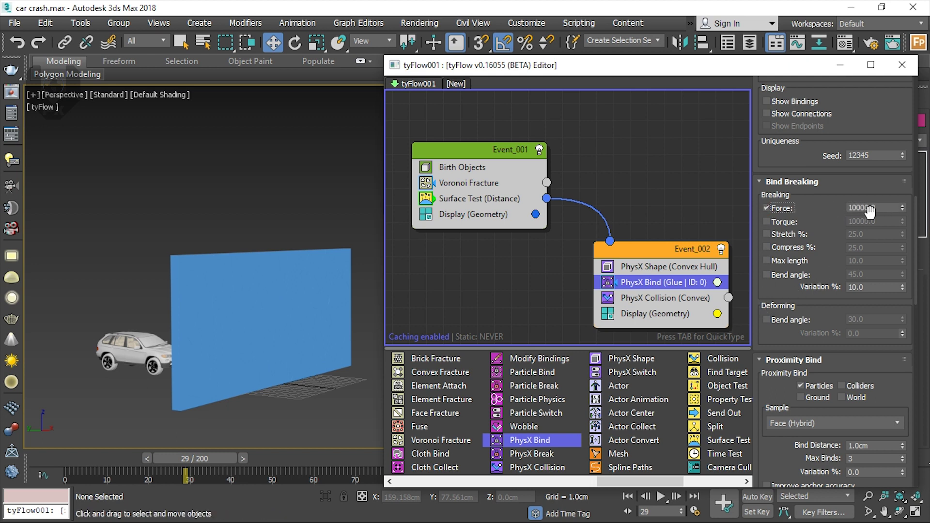
Scrub to frames 69 and 64 and examine from several angles how the bound wall pieces break around the car
left_click_drag(205, 455, 344, 455)
left_click_drag(348, 456, 367, 456)
key("w")
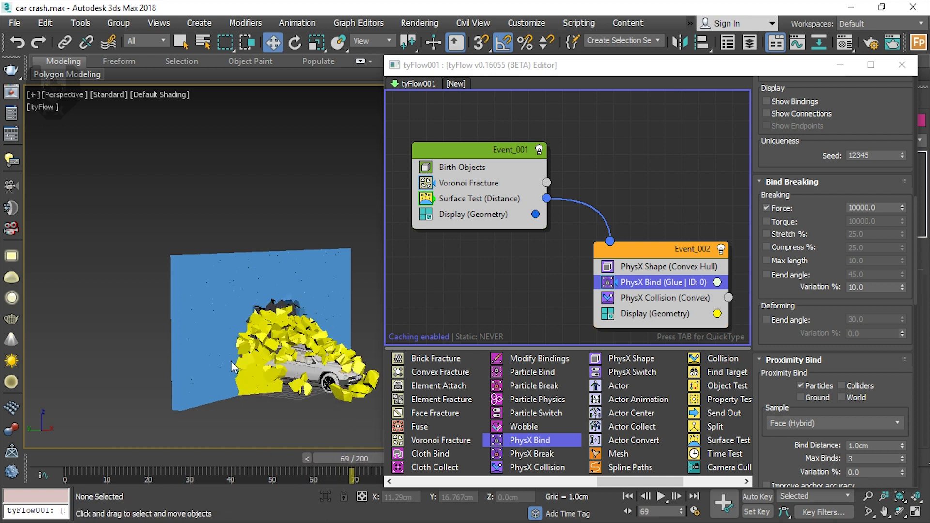
middle_click_drag(305, 349, 195, 366)
scroll(254, 338, "up", 8)
scroll(283, 346, "down", 3)
middle_click_drag(286, 353, 275, 368, "alt")
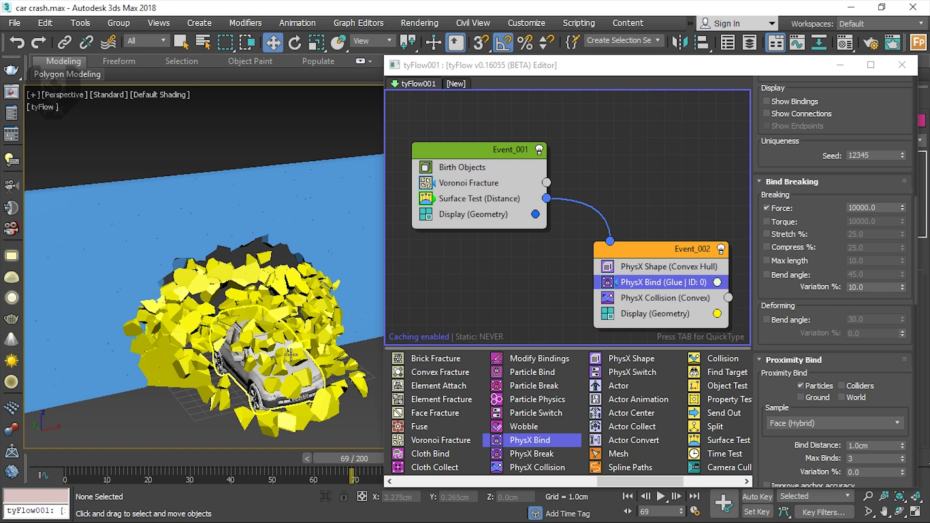
left_click(845, 208)
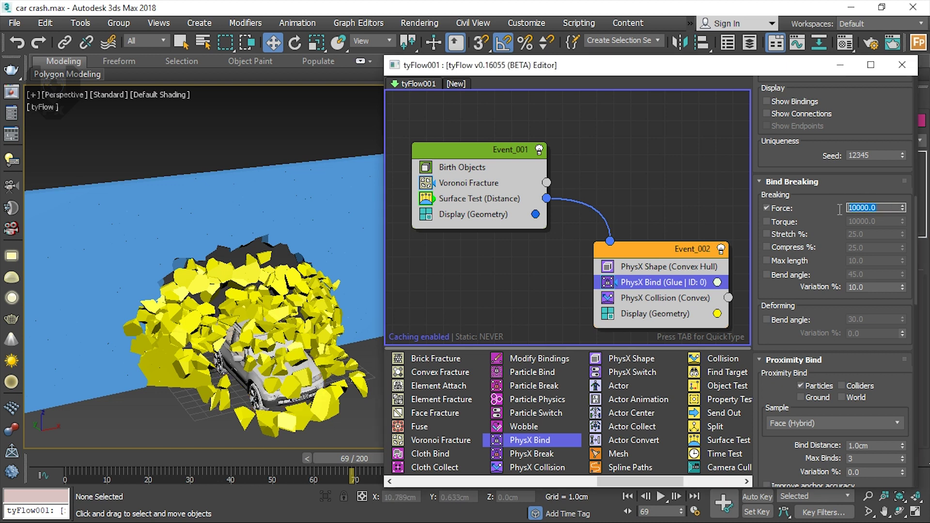
middle_click_drag(291, 375, 310, 321, "alt")
scroll(299, 329, "up", 2)
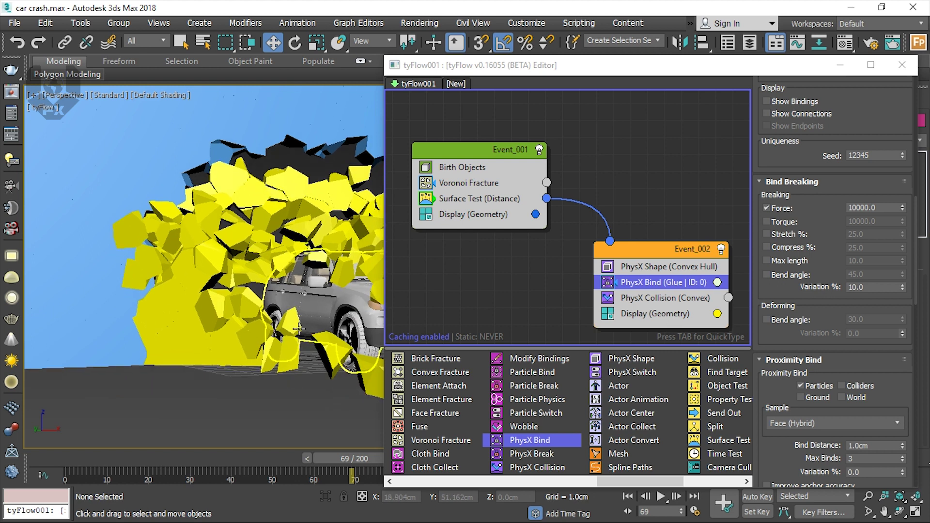
middle_click_drag(274, 350, 286, 223, "alt")
middle_click_drag(330, 297, 329, 322, "alt")
scroll(320, 319, "down", 3)
mouse_move(335, 458)
left_mouse_down()
mouse_move(377, 452)
mouse_move(267, 456)
mouse_move(342, 436)
mouse_move(334, 453)
left_mouse_up()
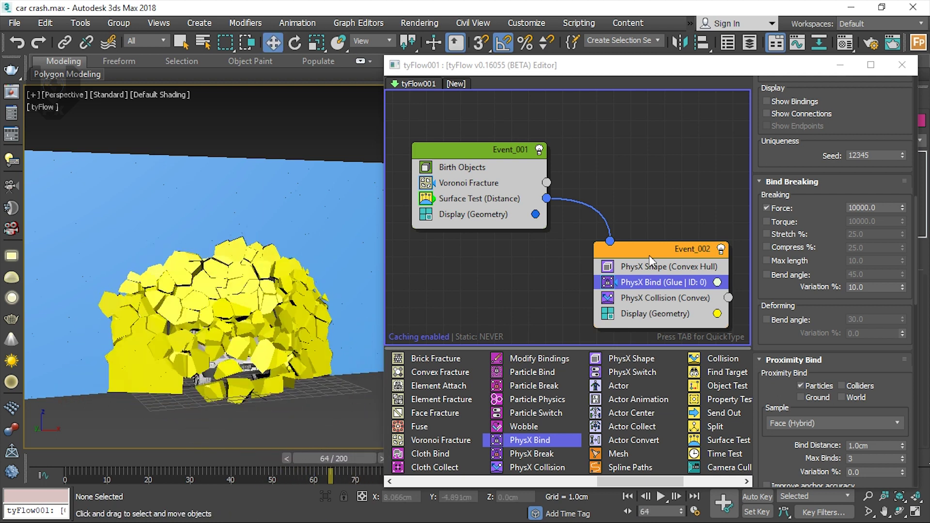
Set the PhysX Bind's breaking Force to 20000 and scrub to frame 69 to check the wall pieces
double_click(878, 208)
type("2")
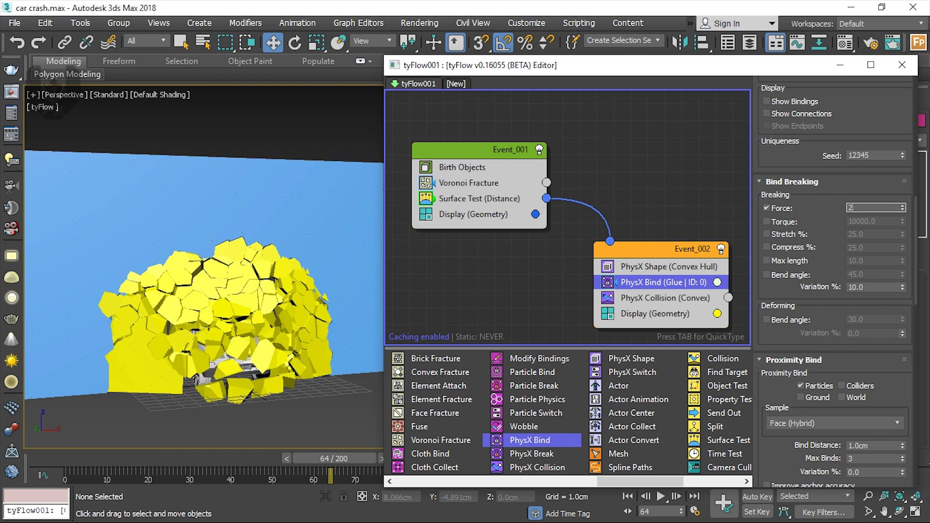
type("0000")
key("Return")
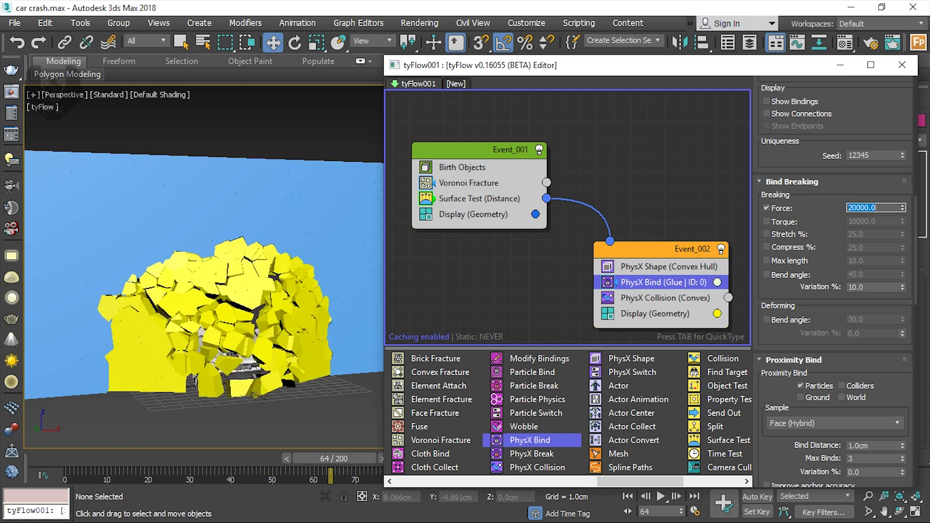
scroll(288, 417, "down", 4)
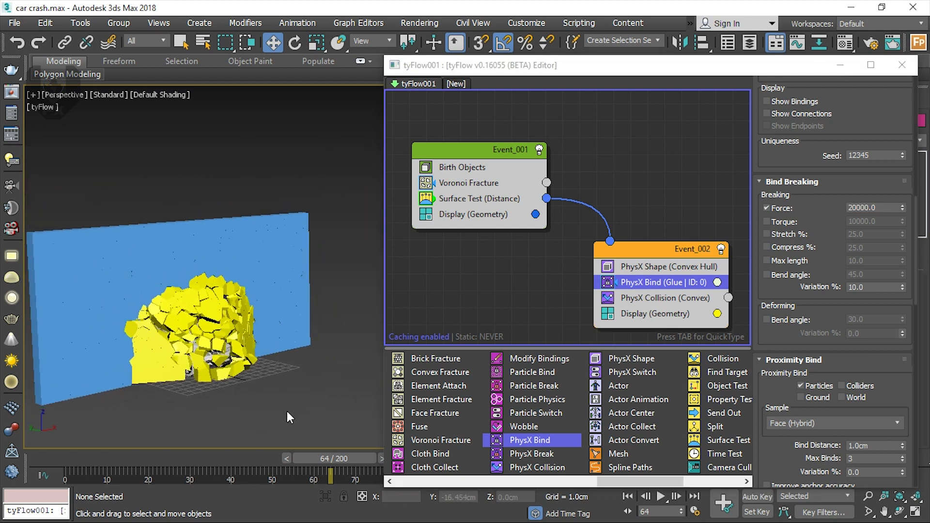
left_click_drag(329, 457, 343, 426)
mouse_move(286, 368)
middle_mouse_down("alt")
mouse_move(257, 362)
mouse_move(250, 374)
mouse_move(283, 370)
mouse_move(269, 385)
mouse_move(272, 378)
middle_mouse_up("alt")
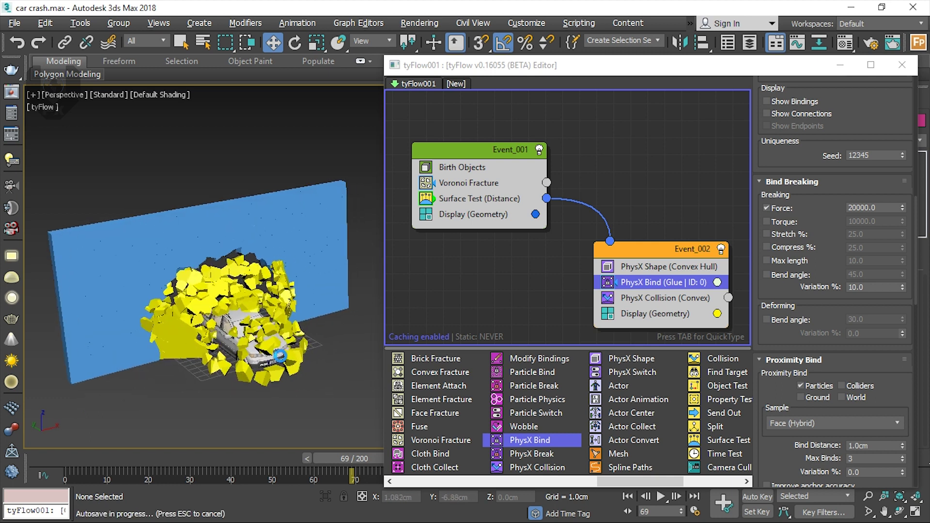
middle_click_drag(300, 374, 272, 361, "alt")
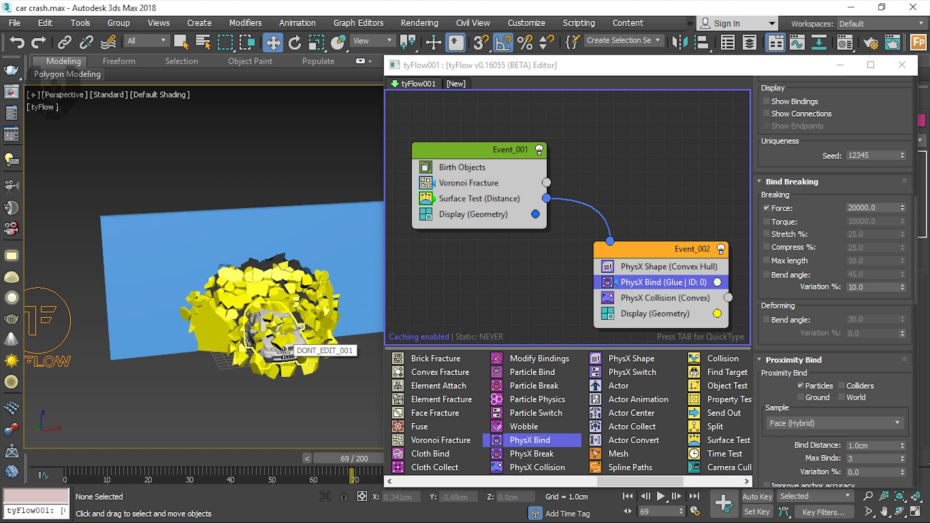
middle_click_drag(256, 351, 301, 331, "alt")
scroll(308, 330, "down", 3)
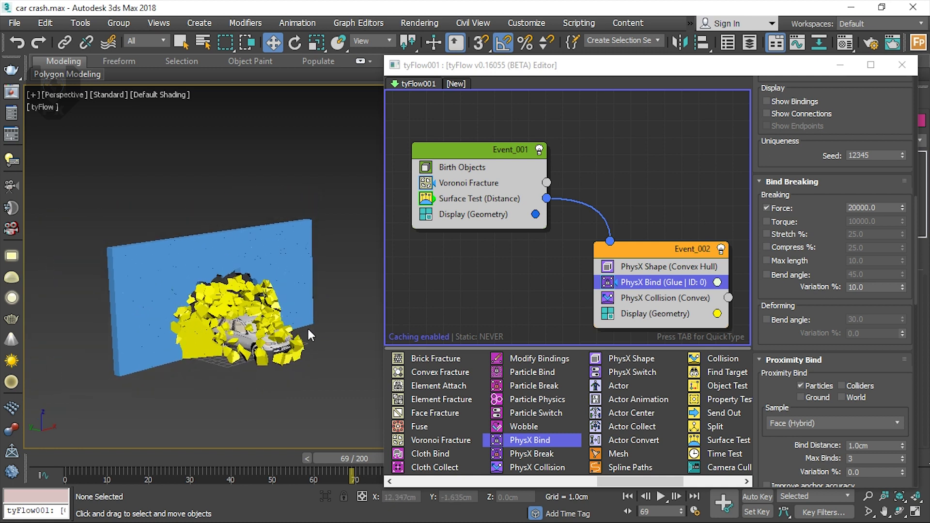
Move Event_002 closer to Event_001 in the flow graph
middle_click_drag(627, 277, 592, 240)
left_click_drag(603, 220, 577, 218)
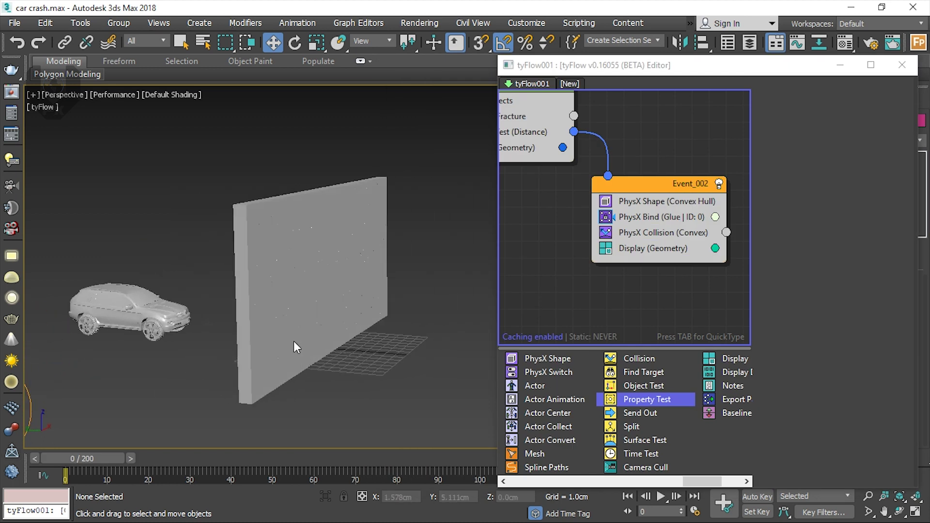
Scrub through the crash and return to frame 0, and add a Property Test operator to Event_002 below PhysX Collision
middle_click_drag(334, 351, 317, 359, "alt")
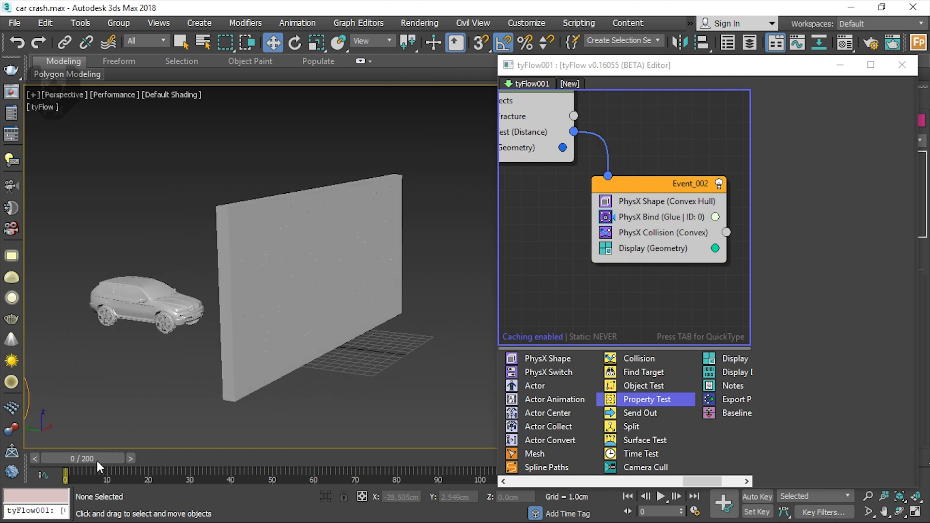
left_click_drag(94, 458, 364, 452)
key("w")
middle_click_drag(386, 370, 361, 449, "alt")
left_click_drag(361, 458, 53, 429)
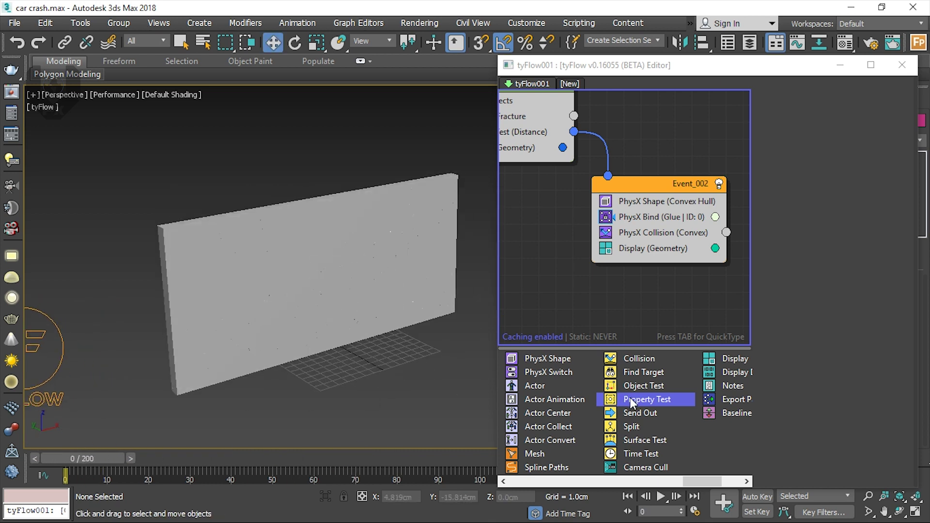
left_click_drag(646, 401, 669, 248)
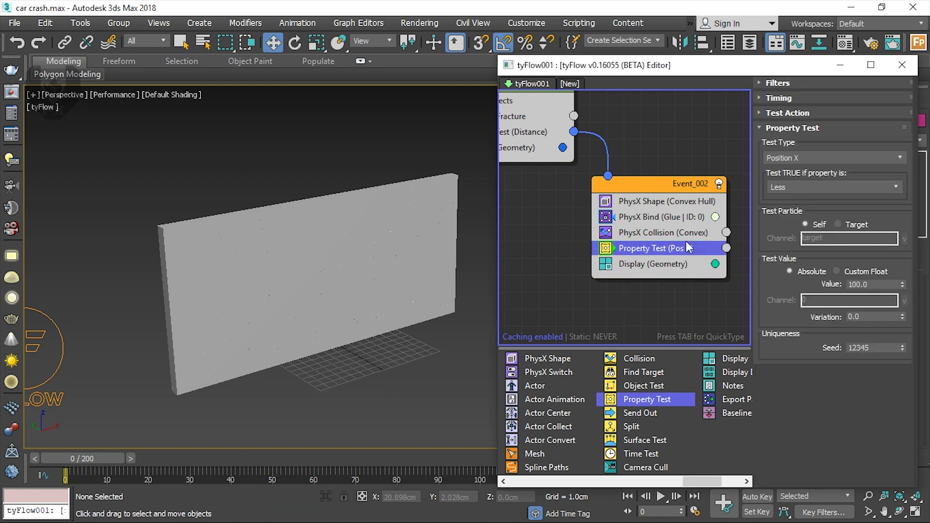
Configure Event_002's Property Test to check Velocity Magnitude, true if Greater or Equal, with a test value of 5
left_click(800, 156)
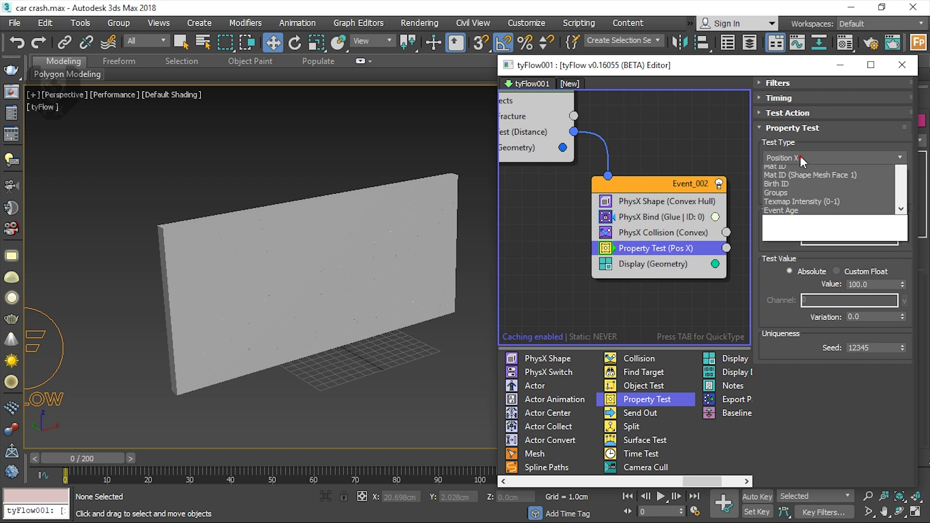
left_click(810, 240)
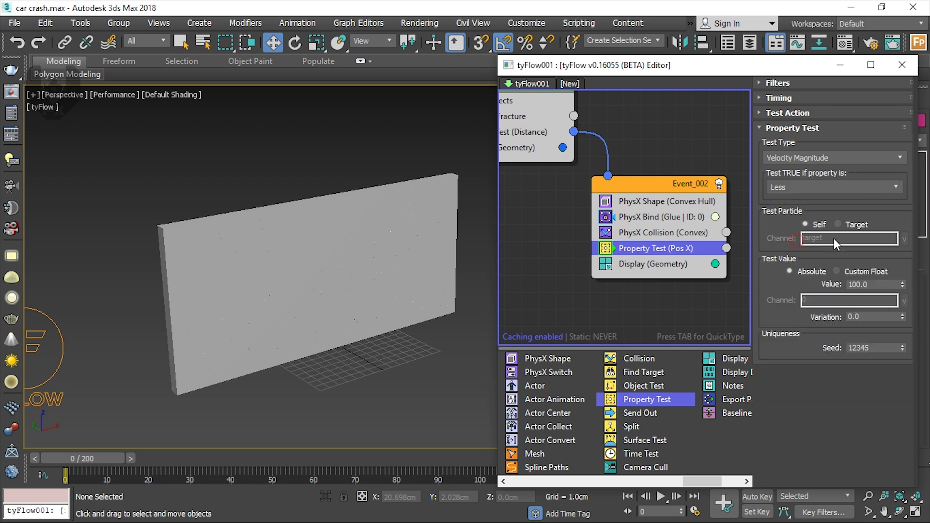
left_click(814, 189)
left_click(803, 225)
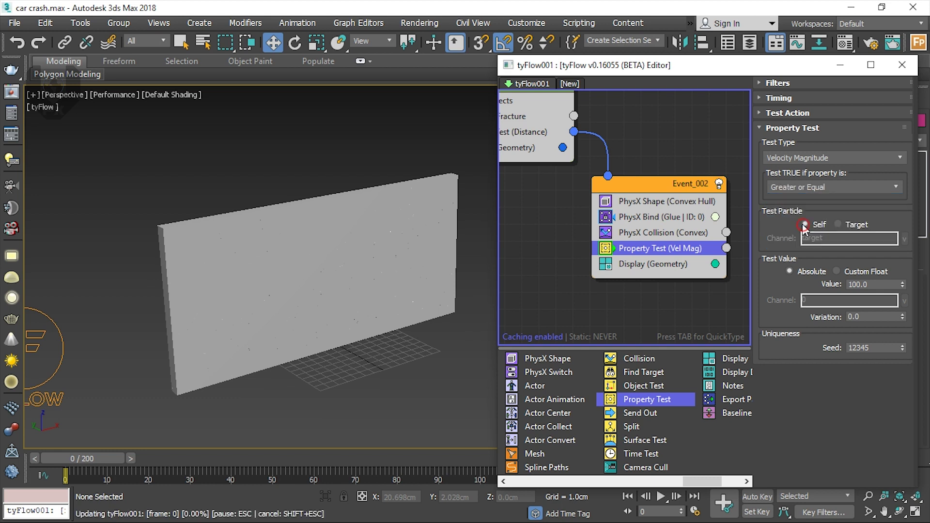
middle_click_drag(255, 322, 345, 308, "alt")
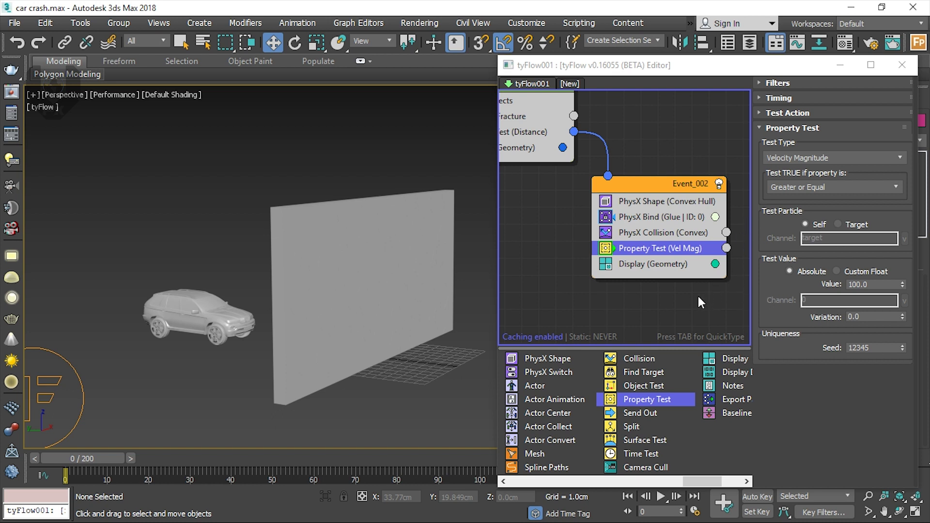
double_click(870, 285)
type("5")
key("Return")
Widen the flow editor and add a Voronoi Fracture operator as a new event beside Event_002
scroll(374, 326, "up", 3)
middle_click_drag(703, 309, 615, 286)
left_click(496, 410)
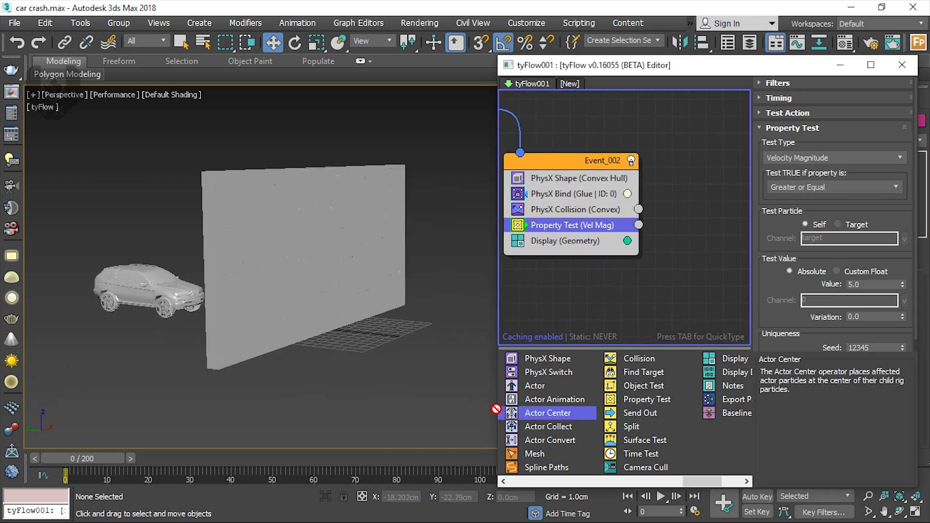
left_click(498, 403)
left_click_drag(496, 395, 425, 395)
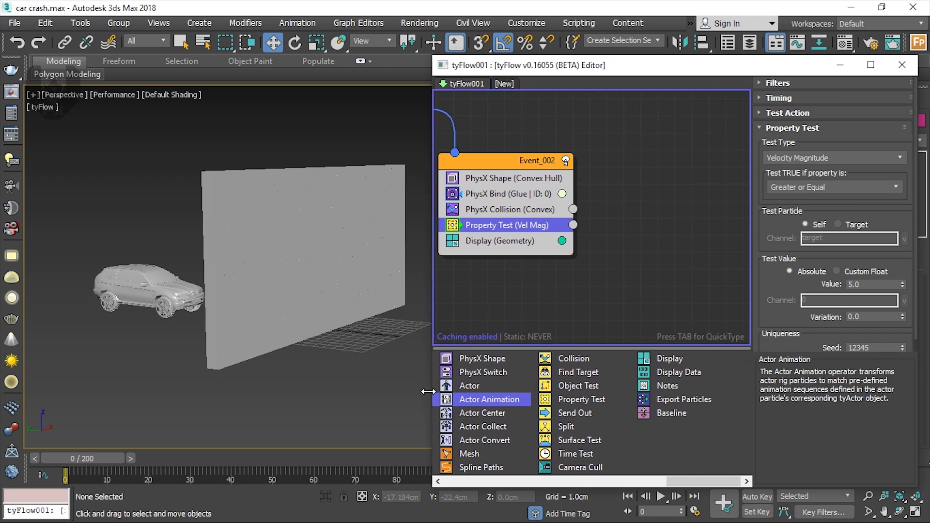
left_click(597, 481)
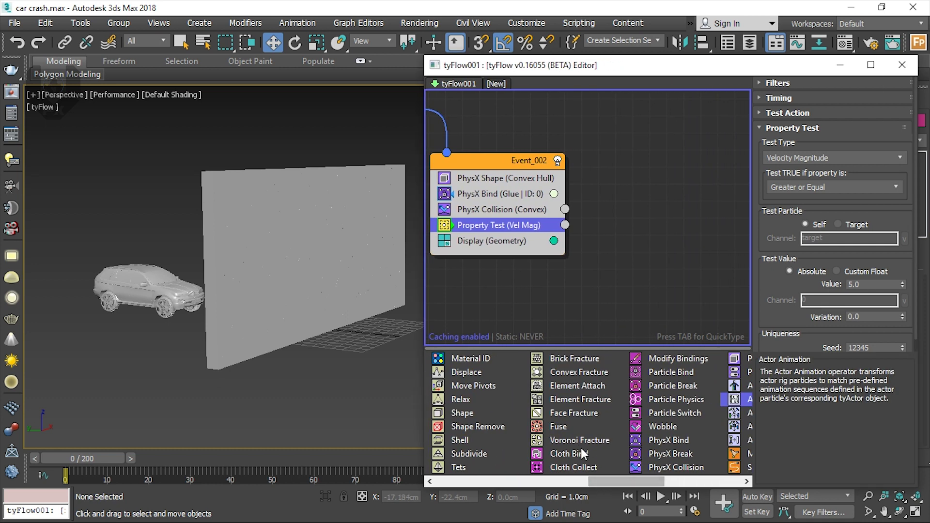
left_click_drag(579, 441, 616, 346)
left_click_drag(647, 256, 647, 256)
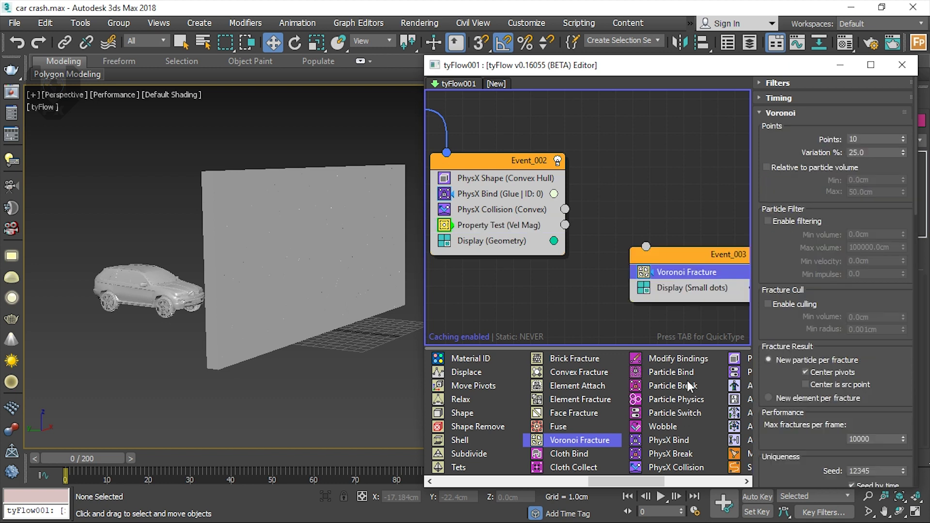
Add PhysX Shape and PhysX Collision operators to Event_003 below Voronoi Fracture
left_click_drag(650, 484, 669, 472)
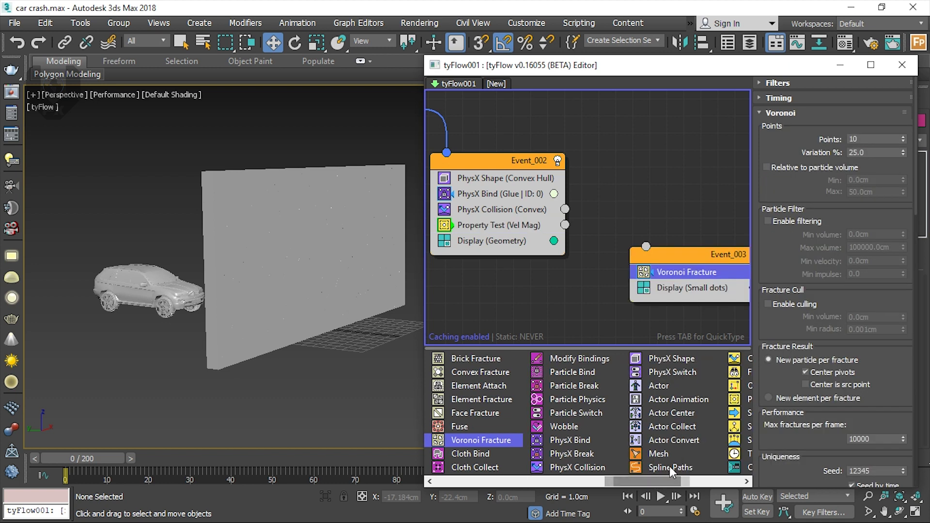
left_click_drag(678, 360, 686, 289)
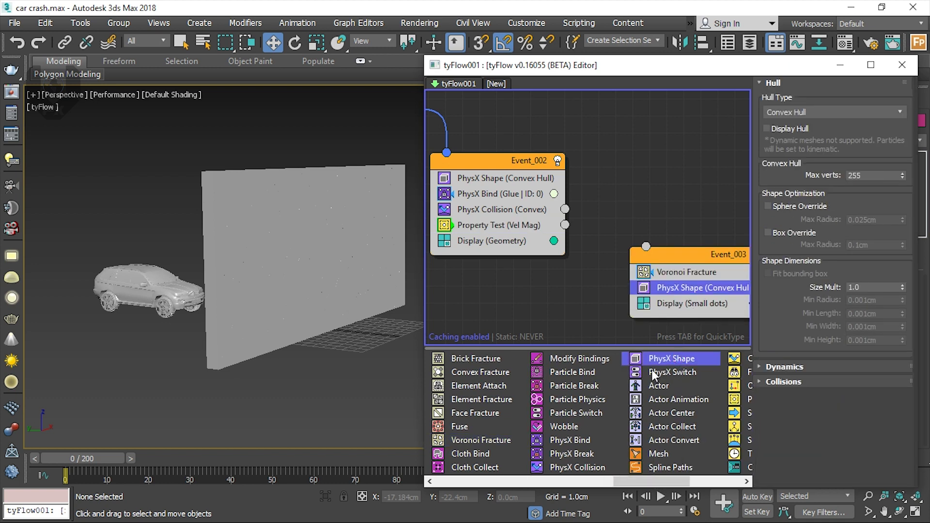
left_click_drag(569, 466, 671, 331)
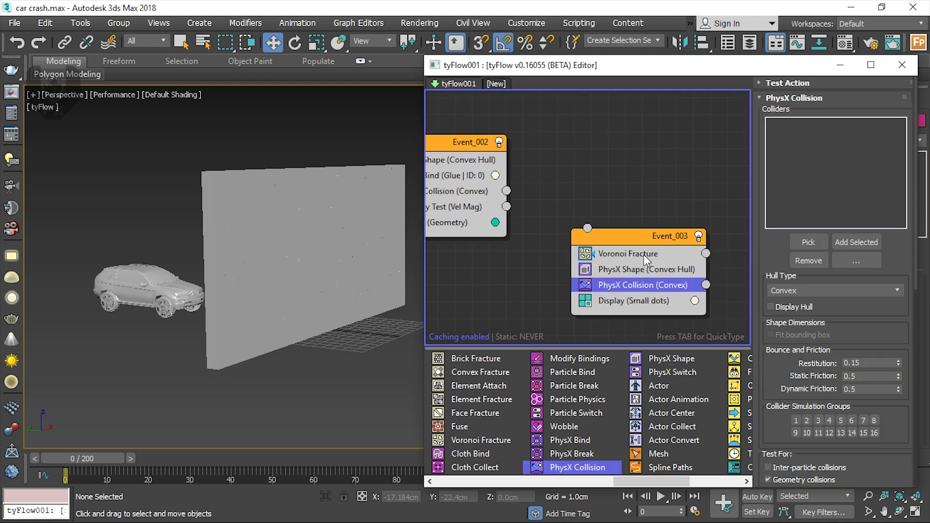
Set the number of points of Event_003's Voronoi Fracture to 30
left_click(644, 254)
left_click(867, 140)
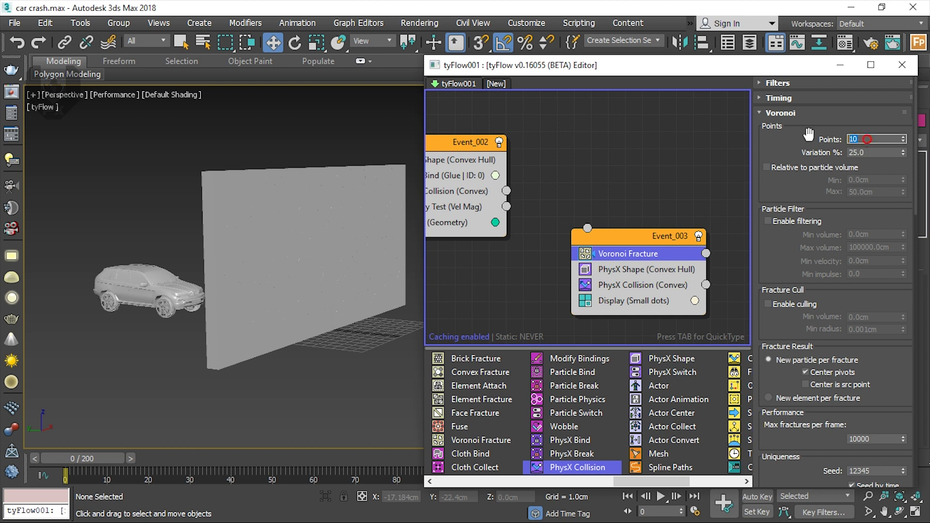
type("30")
Pick the car as collider for Event_003's PhysX Collision and wire Event_002's Property Test output to Event_003
left_click(649, 286)
left_click(808, 242)
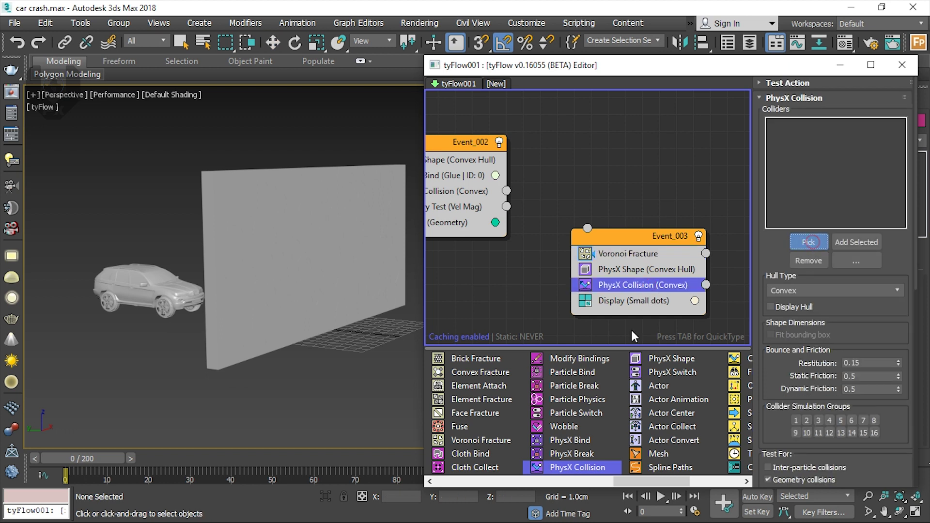
left_click(145, 300)
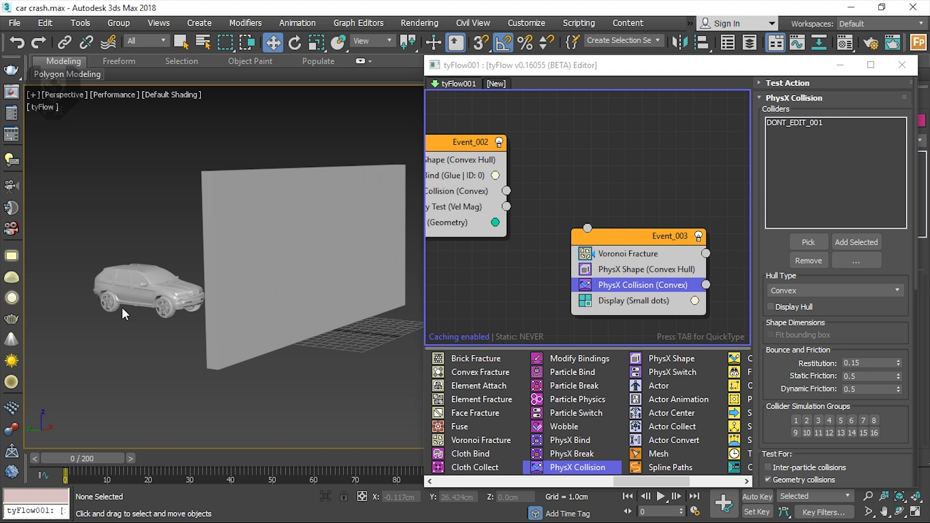
left_click_drag(587, 227, 516, 191)
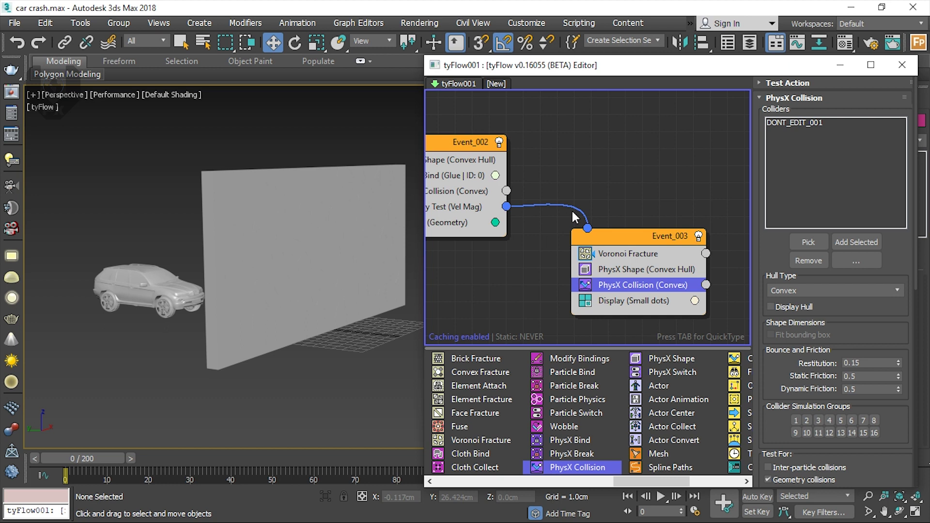
middle_click_drag(575, 217, 594, 214)
Set Event_003's Display type to Geometry and its display color to red
left_click(640, 298)
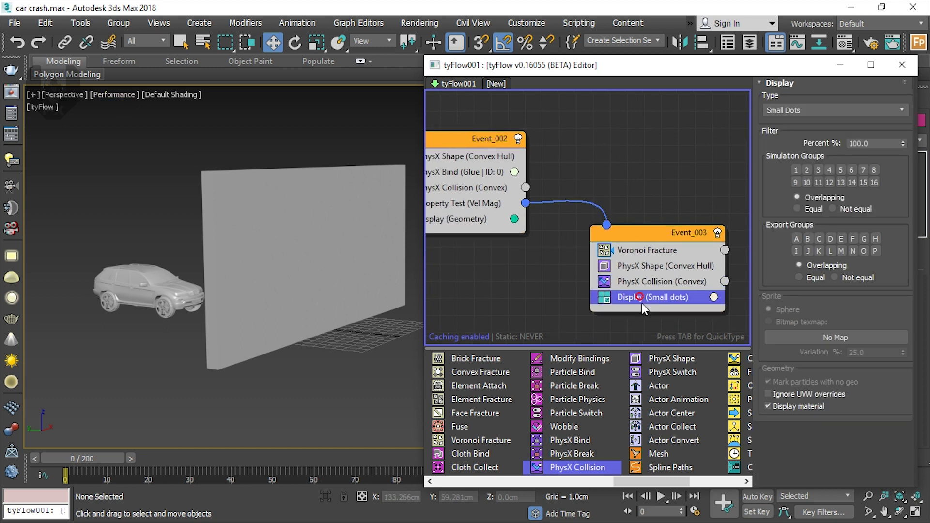
left_click(824, 108)
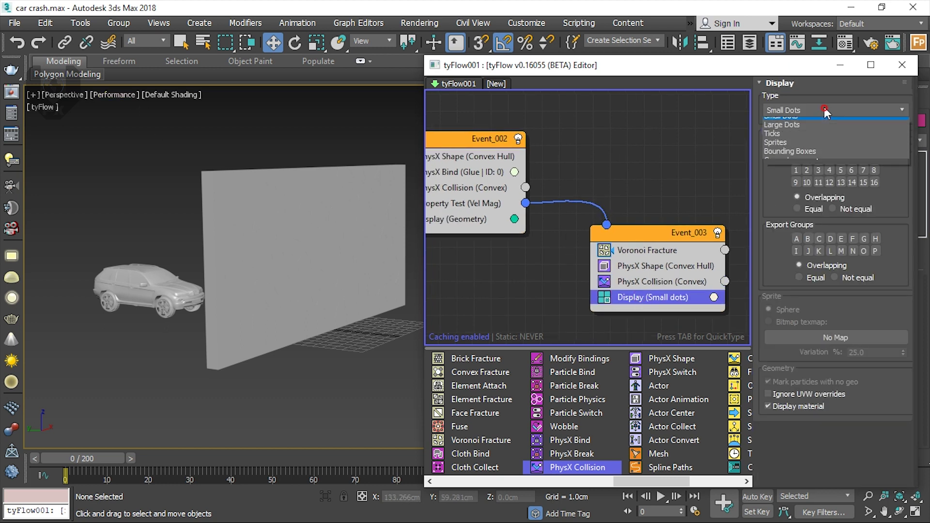
left_click(801, 176)
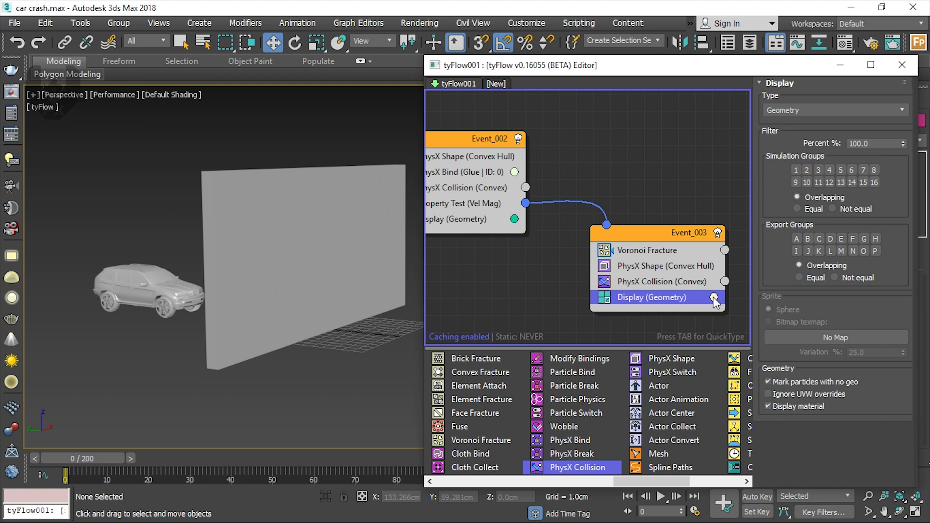
left_click(713, 297)
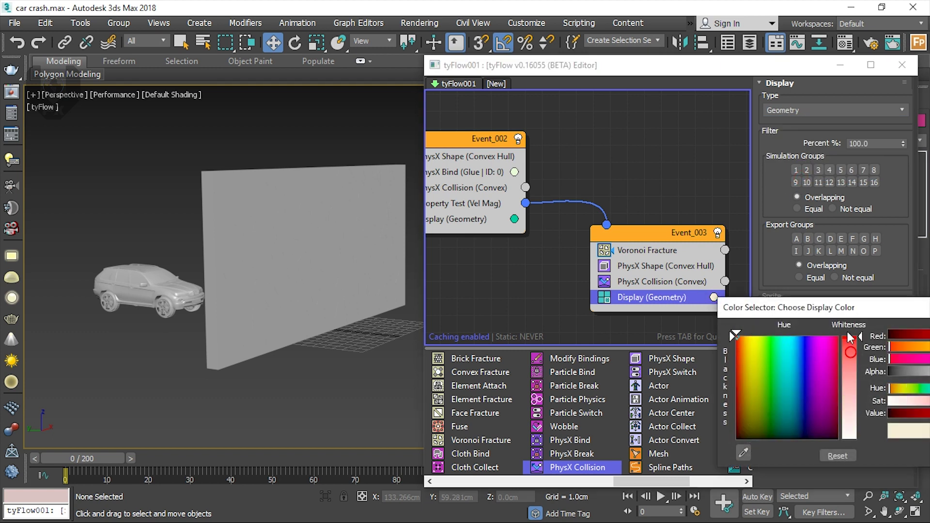
left_click(810, 428)
Switch the perspective viewport from Performance to the Standard display preset
middle_click_drag(489, 218, 587, 226)
left_click(116, 96)
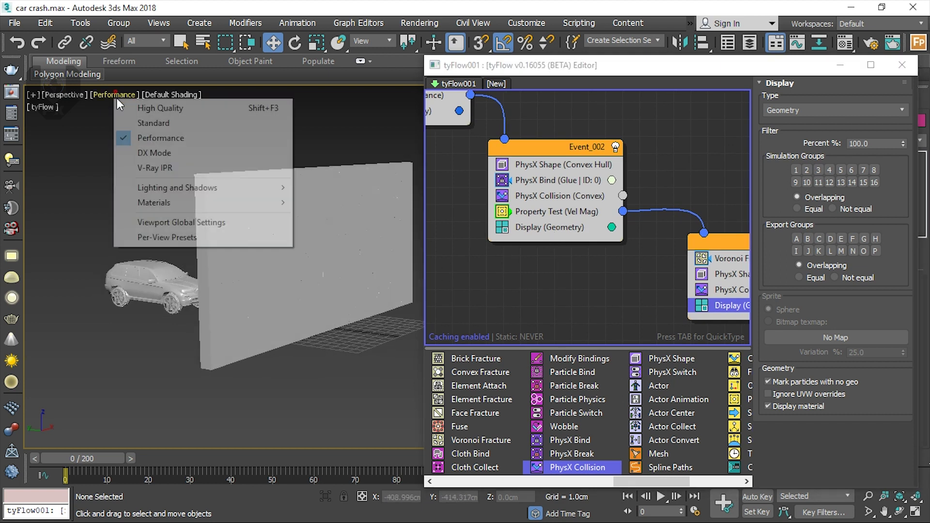
left_click(137, 124)
Scrub to frames 55 and 65 and examine the newly fractured pieces around the car from several angles
middle_click_drag(217, 262, 101, 426, "alt")
left_click_drag(100, 460, 321, 431)
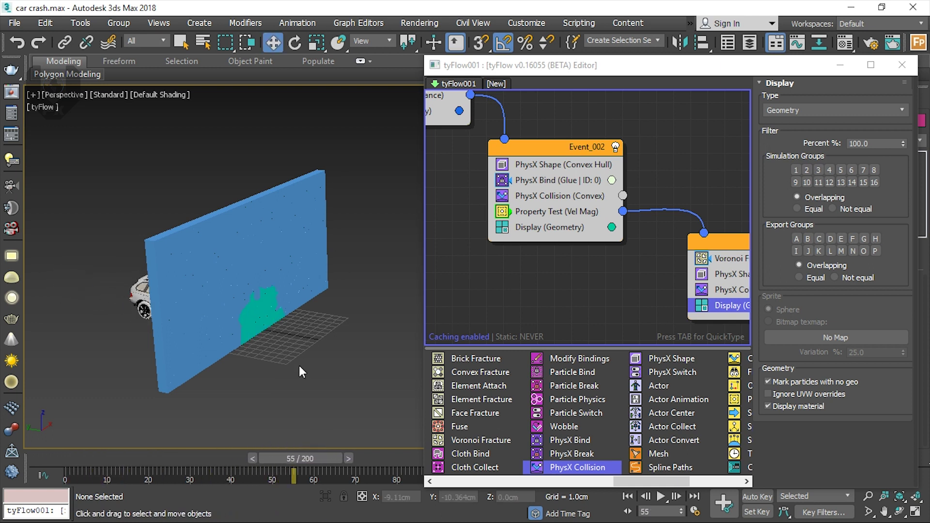
middle_click_drag(296, 345, 314, 425, "alt")
left_click_drag(310, 458, 348, 456)
key("w")
scroll(274, 319, "up", 10)
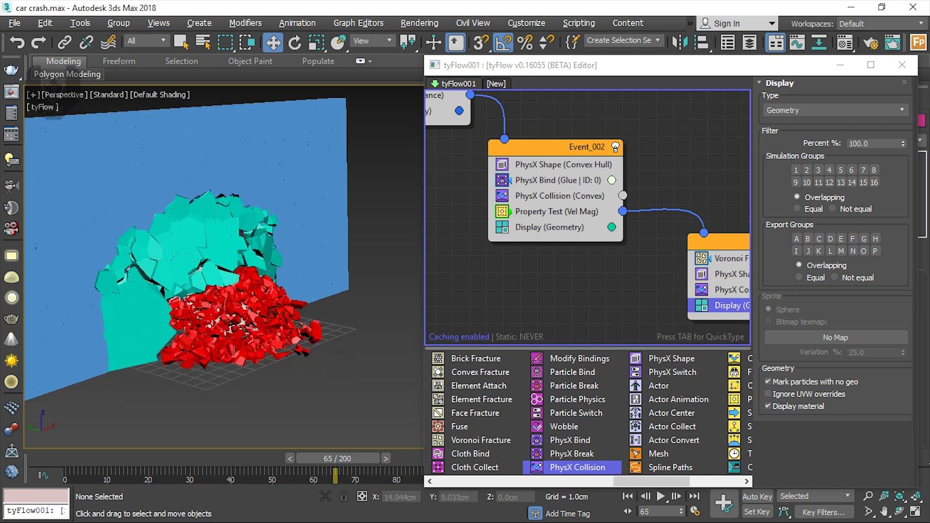
middle_click_drag(278, 280, 360, 280, "alt")
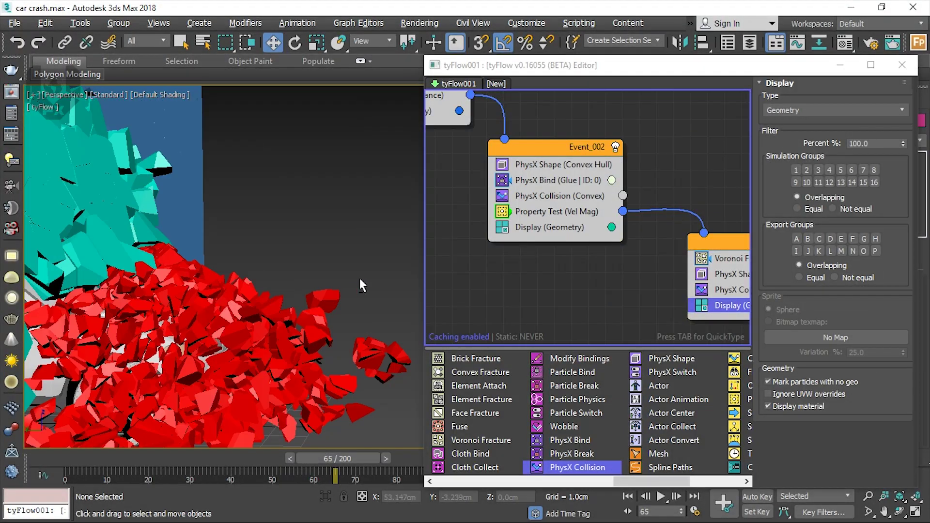
middle_click_drag(271, 339, 217, 293, "alt")
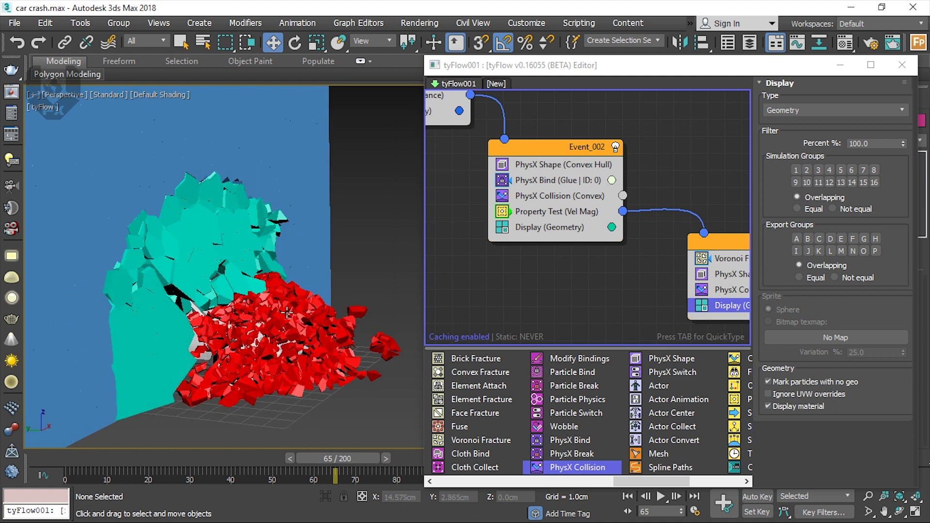
middle_click_drag(288, 312, 246, 340, "alt")
scroll(302, 297, "down", 3)
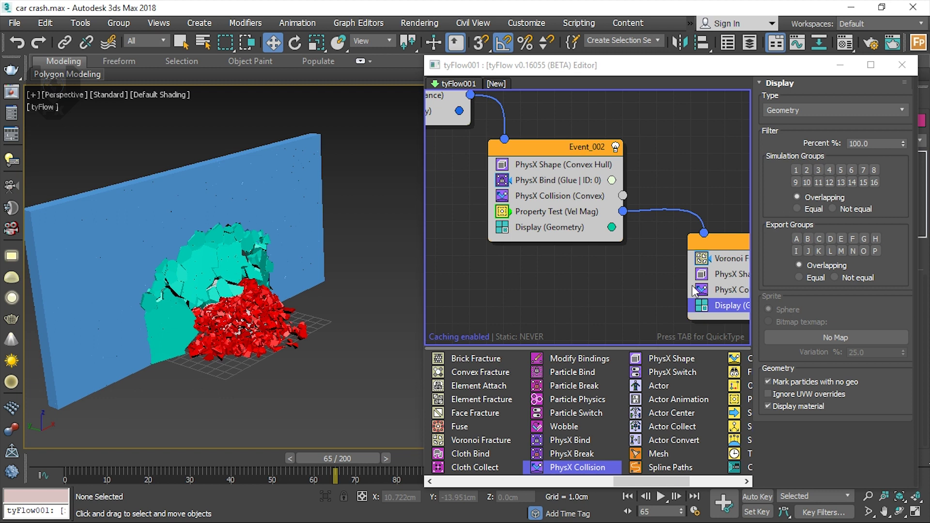
Set the test value of Event_002's Property Test to 6
middle_click_drag(692, 285, 542, 266)
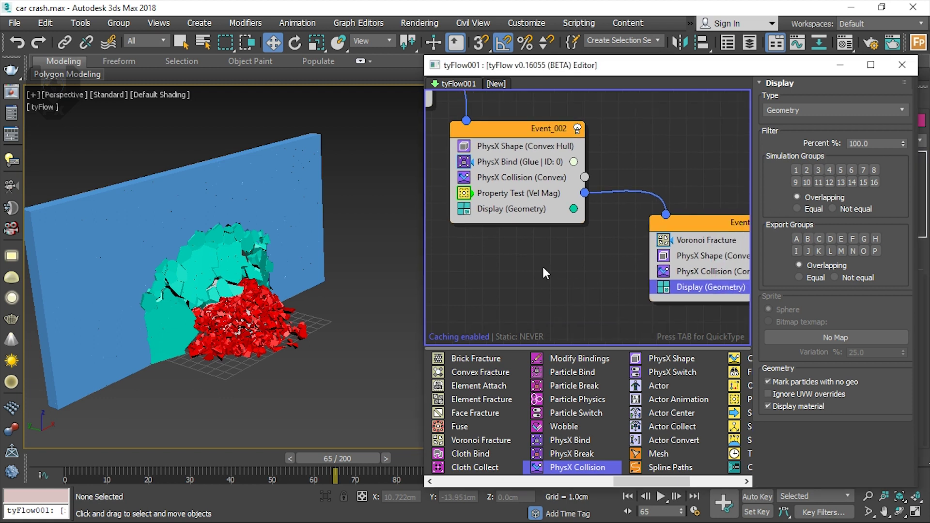
left_click(540, 196)
double_click(874, 285)
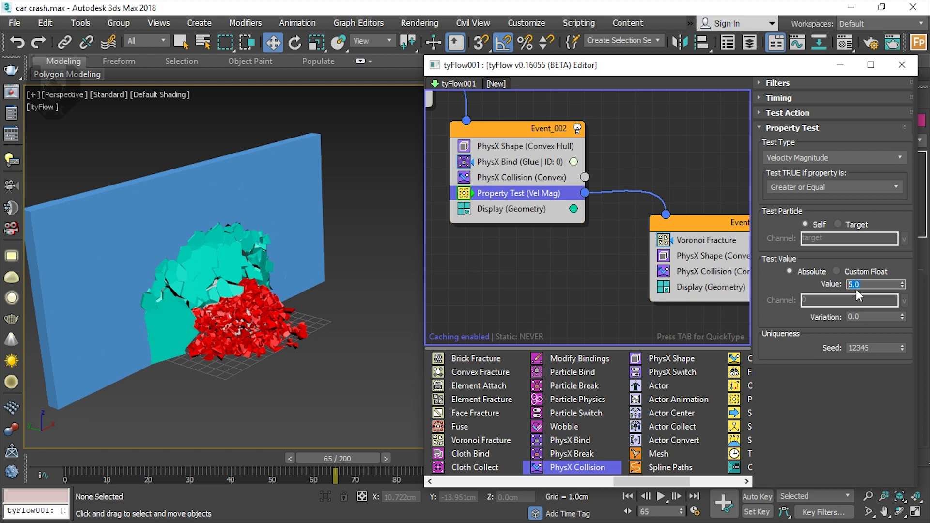
type("6")
key("Return")
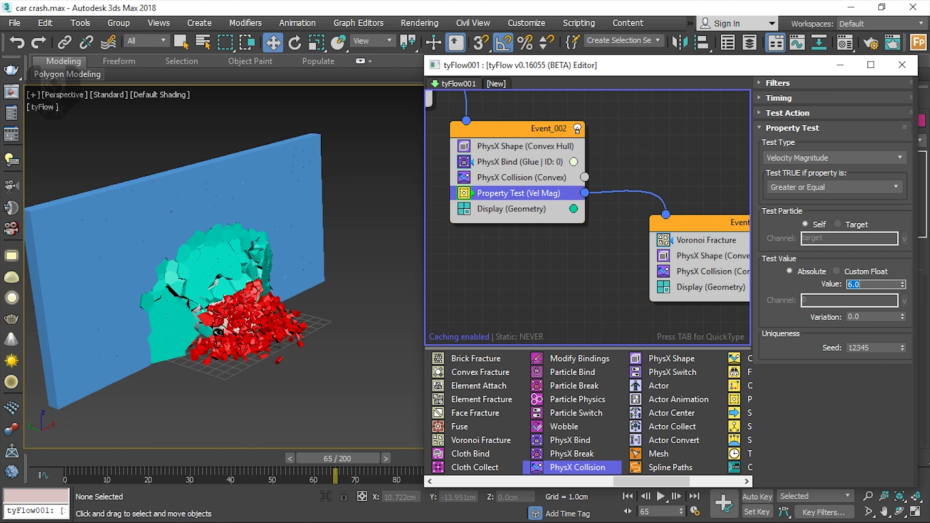
Scrub through the crash past frame 85 and back to frame 9 to check the debris
middle_click_drag(255, 321, 247, 302, "alt")
left_click_drag(339, 456, 431, 453)
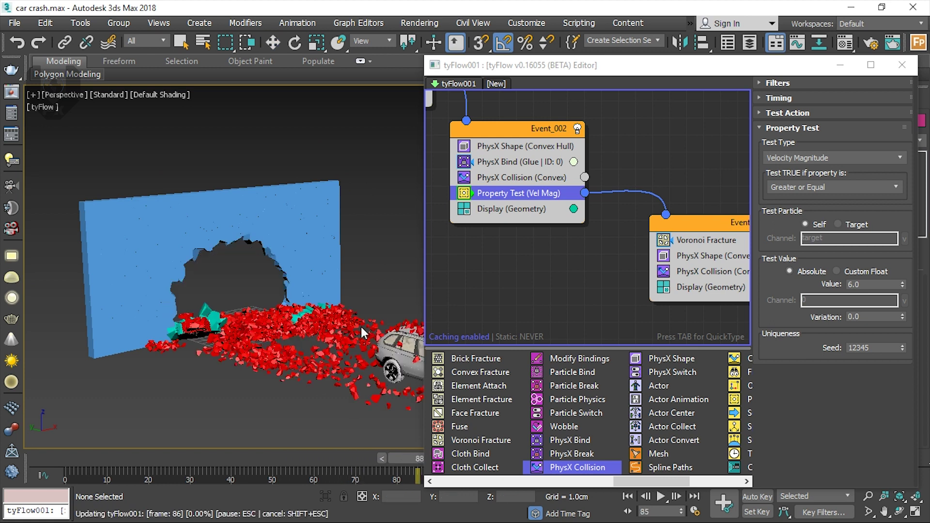
middle_click_drag(330, 353, 304, 390, "alt")
left_click_drag(393, 458, 108, 416)
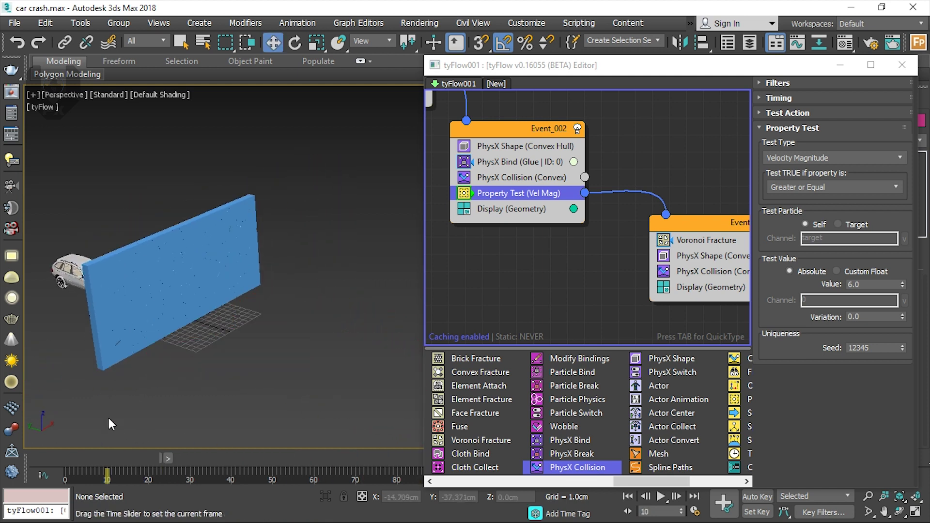
Move Event_003 closer to Event_002 and add a Property Test operator below its PhysX Collision
middle_click_drag(664, 238, 599, 250)
left_click_drag(627, 238, 609, 246)
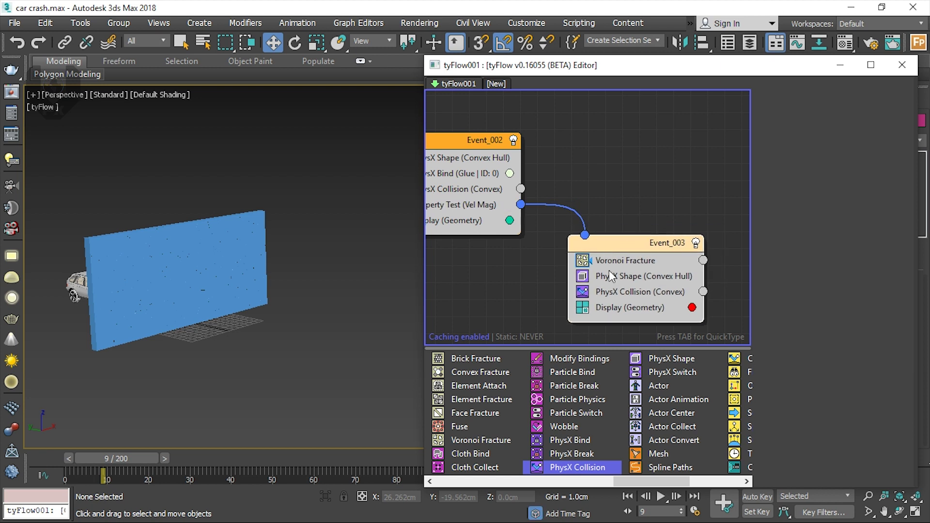
middle_click_drag(608, 272, 666, 242)
left_click_drag(624, 486, 650, 486)
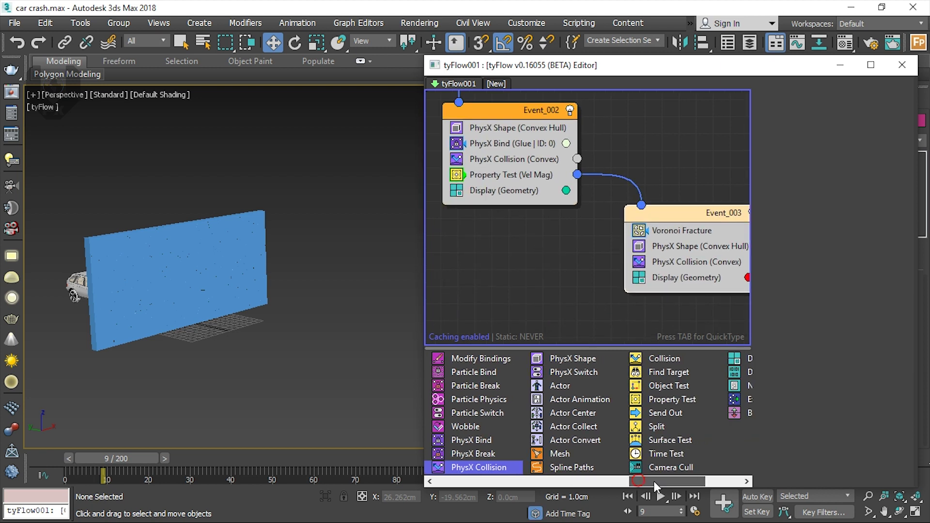
left_click_drag(659, 398, 683, 273)
middle_click_drag(683, 273, 539, 249)
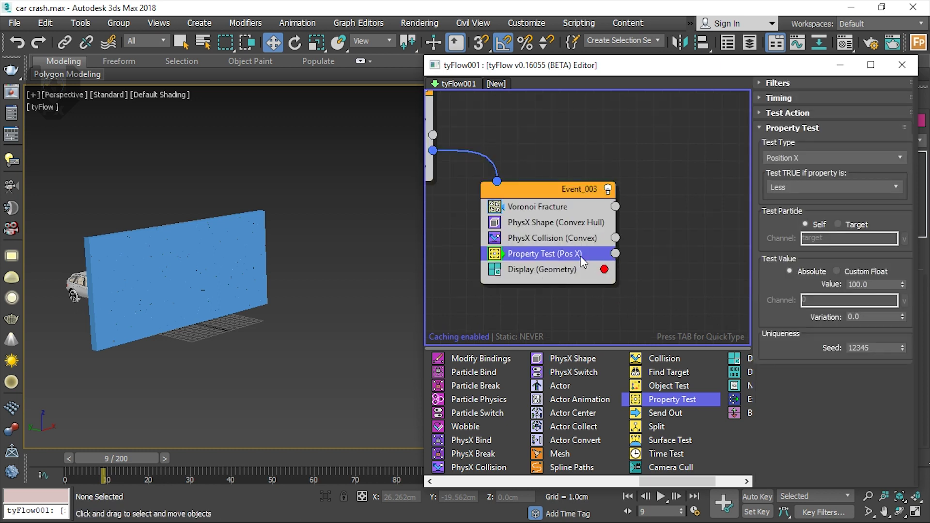
Set Event_003's Property Test to Velocity Magnitude, true if Greater or Equal
left_click(810, 154)
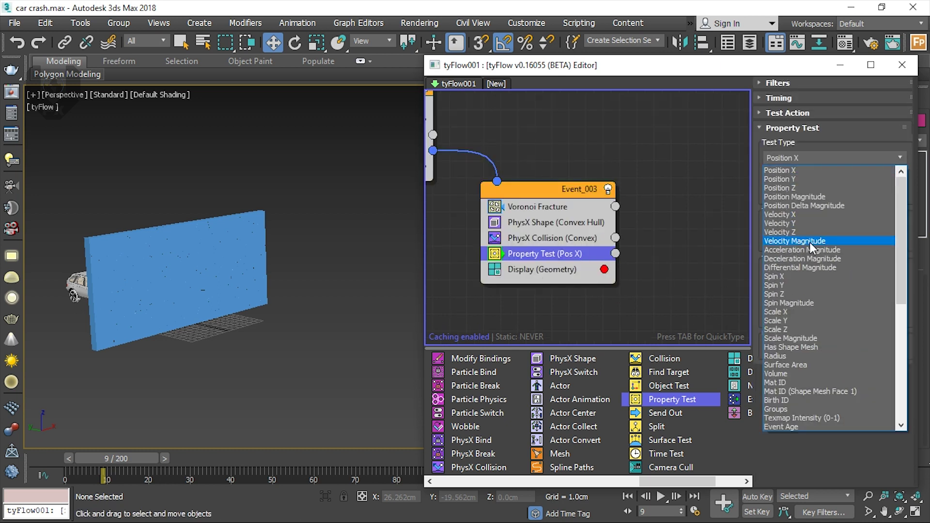
left_click(809, 242)
left_click(806, 189)
left_click(814, 227)
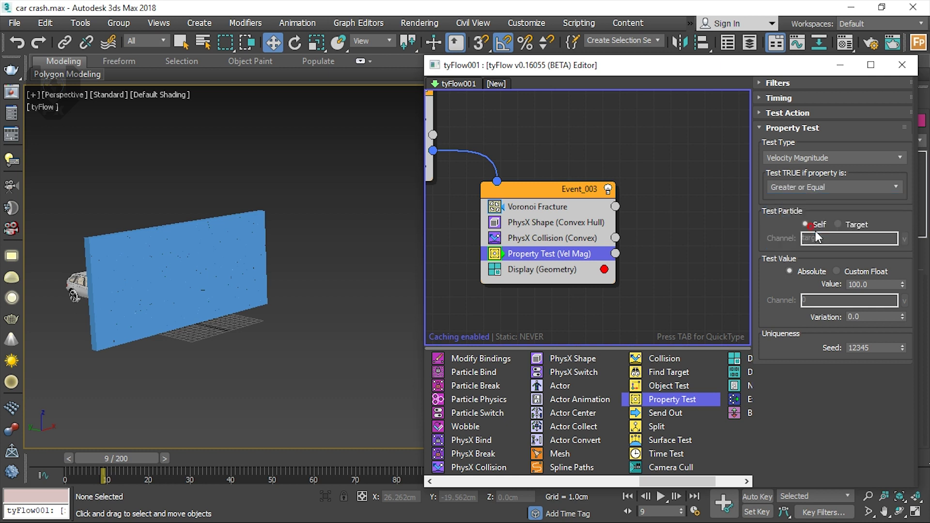
Set the test value of Event_003's Property Test to 2
double_click(851, 285)
type("2")
key("Return")
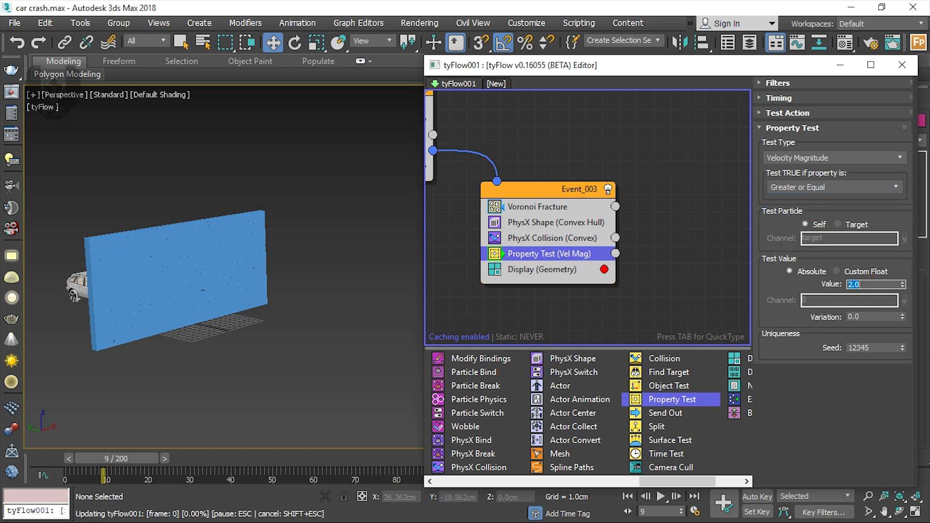
Create a new event beside Event_003 with Voronoi Fracture, PhysX Shape and PhysX Collision operators
middle_click_drag(606, 295, 595, 274)
left_click_drag(676, 479, 598, 476)
left_click_drag(572, 443, 672, 336)
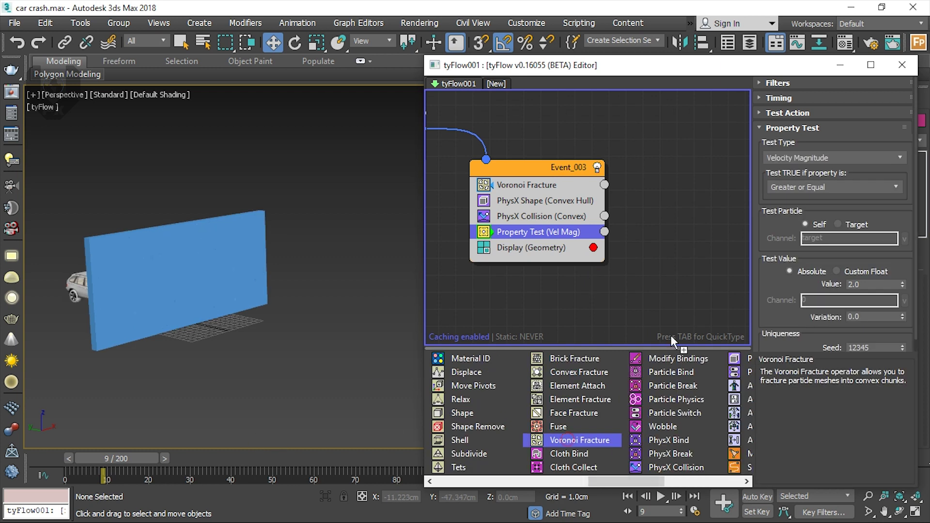
left_click_drag(629, 384, 644, 267)
left_click_drag(623, 478, 649, 480)
left_click_drag(660, 361, 673, 315)
left_click_drag(587, 469, 691, 288)
left_click(692, 282)
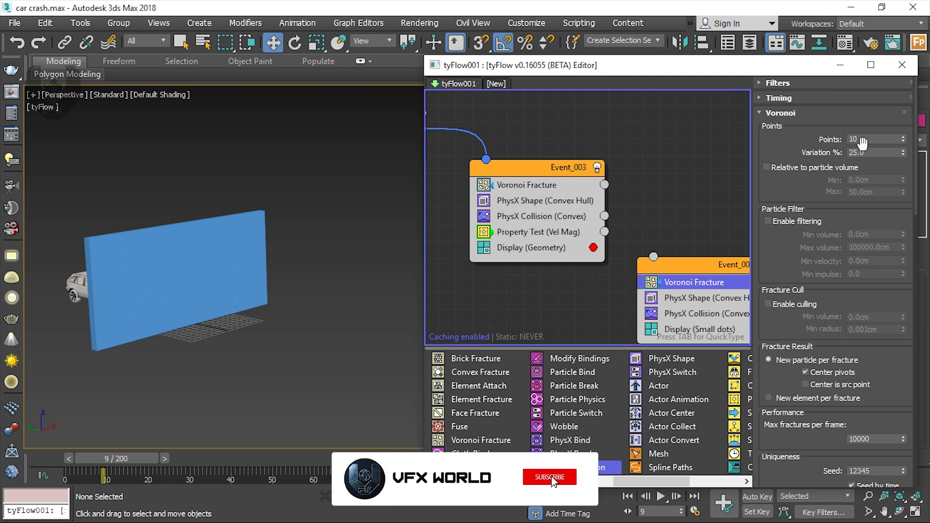
middle_click_drag(562, 247, 532, 237)
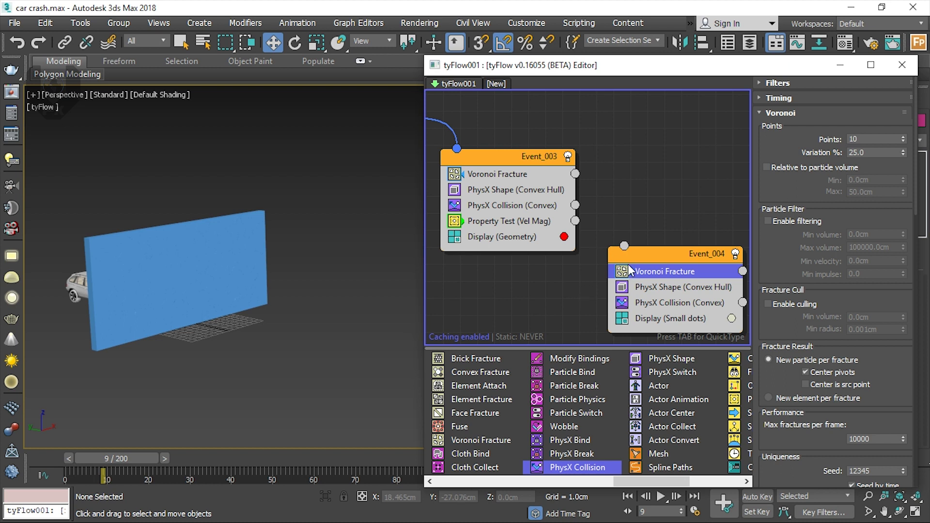
Add the car's collision object DONT_EDIT_001 as a collider in Event_004's PhysX Collision
left_click(639, 303)
middle_click_drag(104, 336, 339, 342)
left_click(802, 248)
left_click(807, 242)
left_click(325, 290)
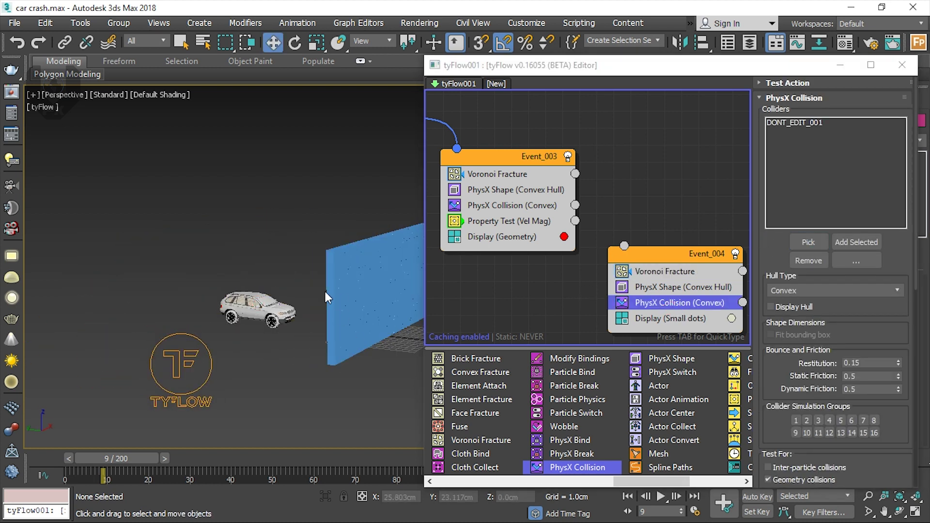
Set Event_004's Display operator to Geometry and change its display color to pale green
middle_click_drag(326, 289, 187, 285)
left_click(678, 318)
left_click(826, 114)
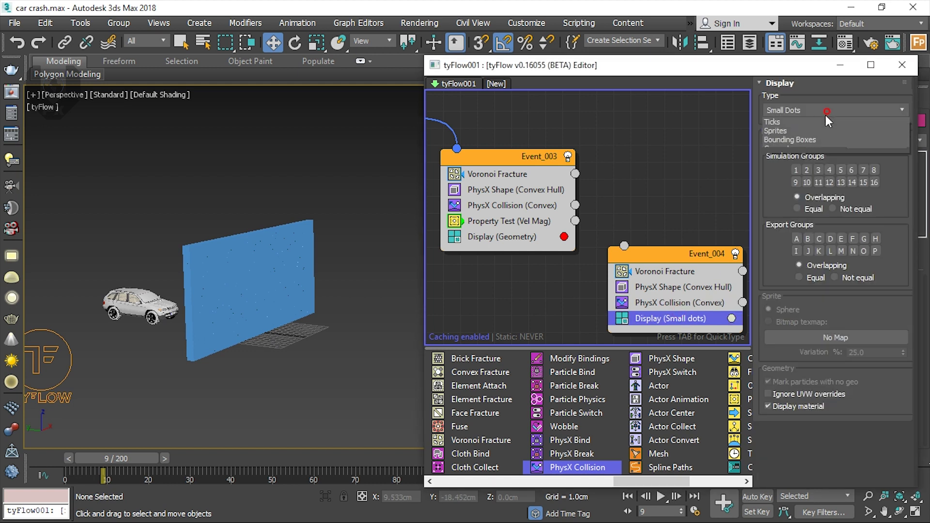
left_click(816, 172)
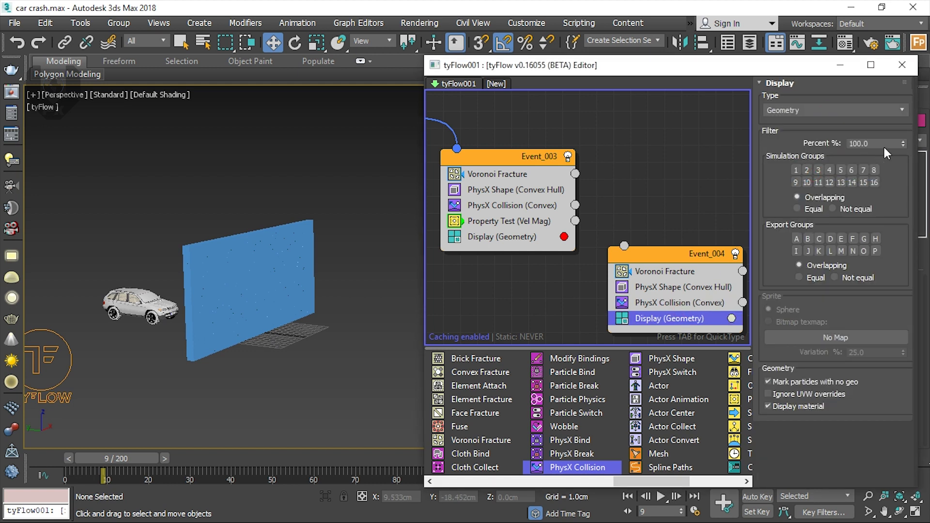
left_click(737, 318)
left_click_drag(790, 373, 812, 357)
left_click_drag(867, 329, 771, 299)
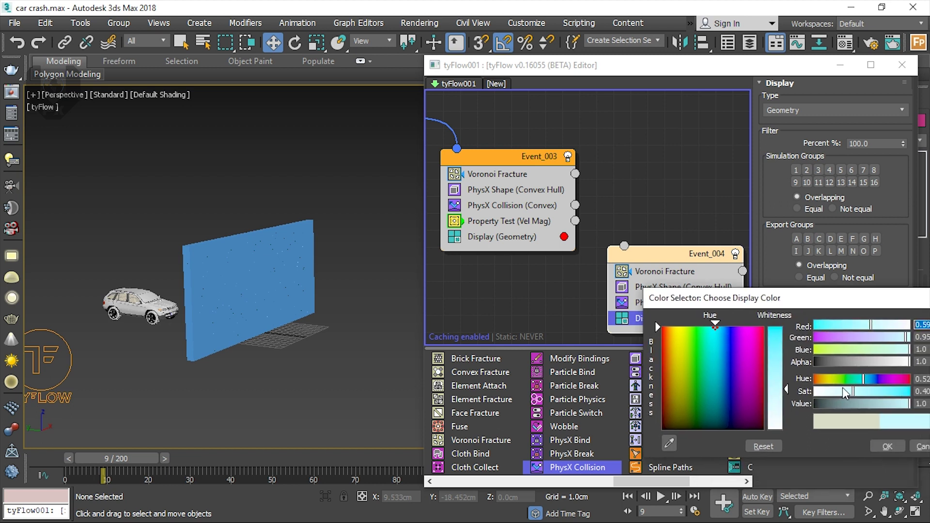
left_click(883, 445)
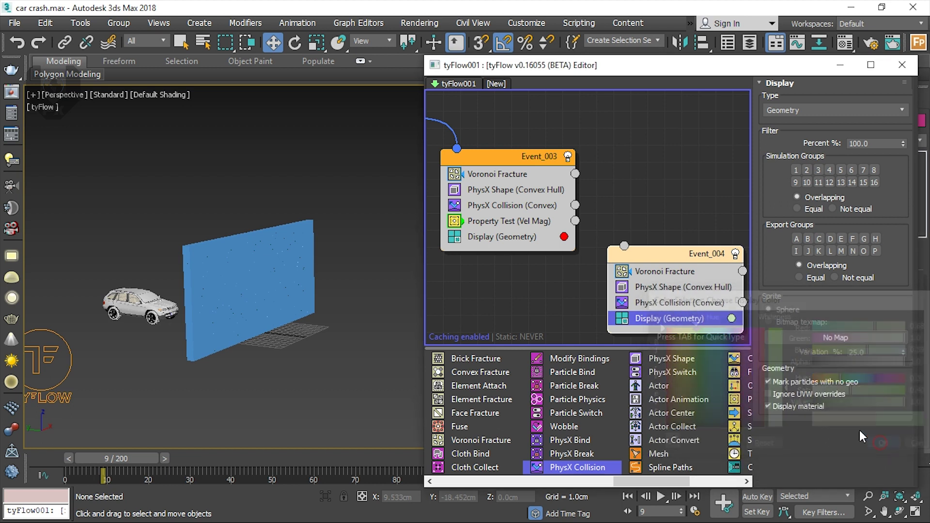
Switch the Perspective viewport's shading quality from Standard to Performance
middle_click_drag(279, 357, 250, 360)
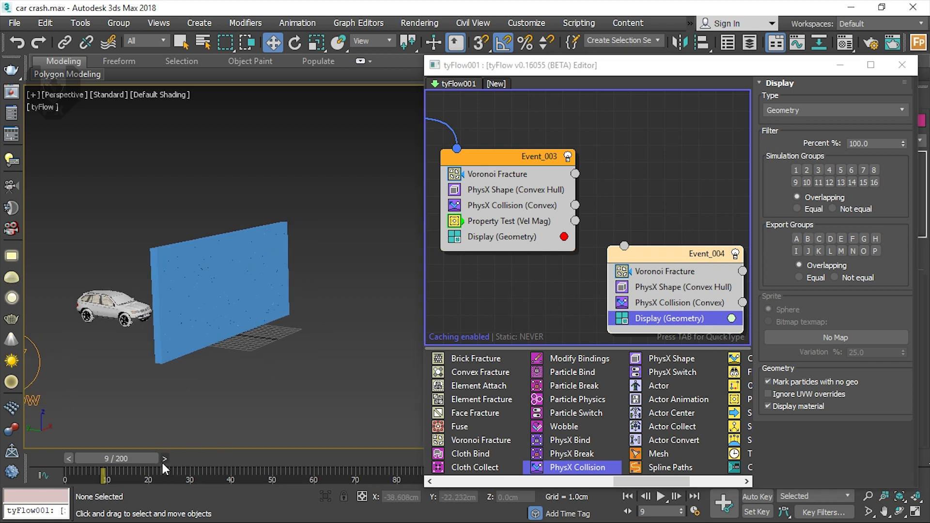
left_click(109, 94)
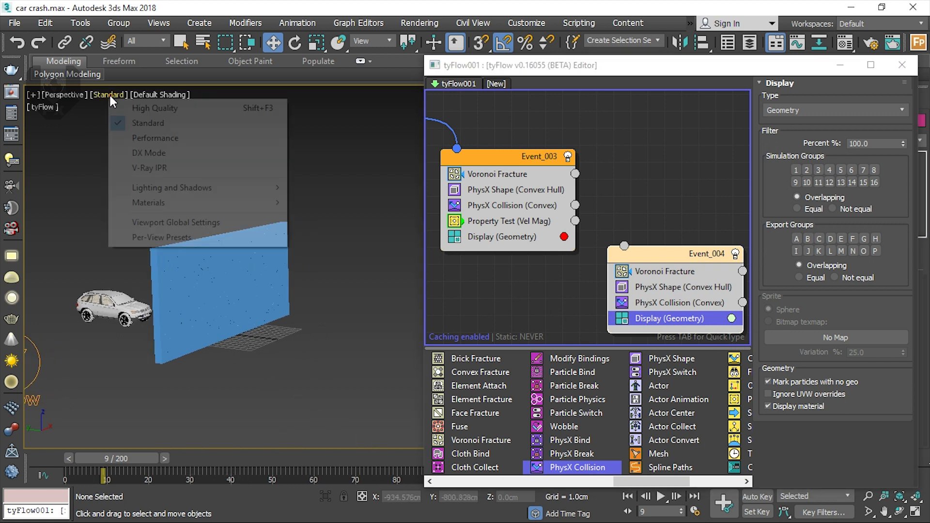
left_click(135, 138)
middle_click_drag(231, 315, 259, 326, "alt")
scroll(260, 325, "up", 2)
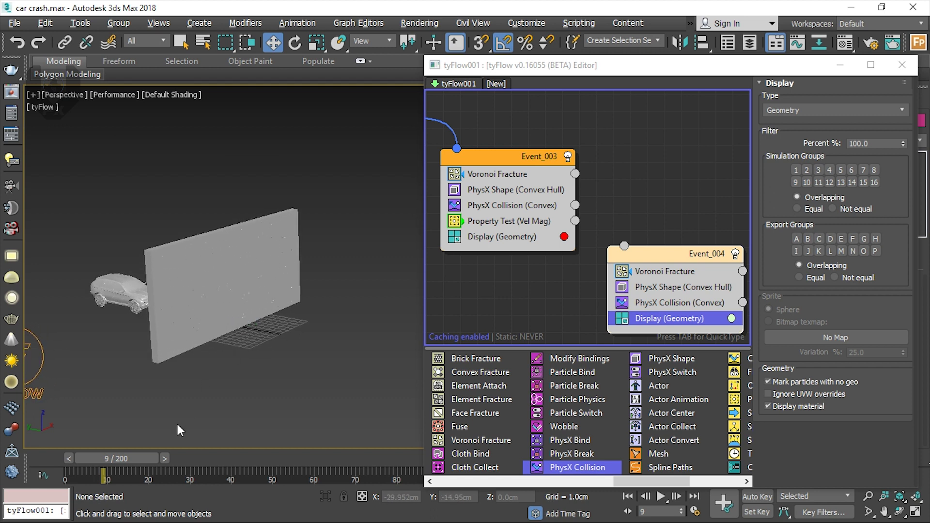
Scrub the crash to frame 70 and on to frame 78 to examine the wall debris up close
middle_click_drag(279, 405, 244, 399)
left_click_drag(151, 458, 374, 440)
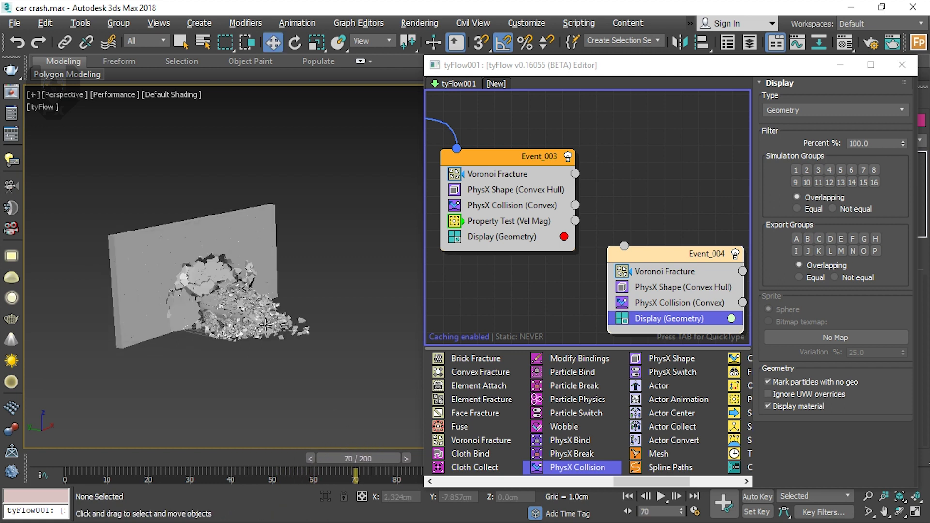
middle_click_drag(284, 331, 257, 318, "alt")
scroll(257, 318, "up", 5)
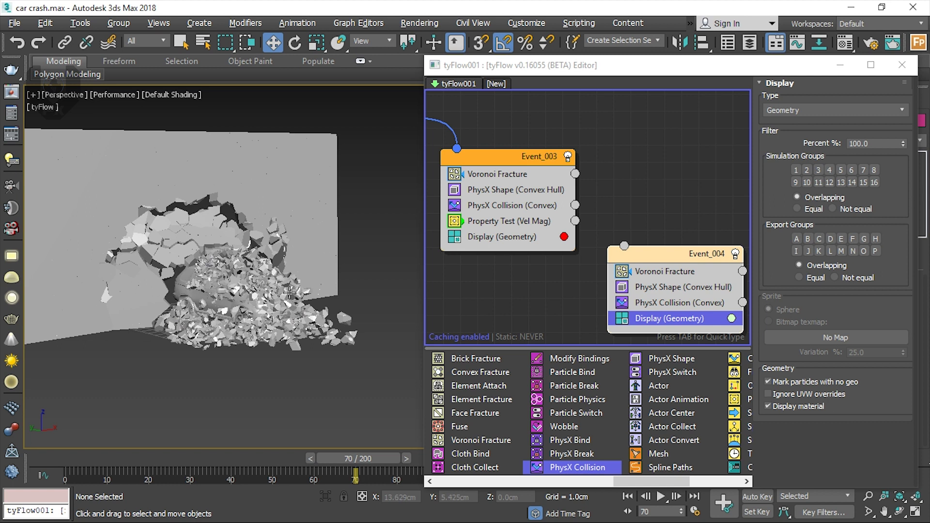
left_click_drag(382, 458, 417, 456)
mouse_move(329, 316)
middle_mouse_down("alt")
mouse_move(294, 311)
mouse_move(335, 298)
mouse_move(363, 325)
mouse_move(323, 326)
mouse_move(321, 338)
mouse_move(336, 339)
mouse_move(339, 317)
middle_mouse_up("alt")
Connect the output of Event_003's Property Test to Event_004 and check the fractured debris at frame 70
left_click(625, 272)
left_click_drag(624, 245, 576, 221)
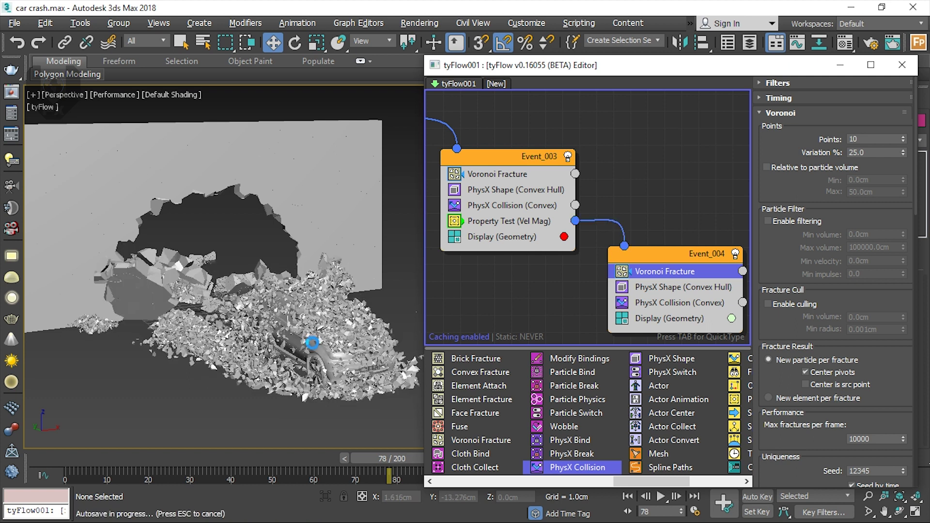
middle_click_drag(325, 341, 381, 348, "alt")
left_click_drag(373, 457, 337, 454)
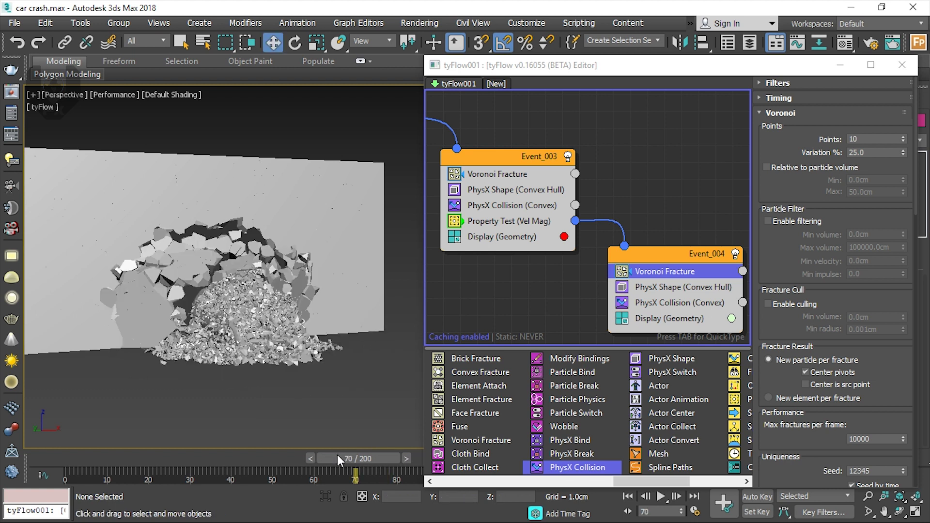
mouse_move(278, 343)
middle_mouse_down("alt")
mouse_move(224, 360)
mouse_move(212, 349)
mouse_move(273, 329)
middle_mouse_up("alt")
scroll(274, 328, "up", 5)
middle_click_drag(339, 281, 270, 312)
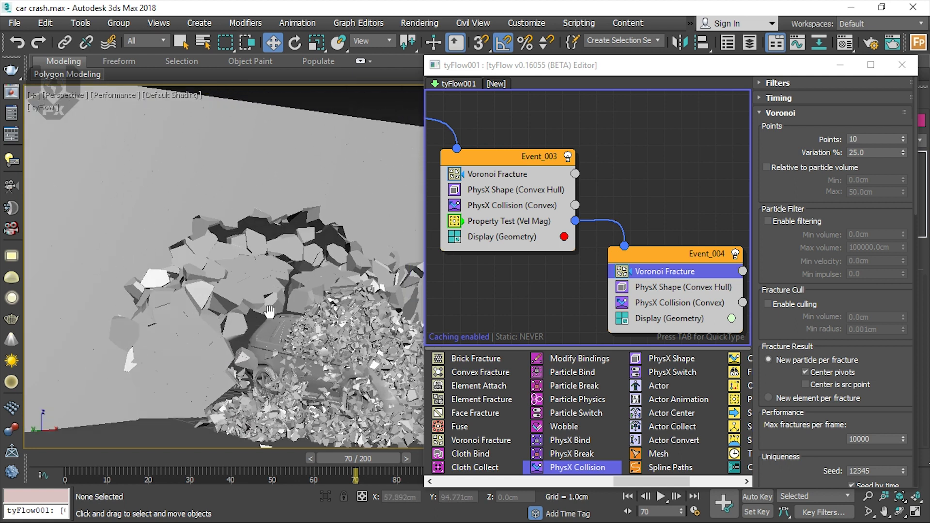